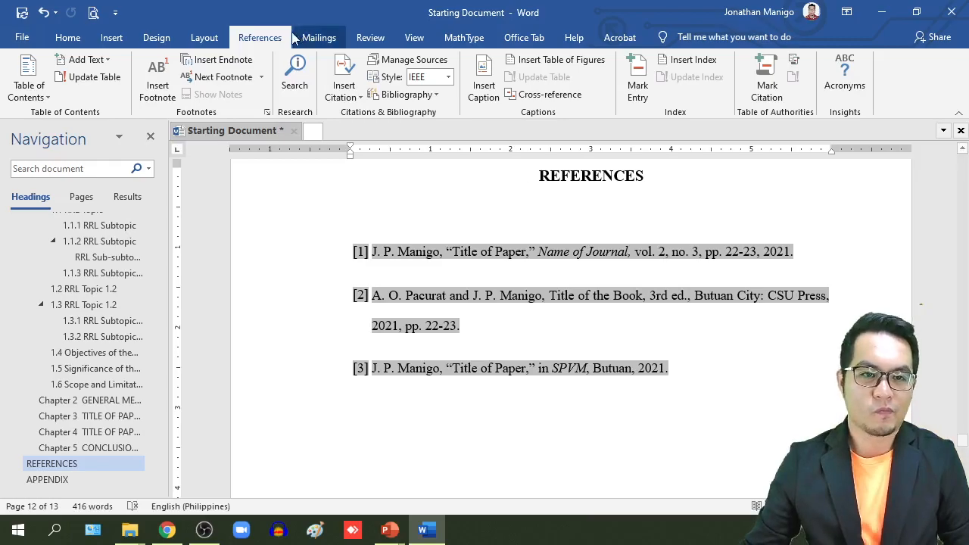
Step: Scroll from the References page back up to the front of the thesis
drag(965, 449, 964, 227)
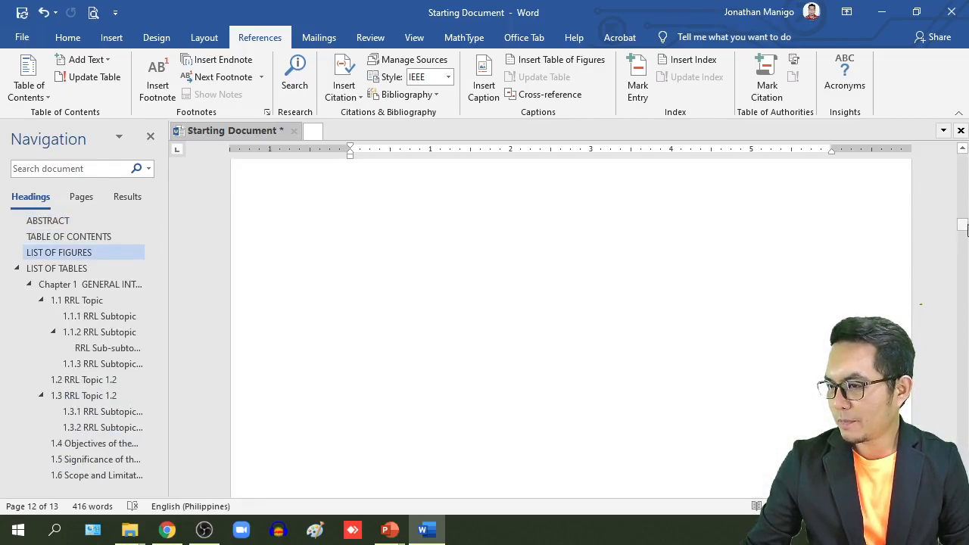
Step: Insert an empty 3-column by 4-row table on a new line below the first 1.1.1 paragraph
click(103, 284)
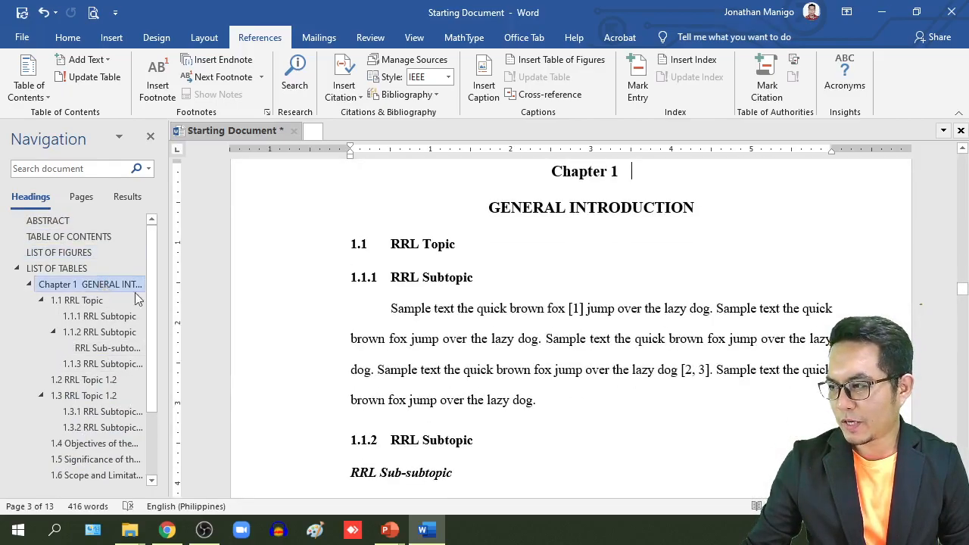
scroll(592, 345, down, 1)
scroll(592, 345, down, 1)
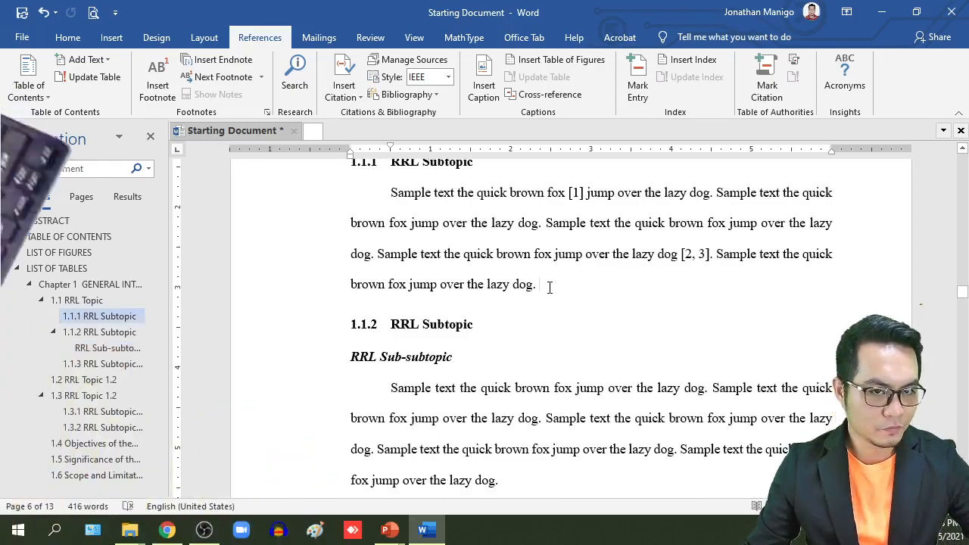
key(Return)
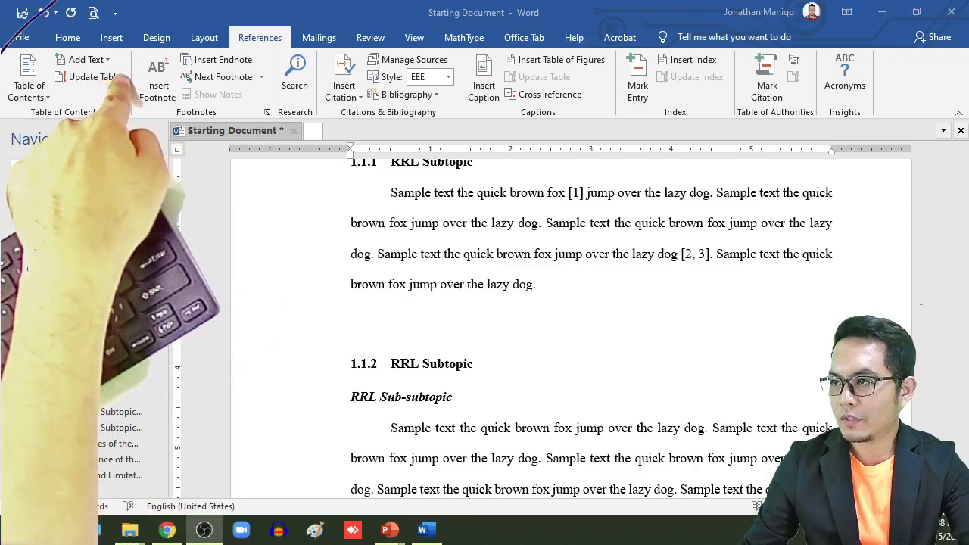
click(111, 37)
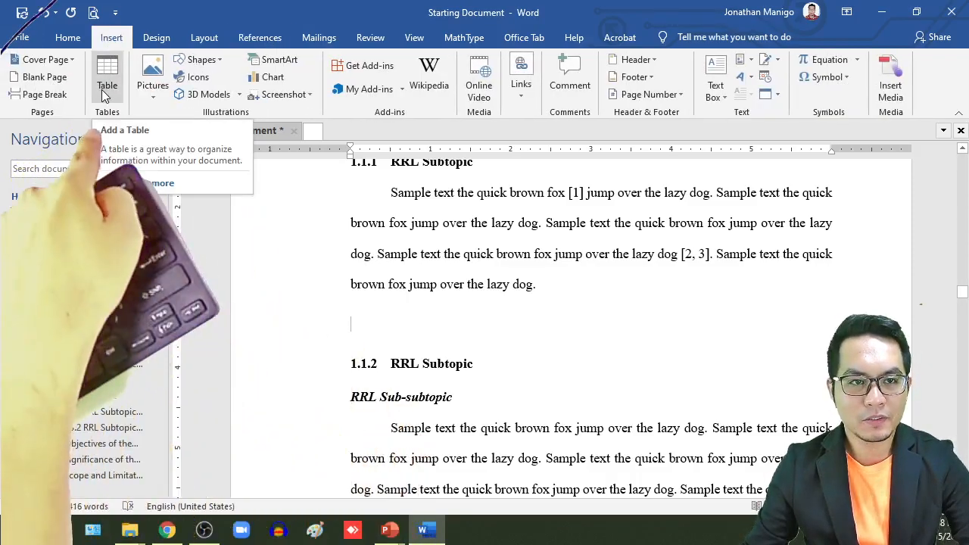
click(102, 89)
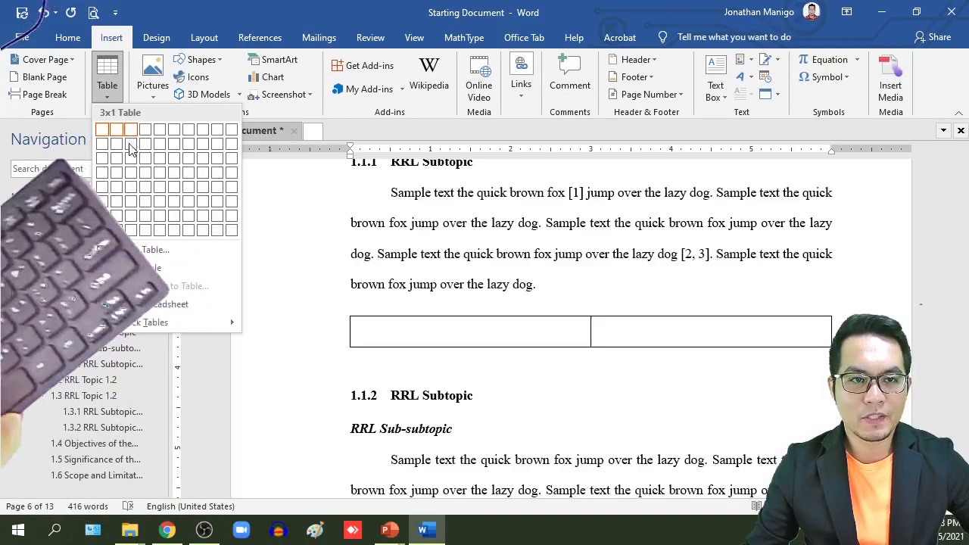
click(130, 174)
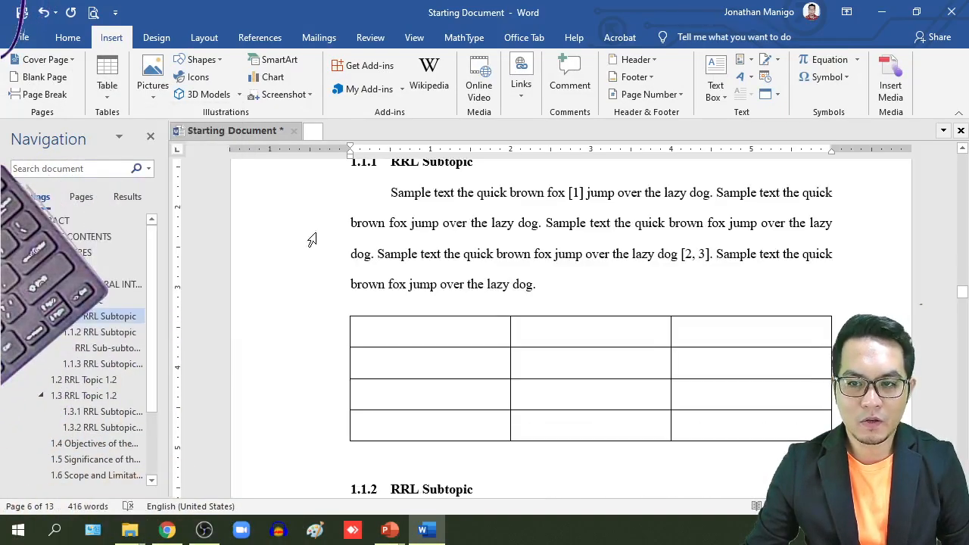
Step: Merge the table's top row into a single cell
scroll(407, 235, down, 1)
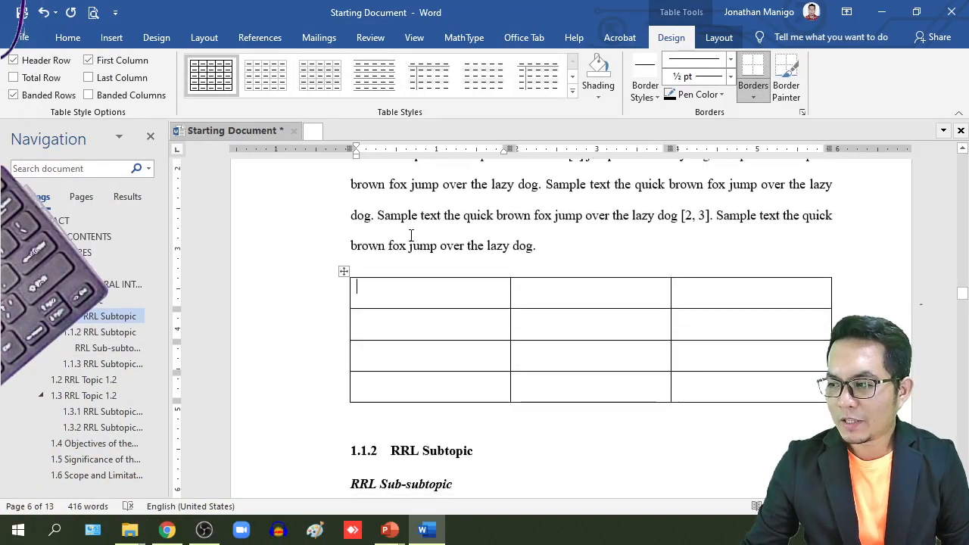
scroll(397, 266, down, 1)
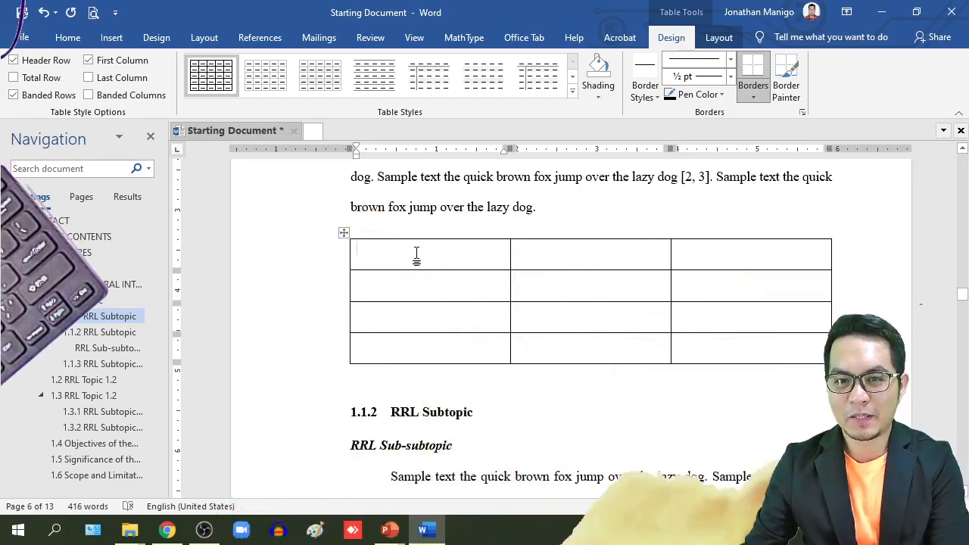
drag(356, 249, 580, 259)
drag(716, 258, 709, 256)
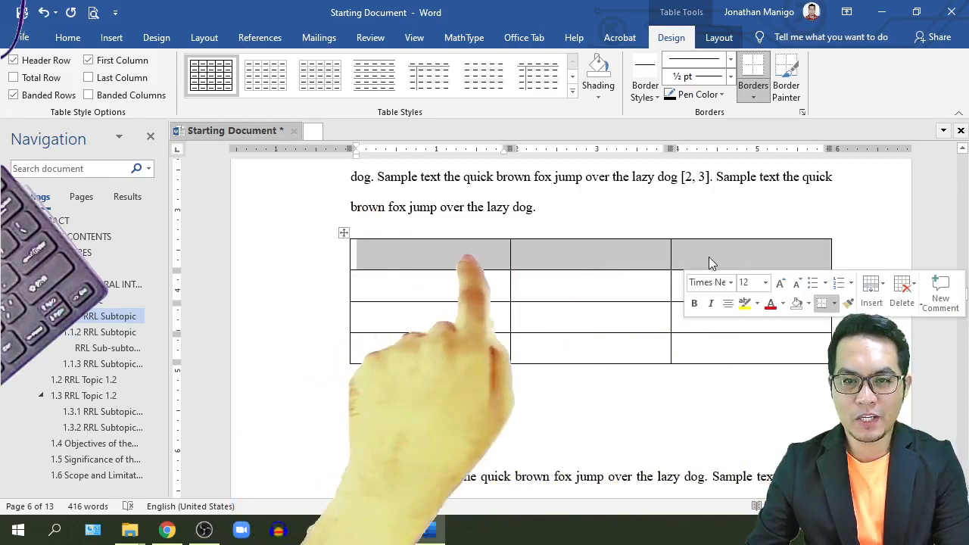
click(89, 60)
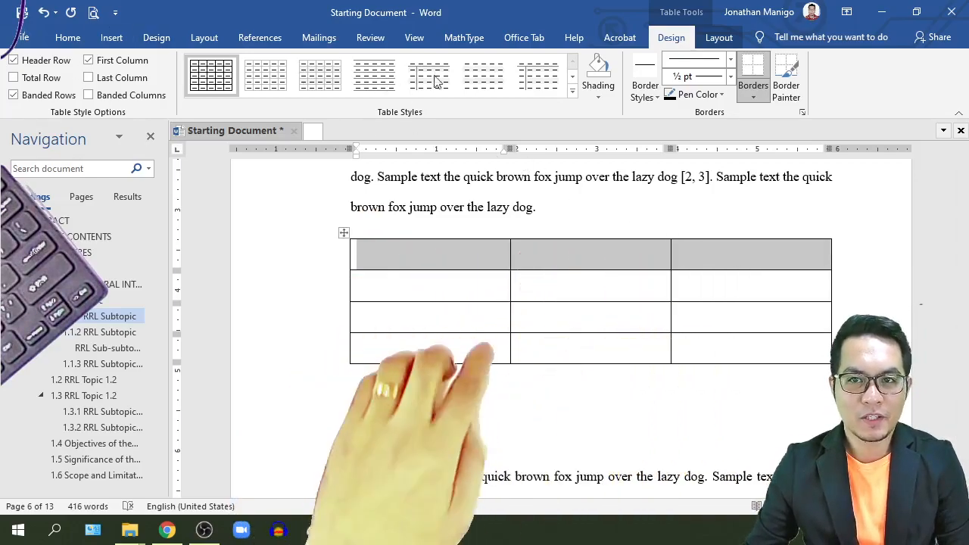
click(729, 31)
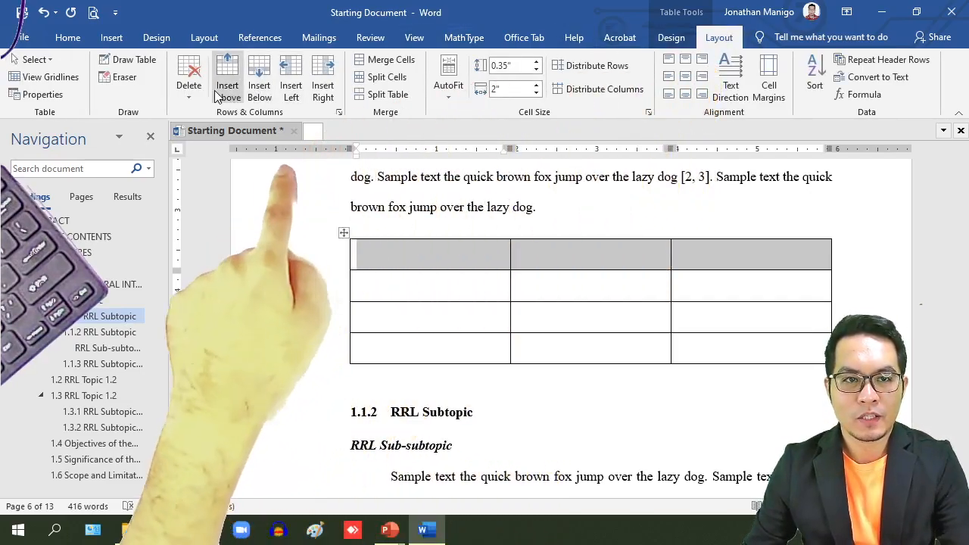
click(379, 61)
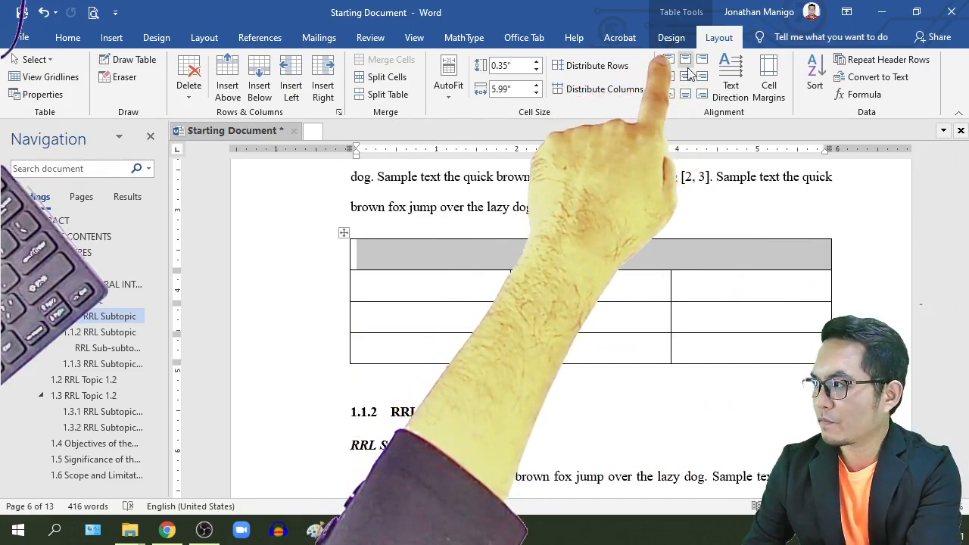
Step: Remove all borders from the merged top row except its bottom border
click(671, 38)
click(753, 75)
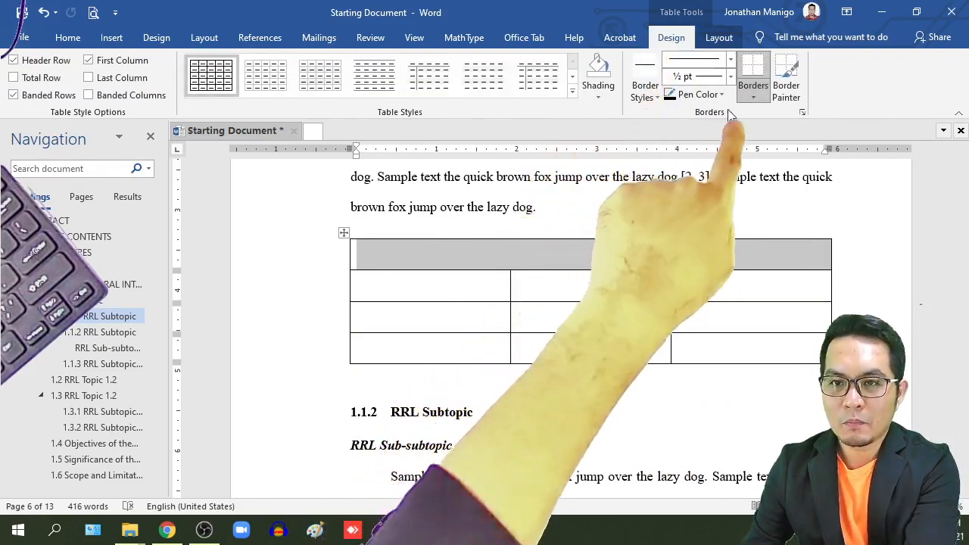
click(753, 97)
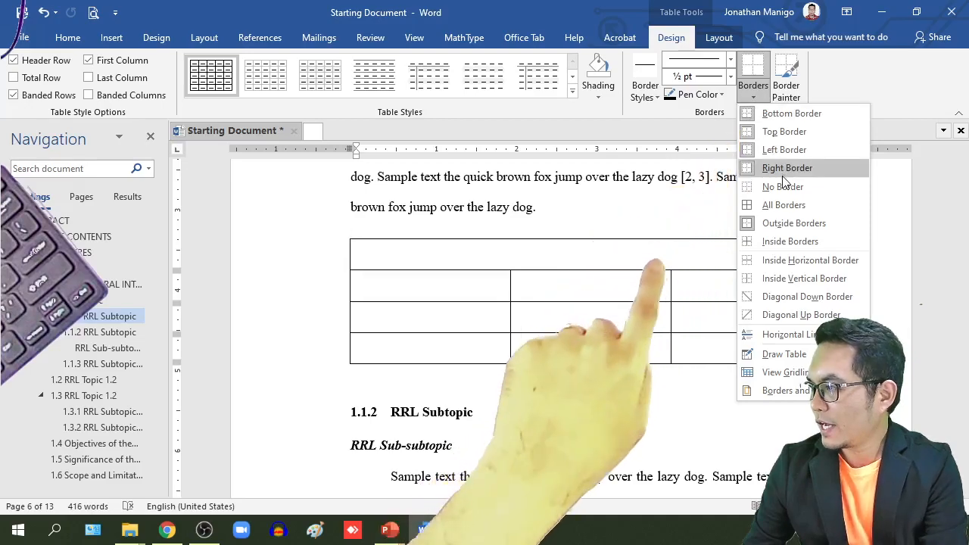
click(781, 187)
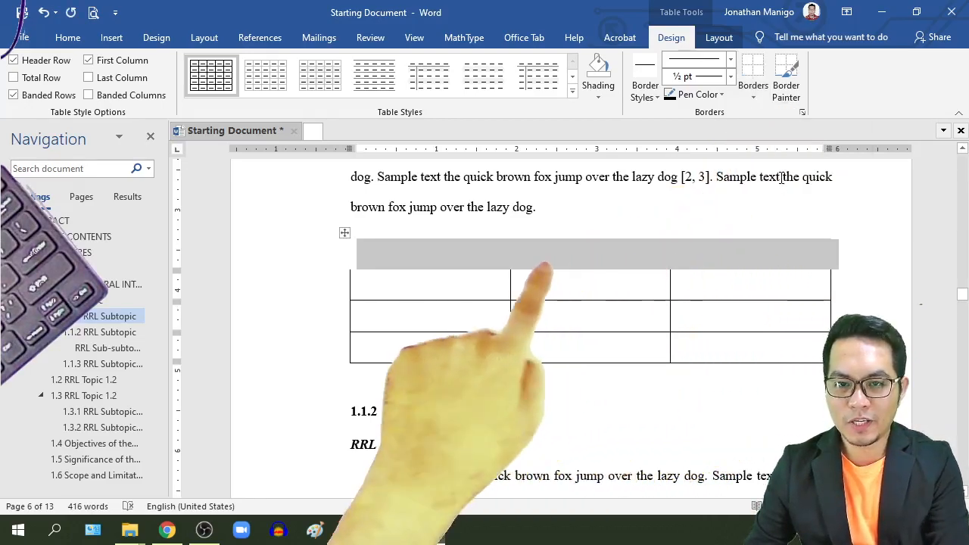
click(756, 97)
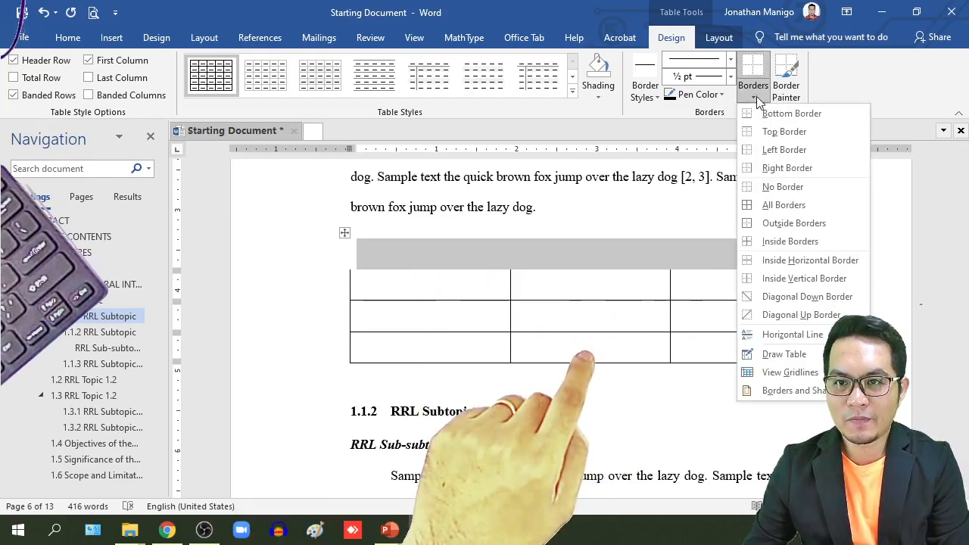
click(779, 113)
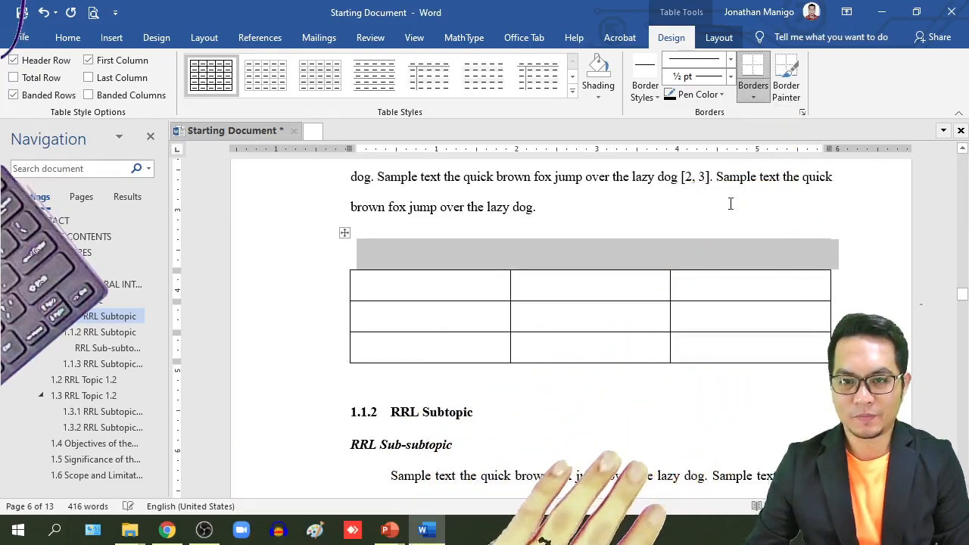
click(603, 266)
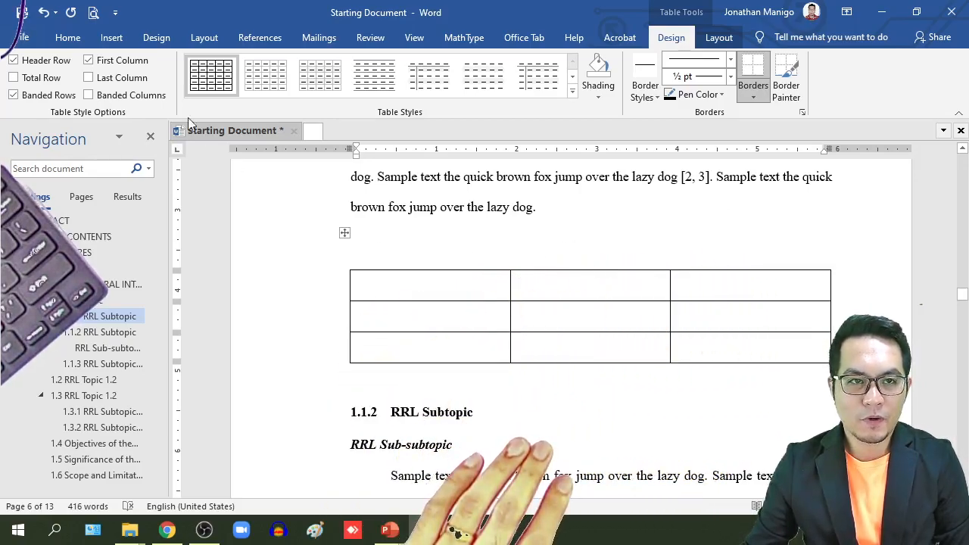
Step: Centre the top row's content horizontally and vertically
click(62, 39)
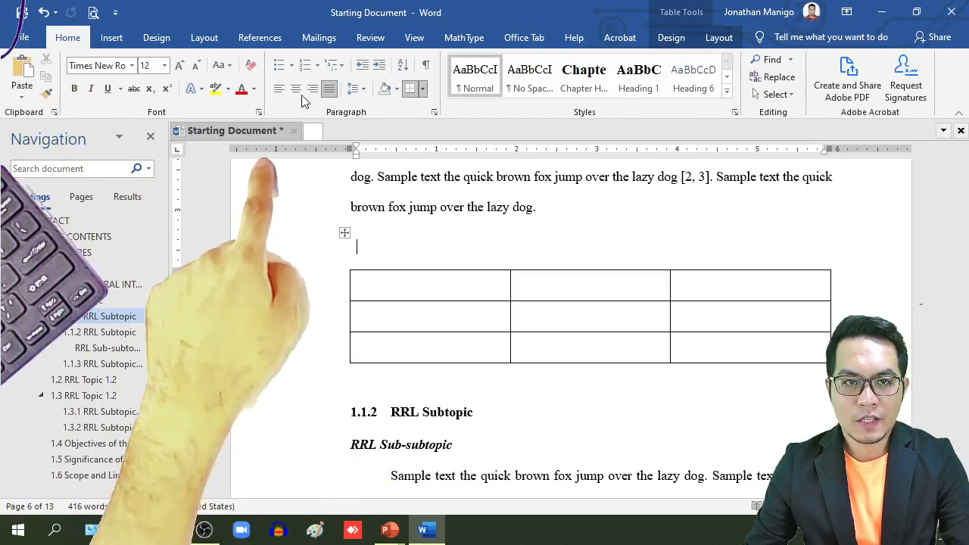
click(296, 90)
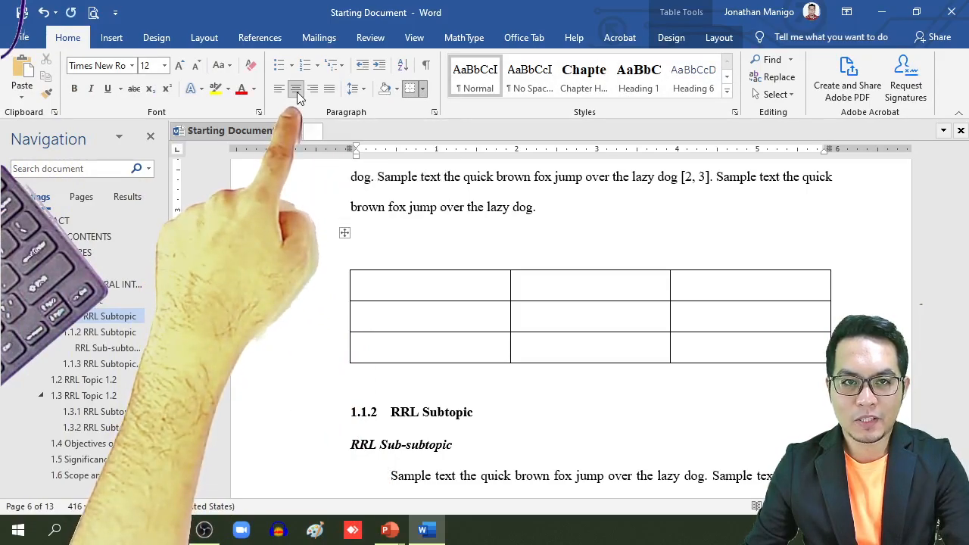
click(719, 40)
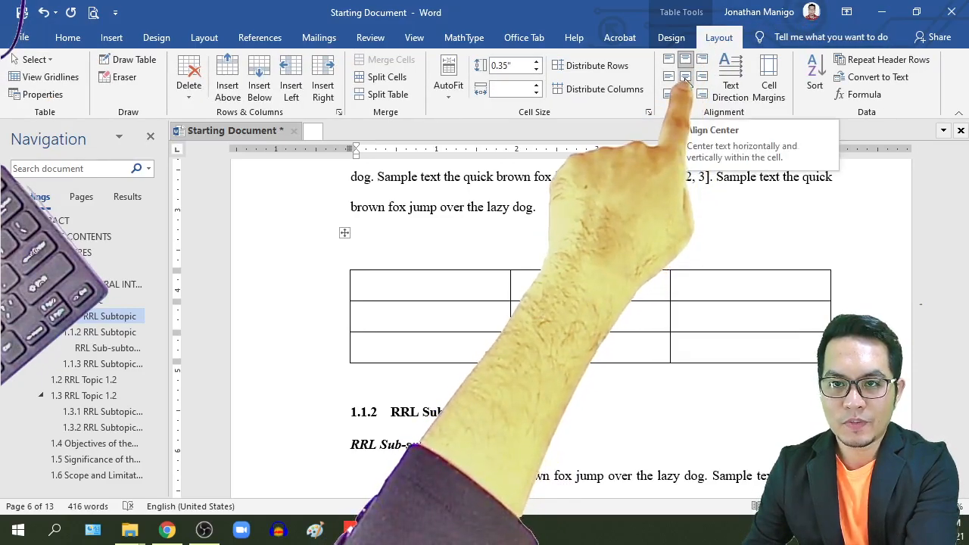
click(685, 78)
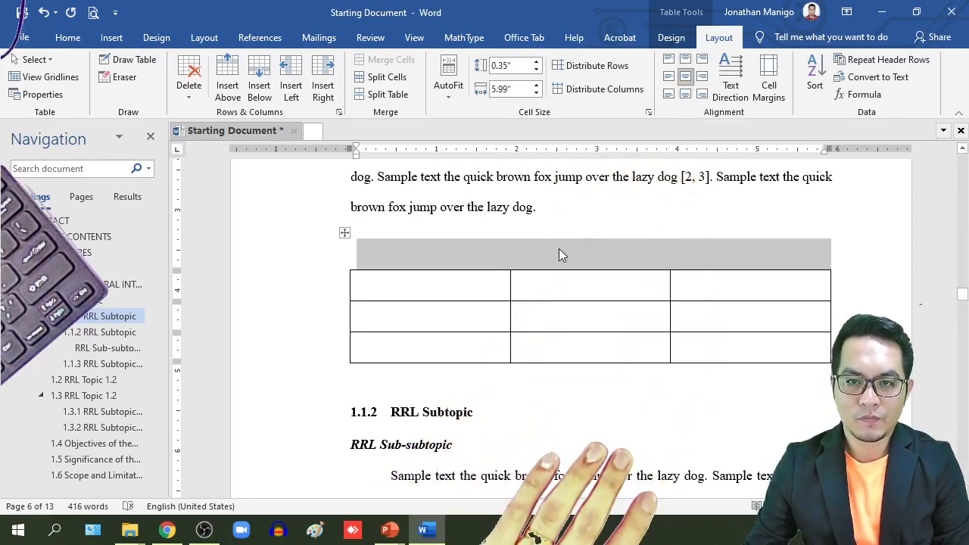
Step: Set the whole table's line spacing to 1.0
click(579, 257)
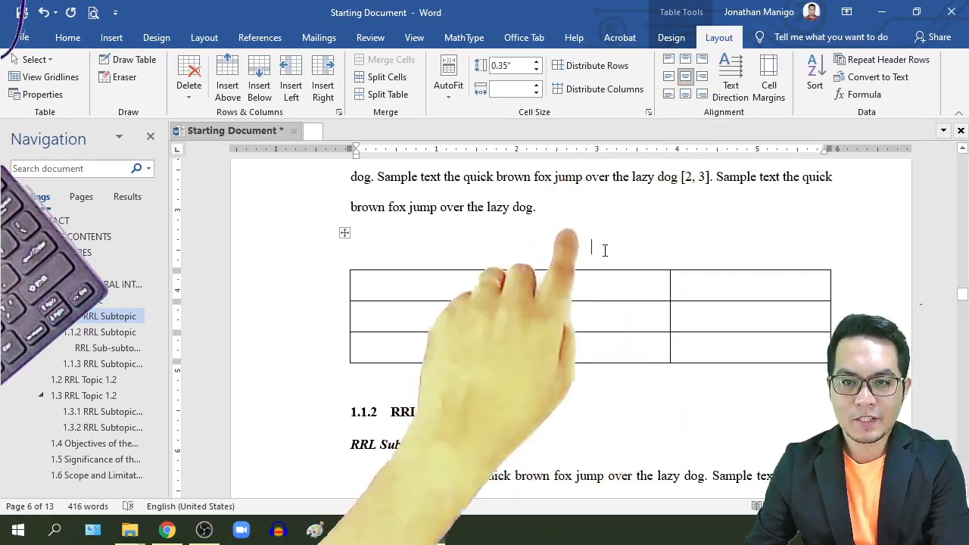
click(65, 36)
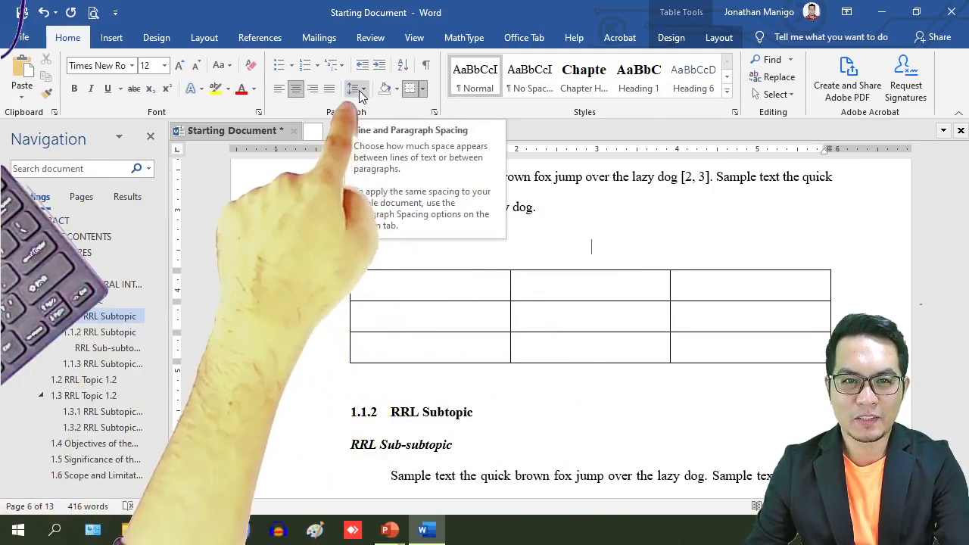
click(360, 93)
click(522, 245)
drag(564, 258, 640, 371)
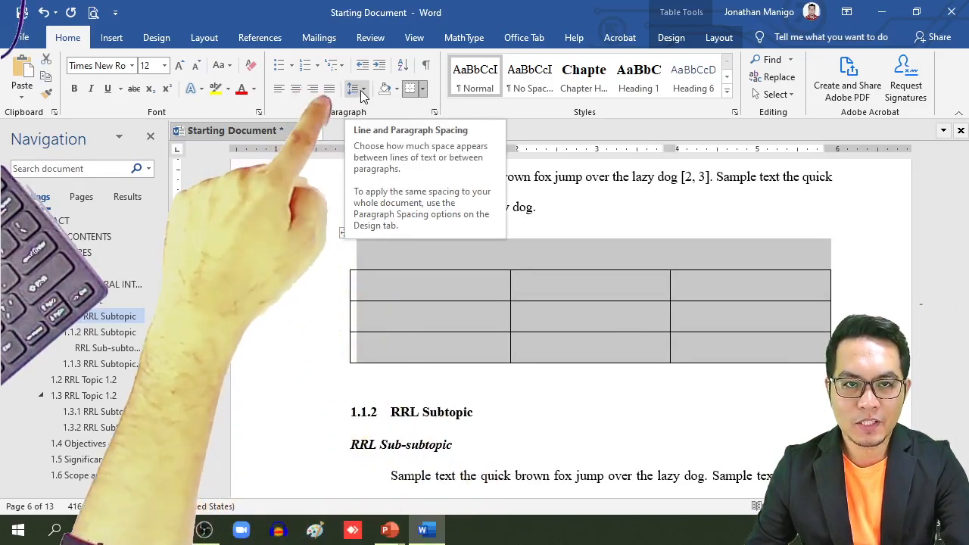
click(360, 90)
click(376, 109)
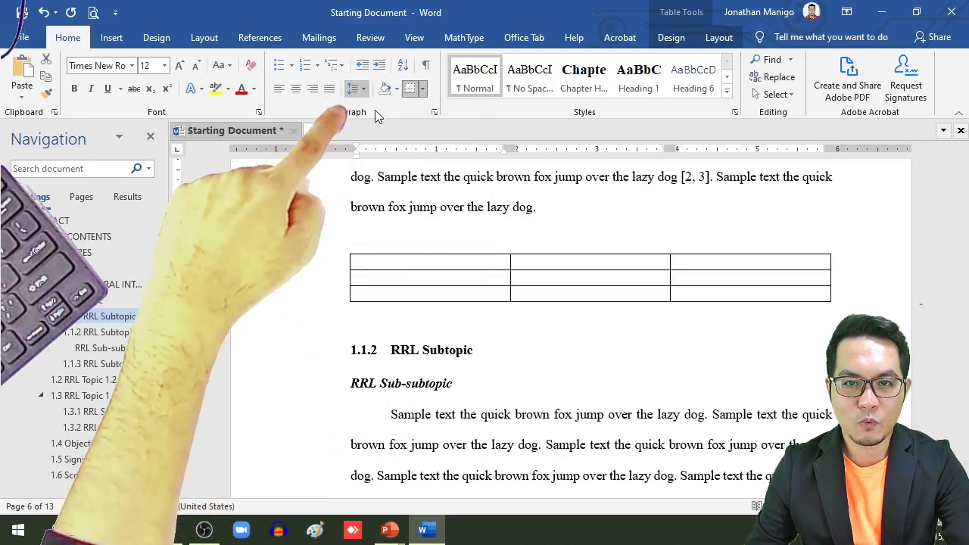
Step: With the cursor in the table's top row, bring up the References tools
click(589, 248)
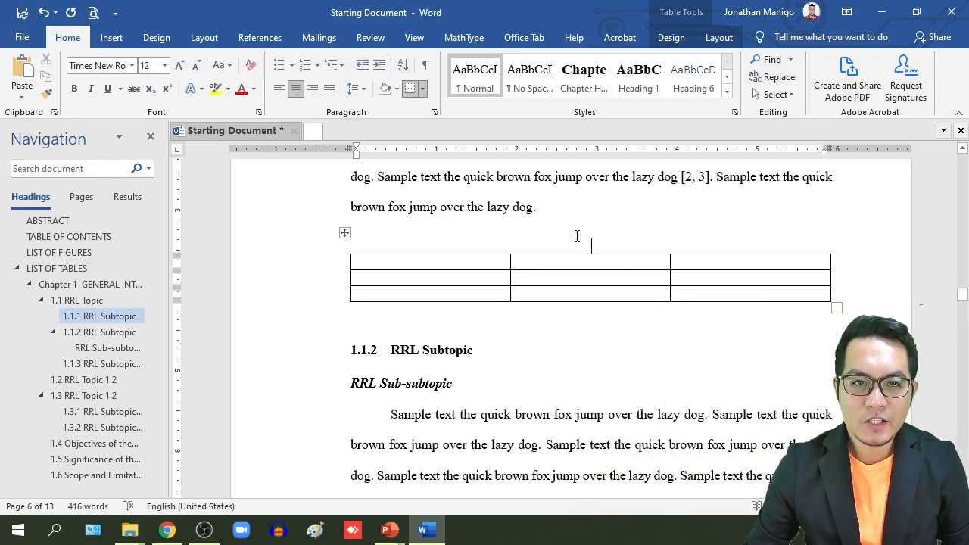
click(266, 44)
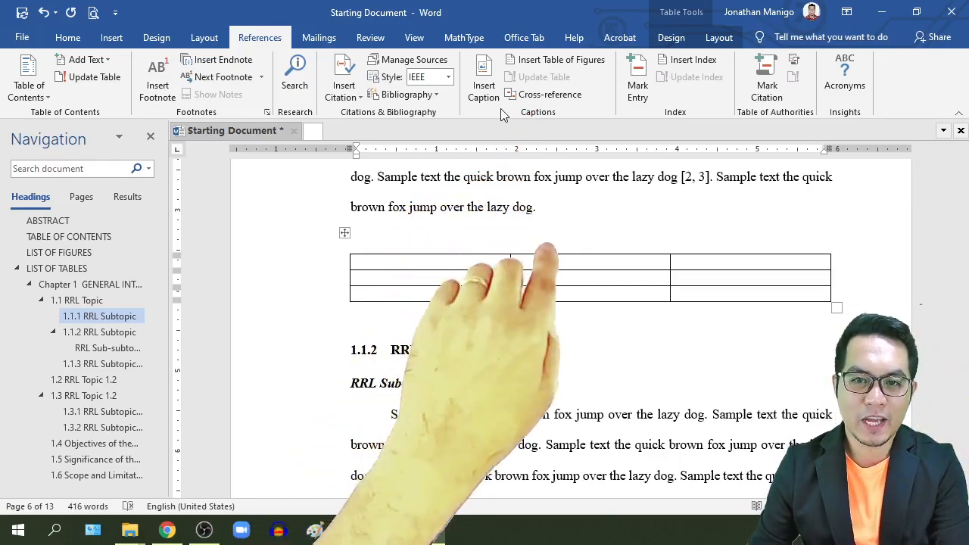
click(484, 89)
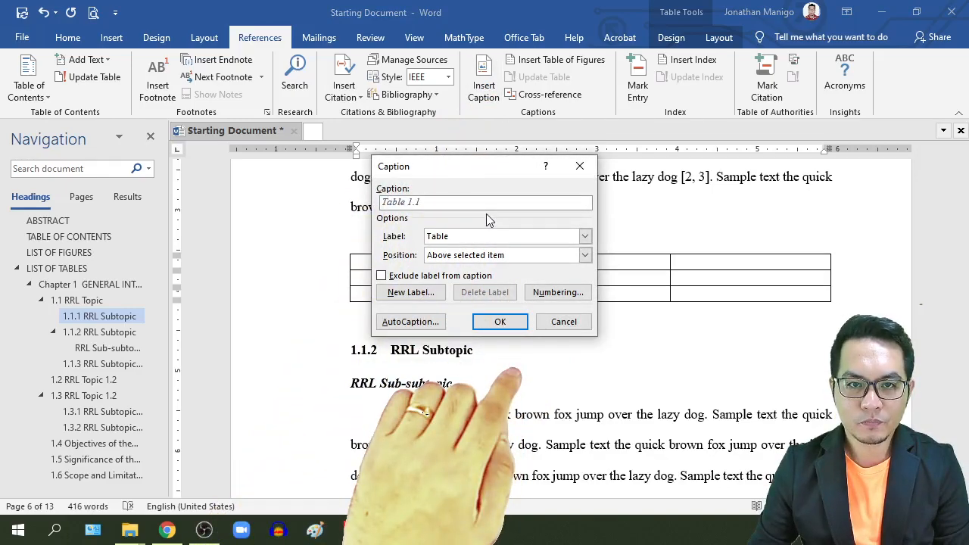
click(584, 238)
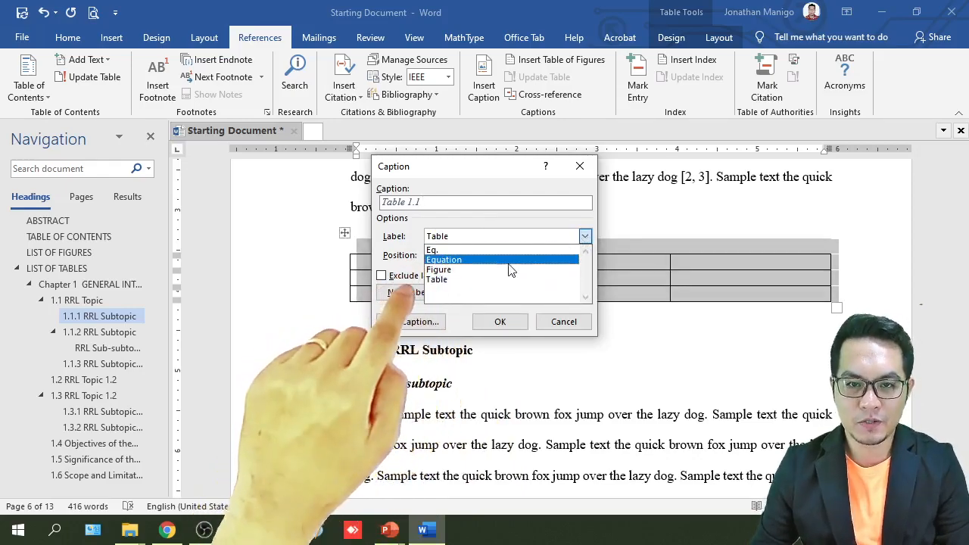
click(474, 280)
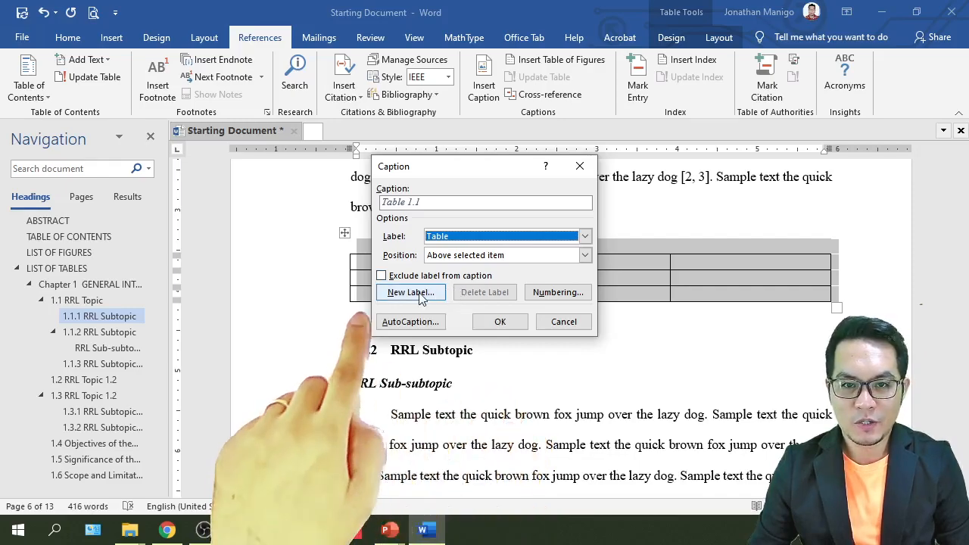
click(539, 237)
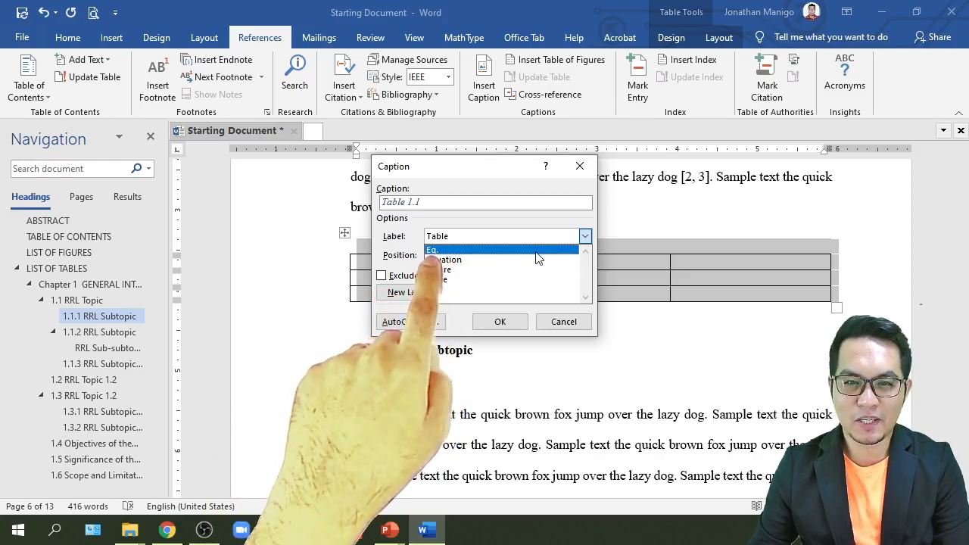
click(488, 279)
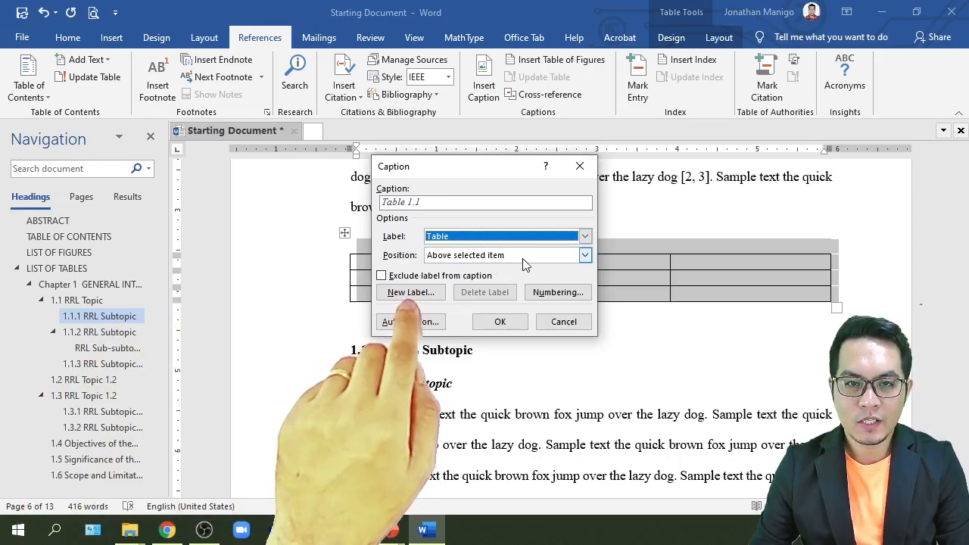
click(583, 255)
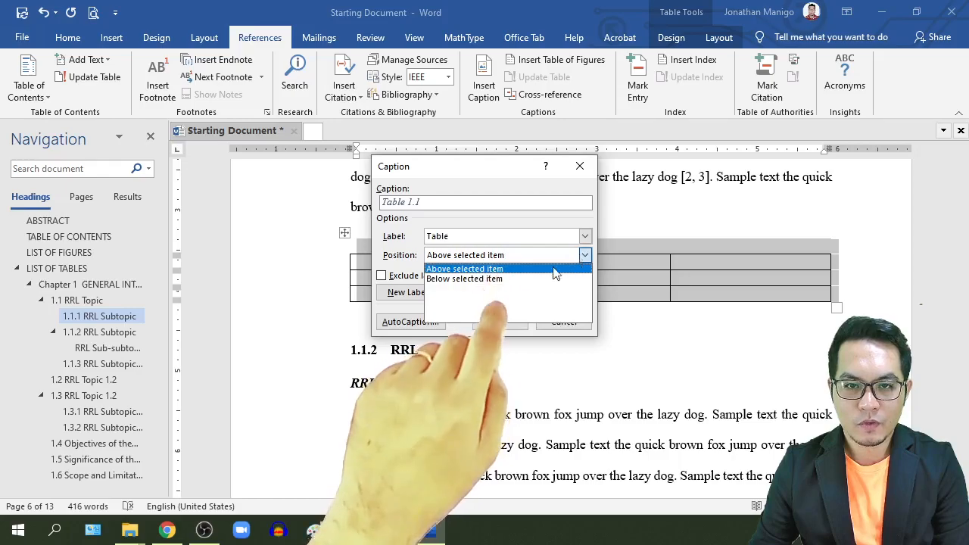
click(519, 270)
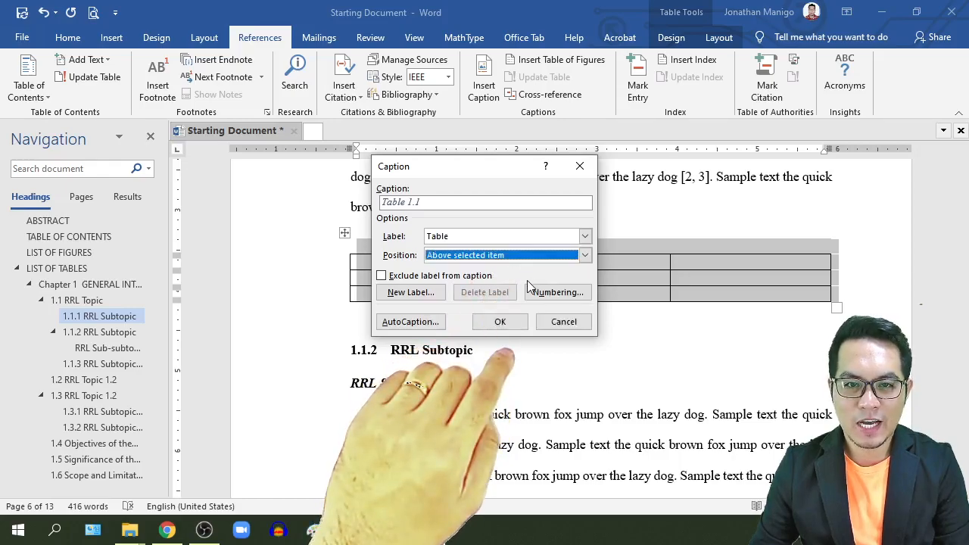
Step: Set caption numbering to 1, 2, 3 with chapter number from Heading 2 and a period separator
click(550, 294)
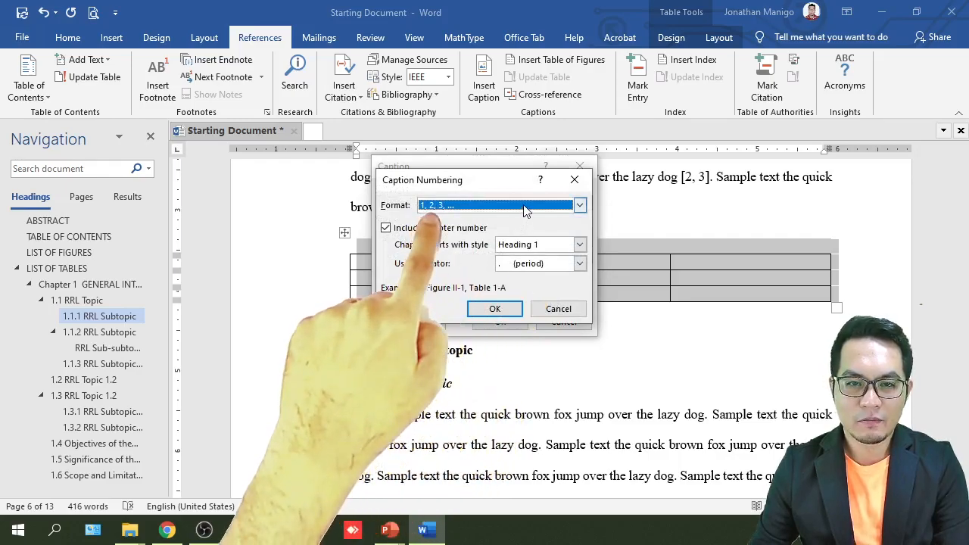
click(526, 210)
click(476, 216)
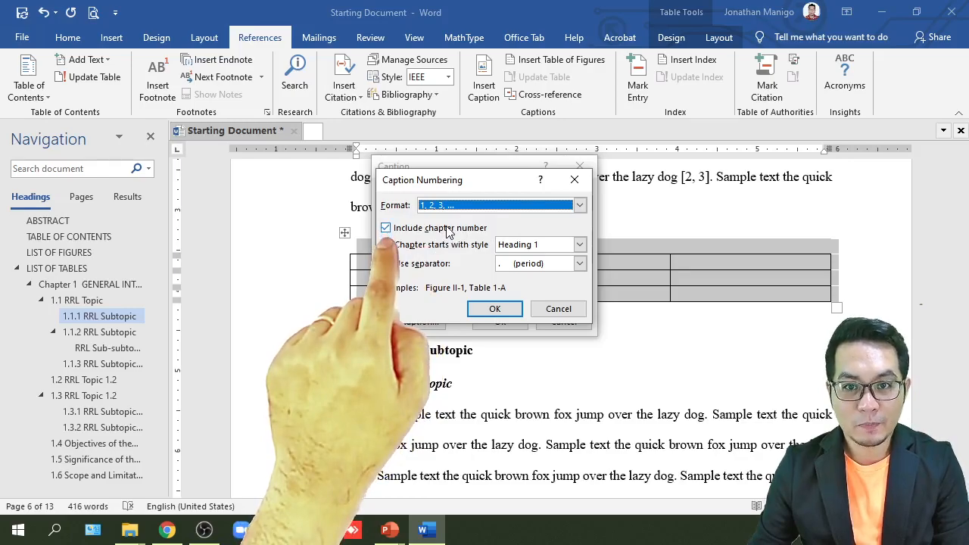
click(578, 246)
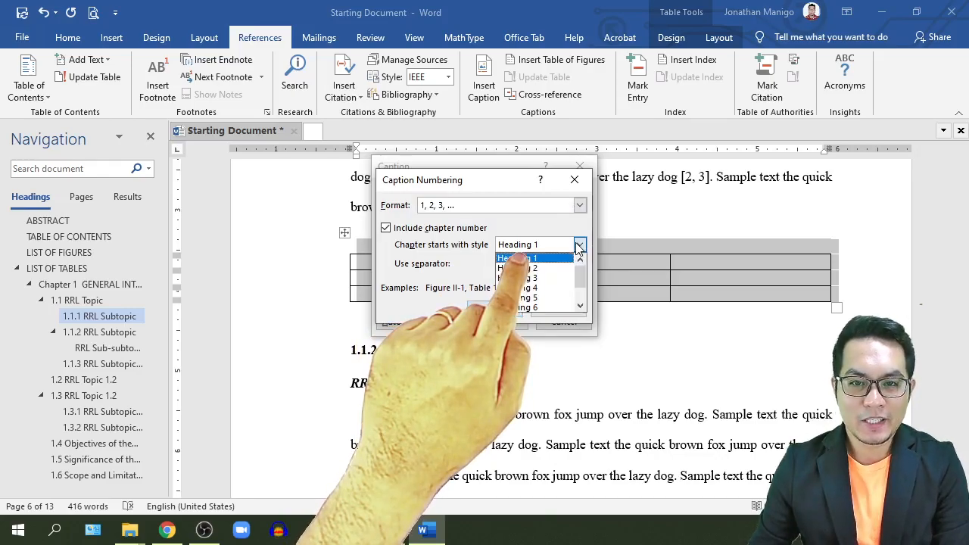
click(537, 269)
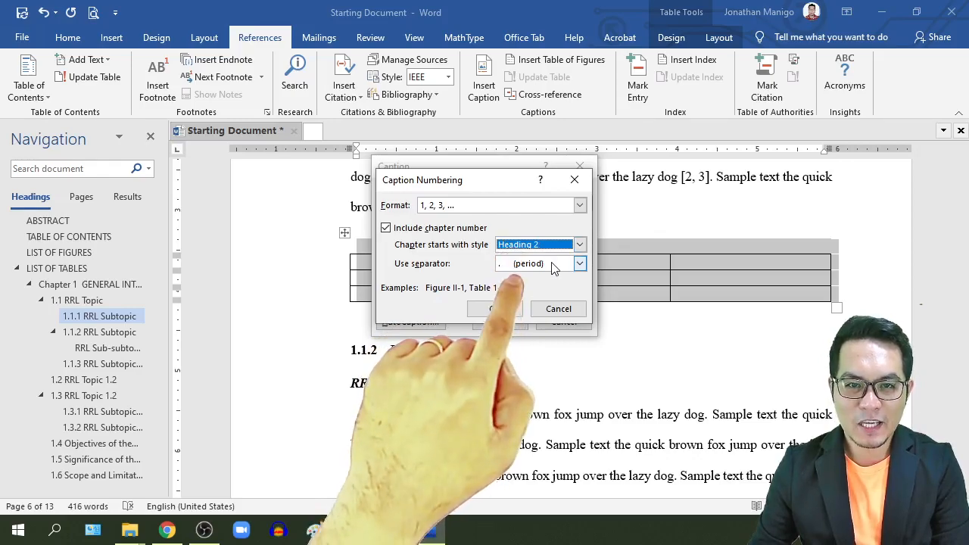
click(552, 265)
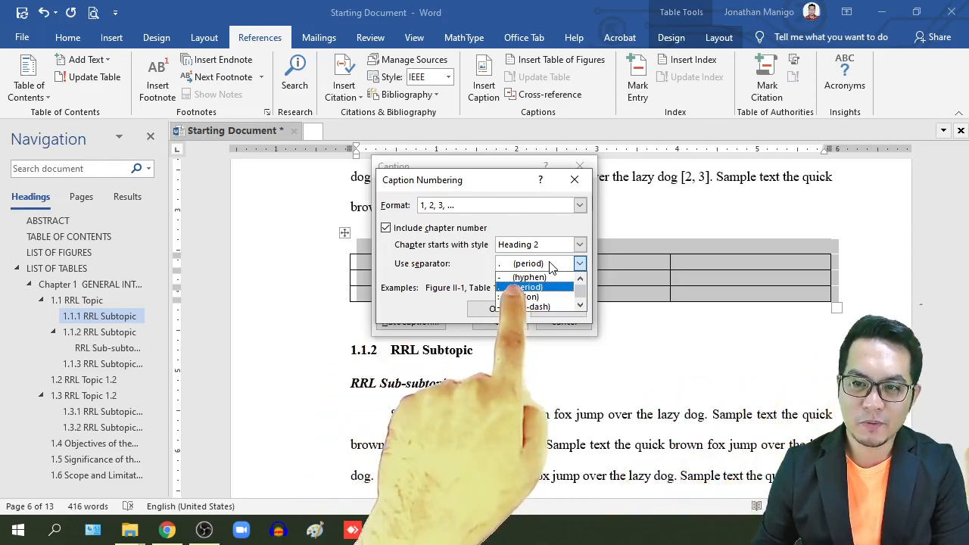
click(550, 266)
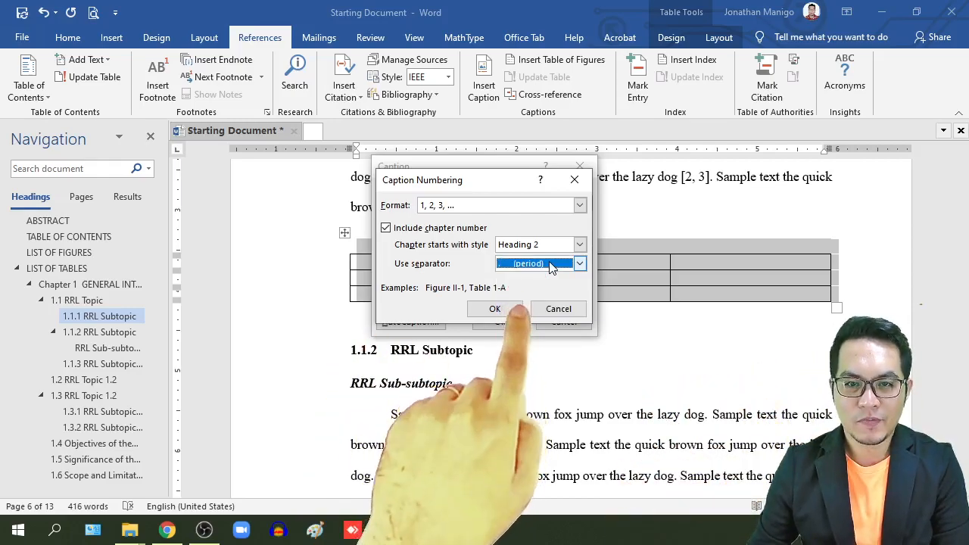
click(494, 309)
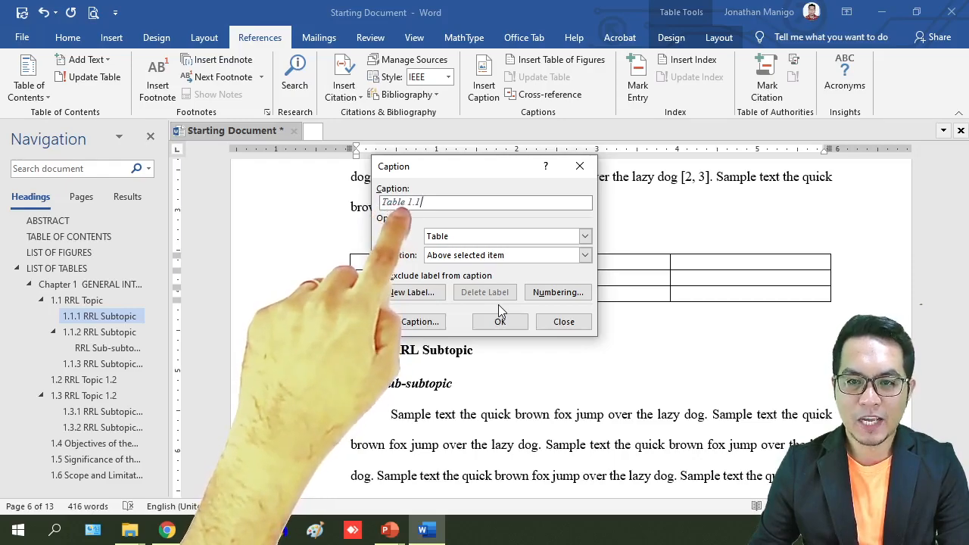
Step: Insert the Table 1.1 caption and move it into the table's top middle cell
click(500, 321)
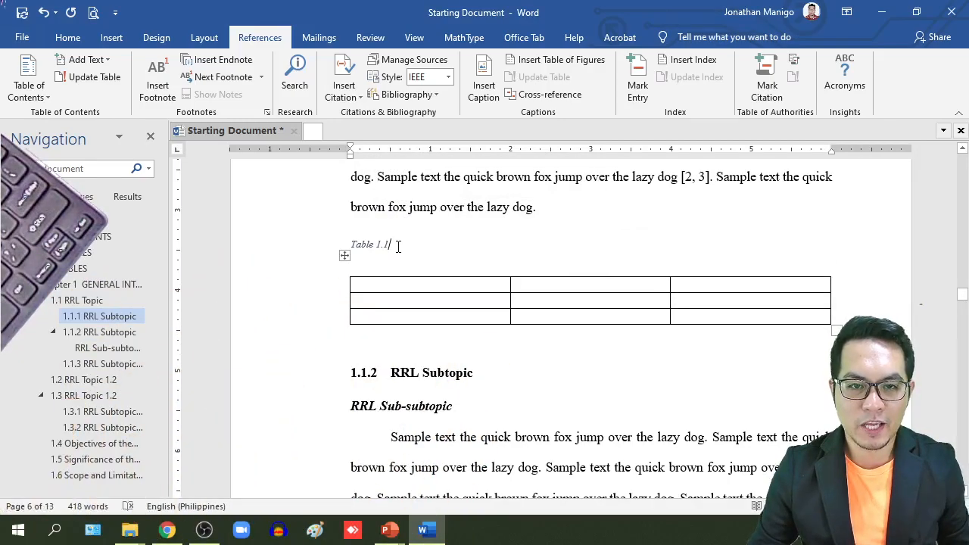
drag(352, 244, 354, 247)
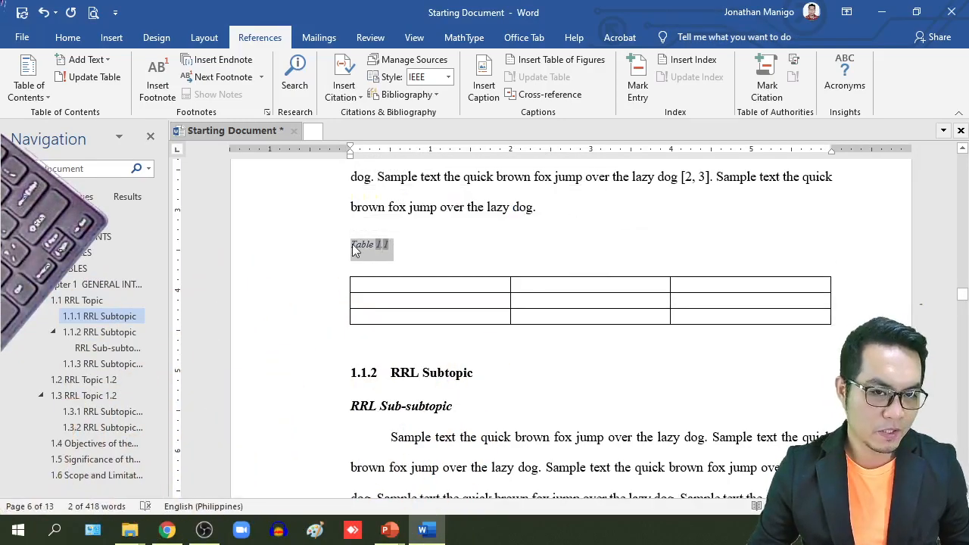
key(Delete)
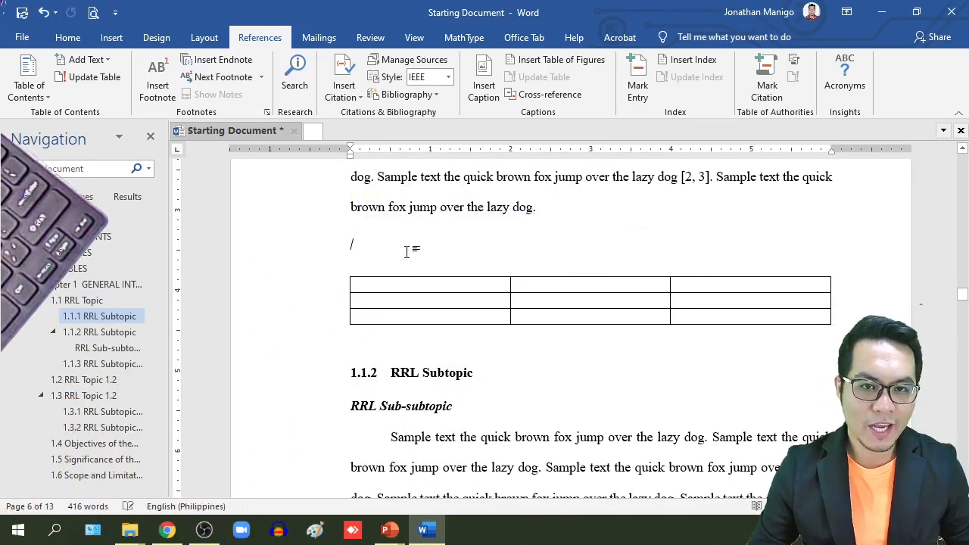
click(535, 266)
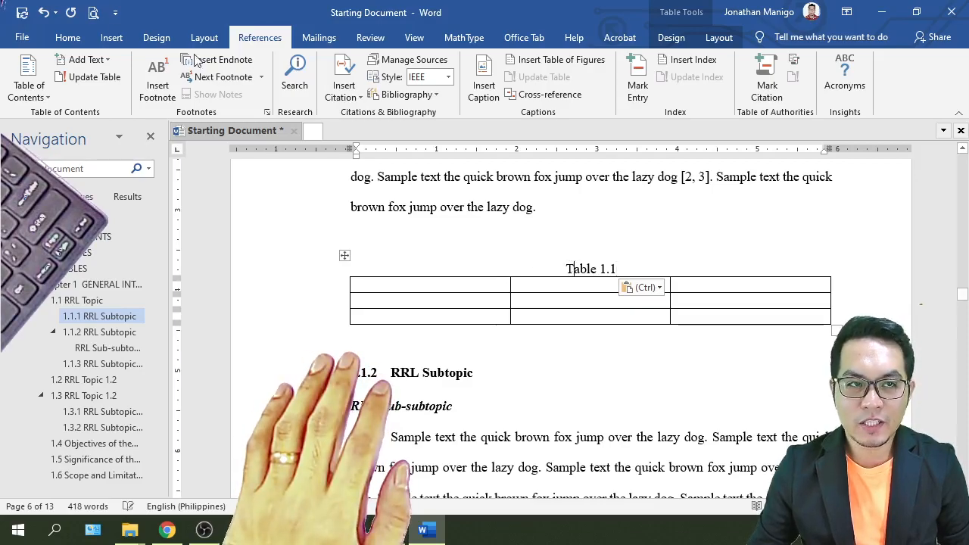
click(66, 38)
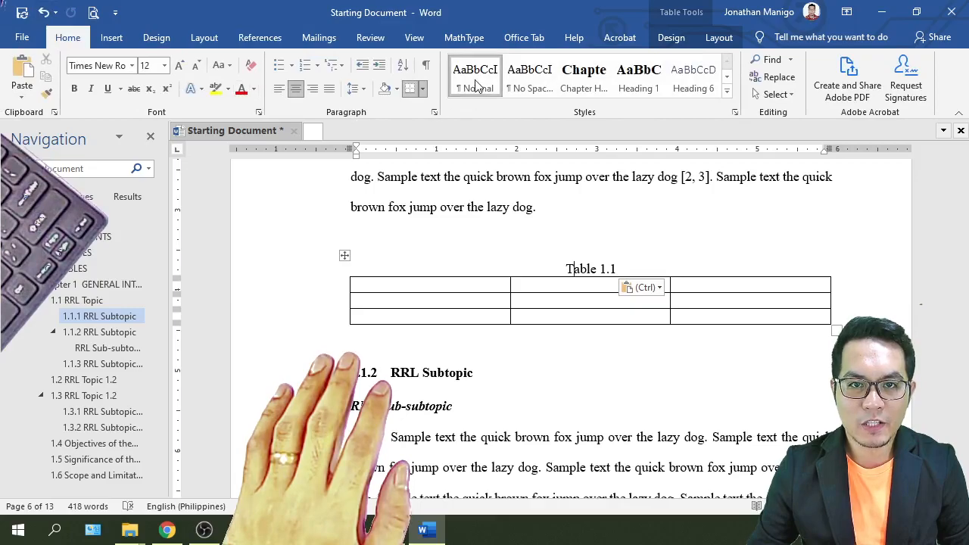
Step: Append 'Title of the Table' after the caption number so it reads 'Table 1.1 Title of the Table'
click(633, 270)
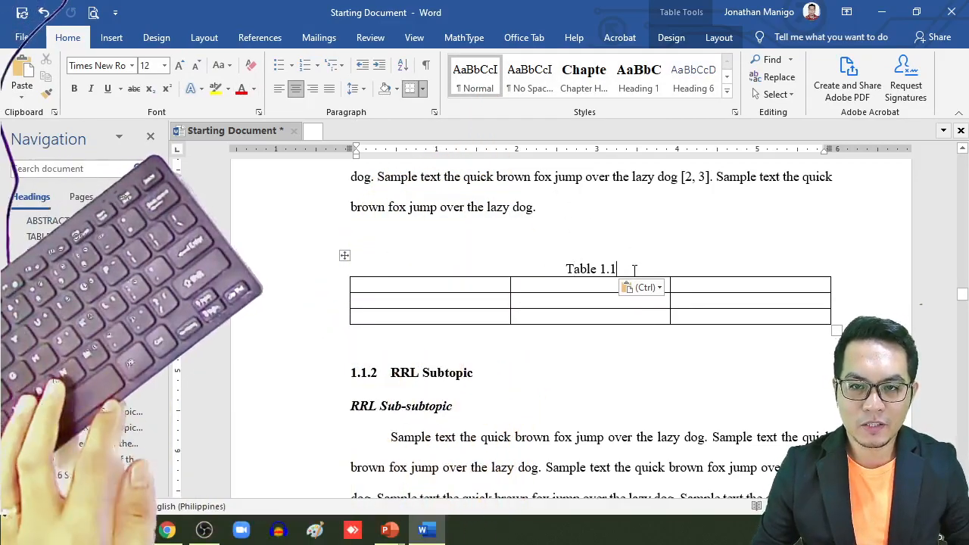
text(T)
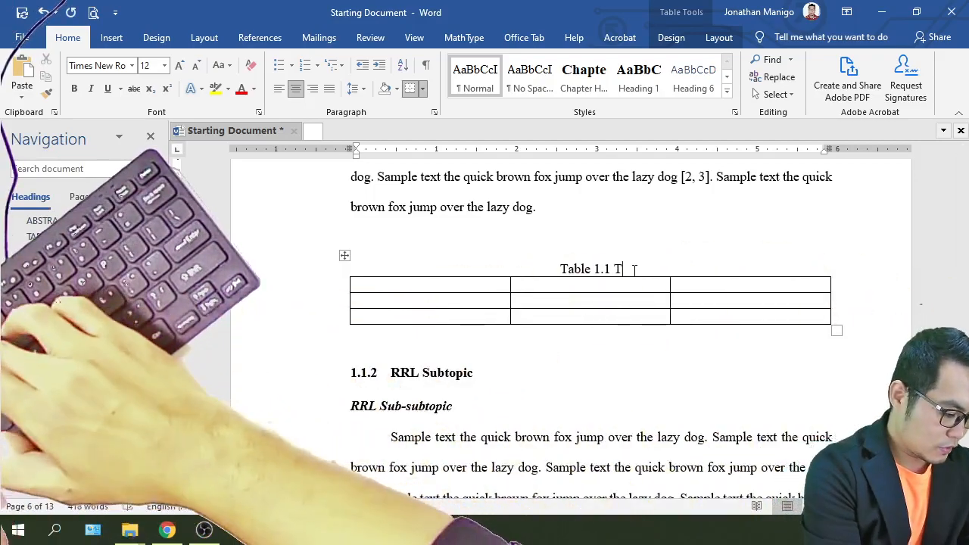
text(itle of the Table)
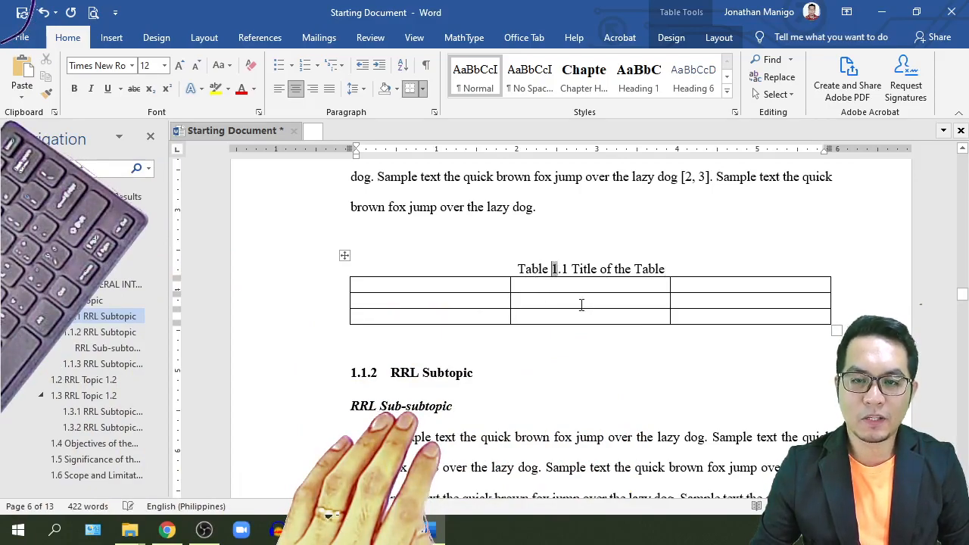
click(345, 257)
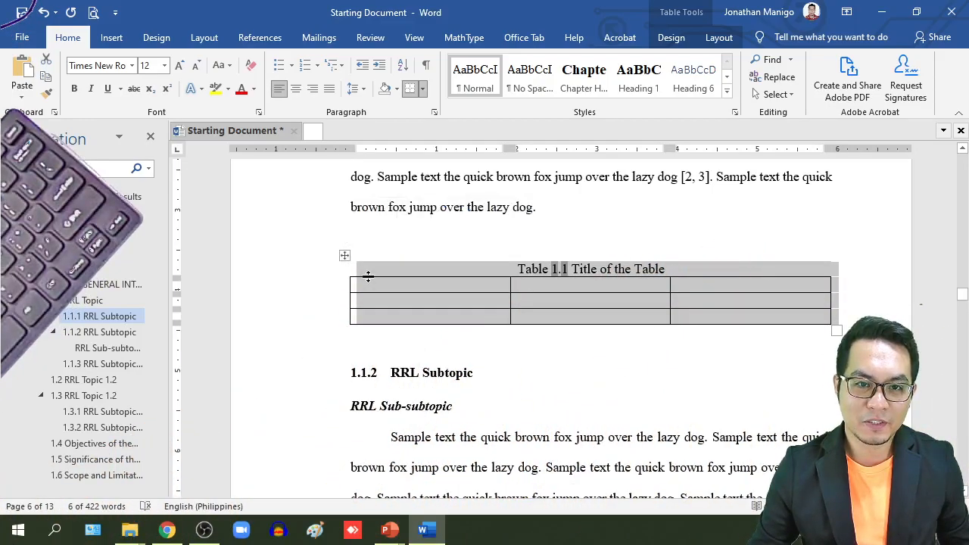
click(375, 271)
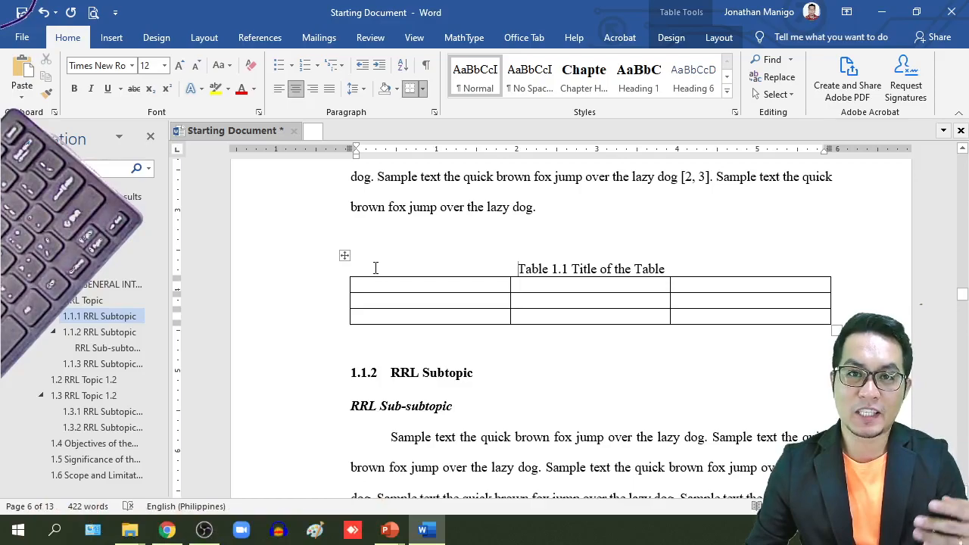
Step: Paste a copy of the captioned table after 'dog.' and preview it showing Table 1.2
click(344, 256)
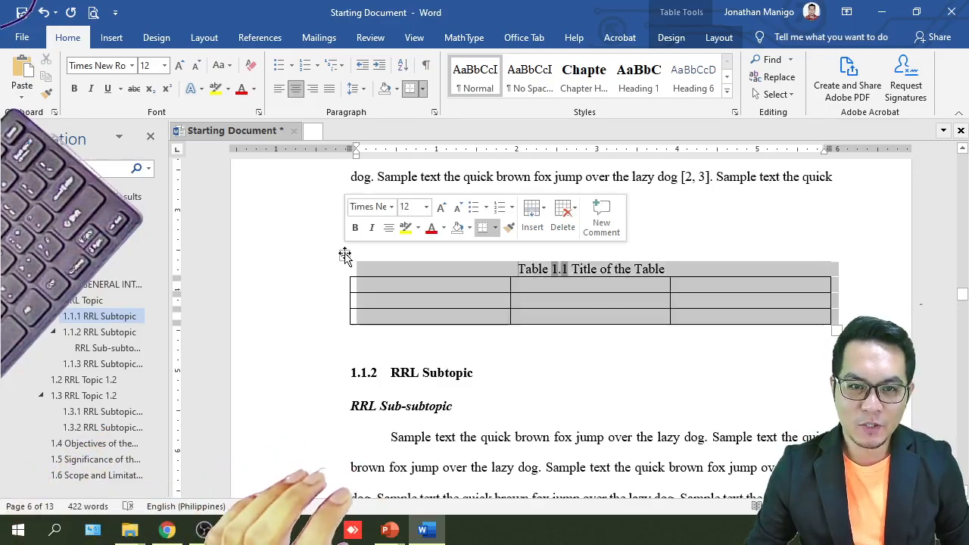
double_click(344, 256)
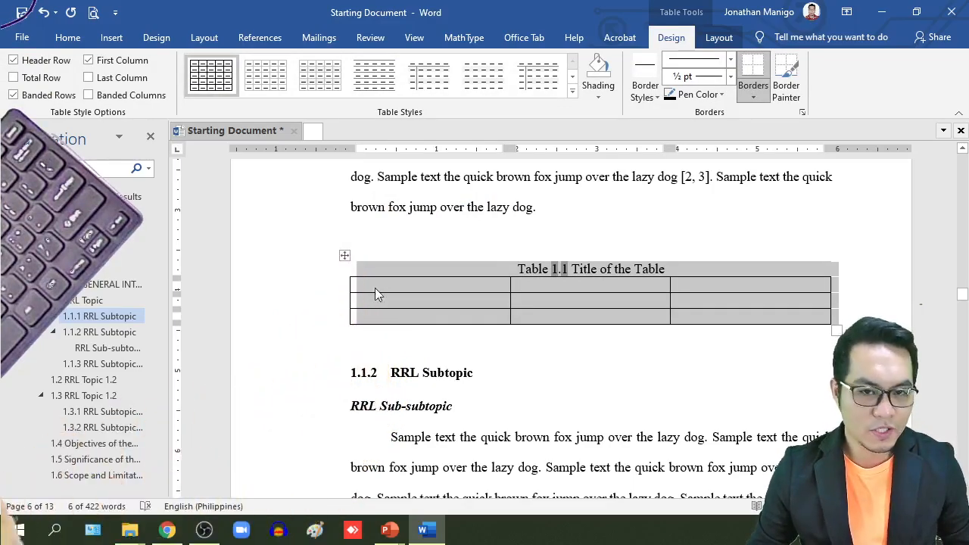
scroll(374, 292, down, 10)
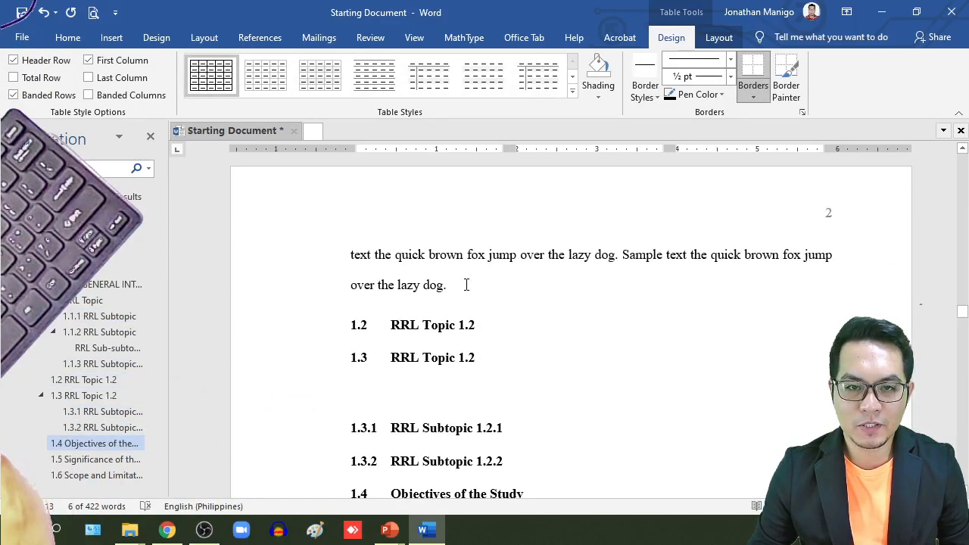
click(466, 284)
key(Return)
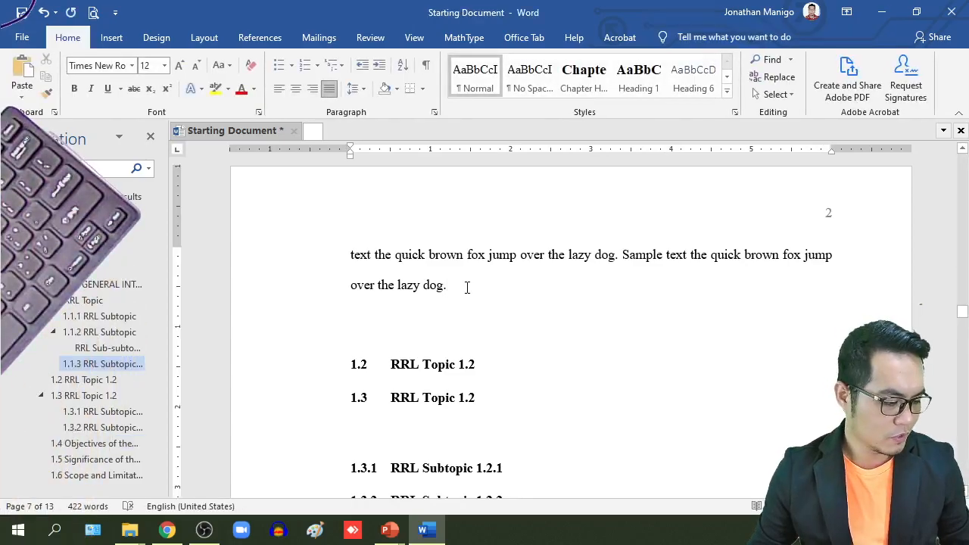
key(ctrl+v)
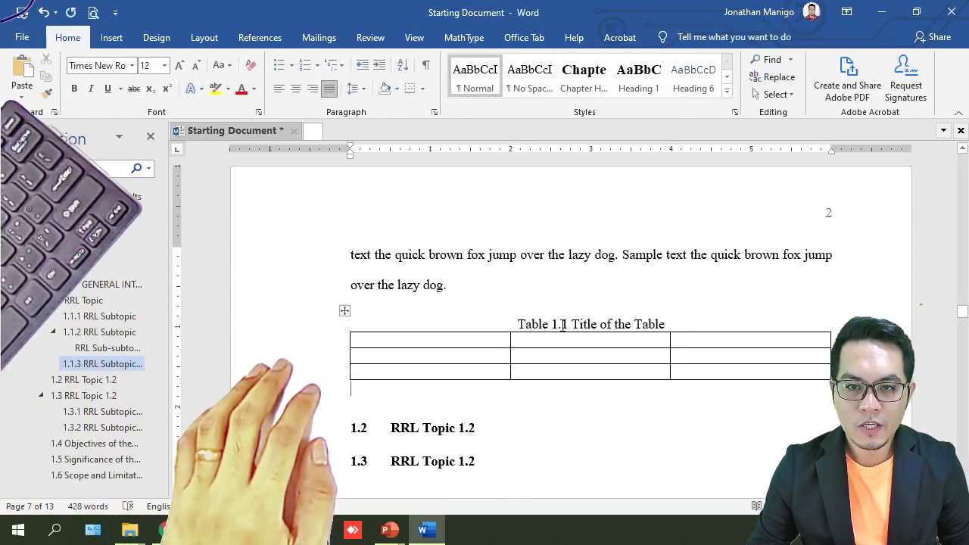
click(562, 326)
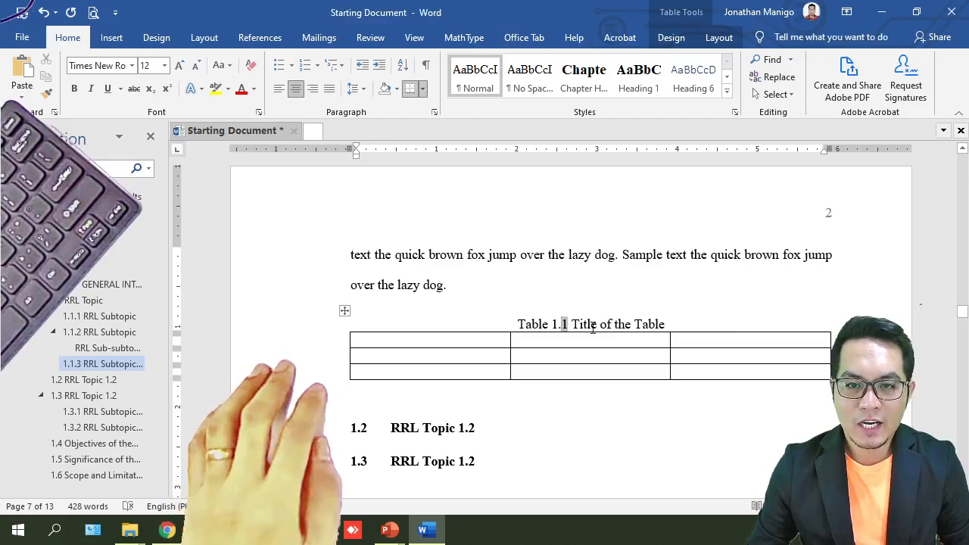
click(94, 13)
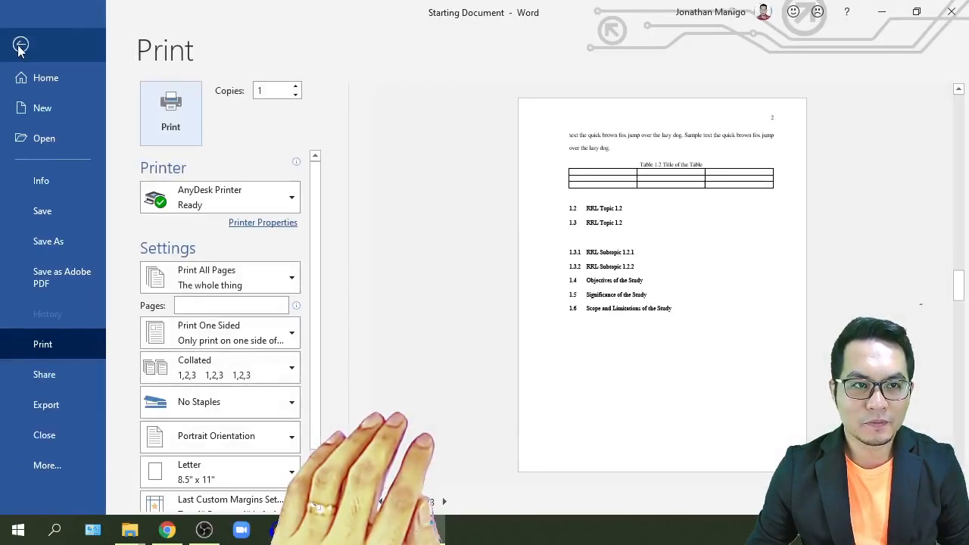
click(20, 44)
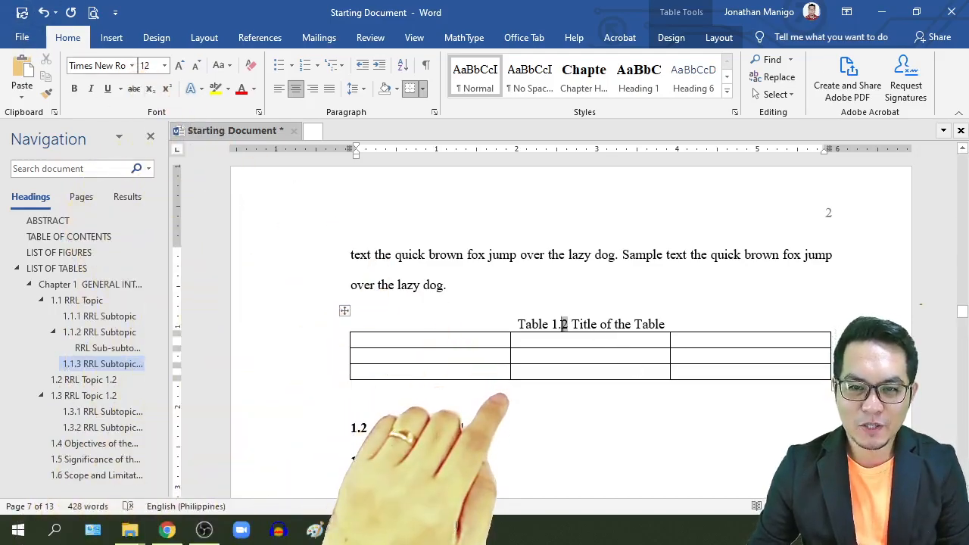
right_click(563, 325)
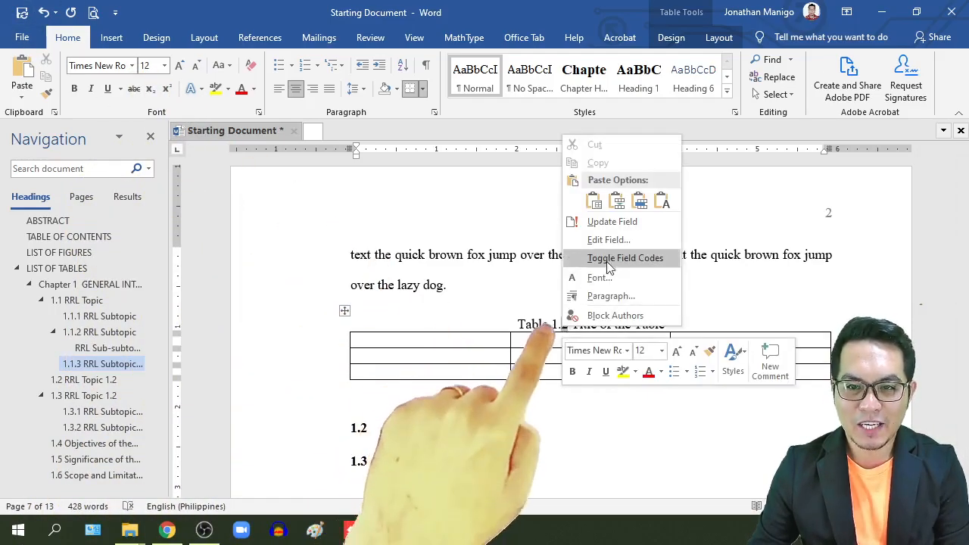
click(613, 225)
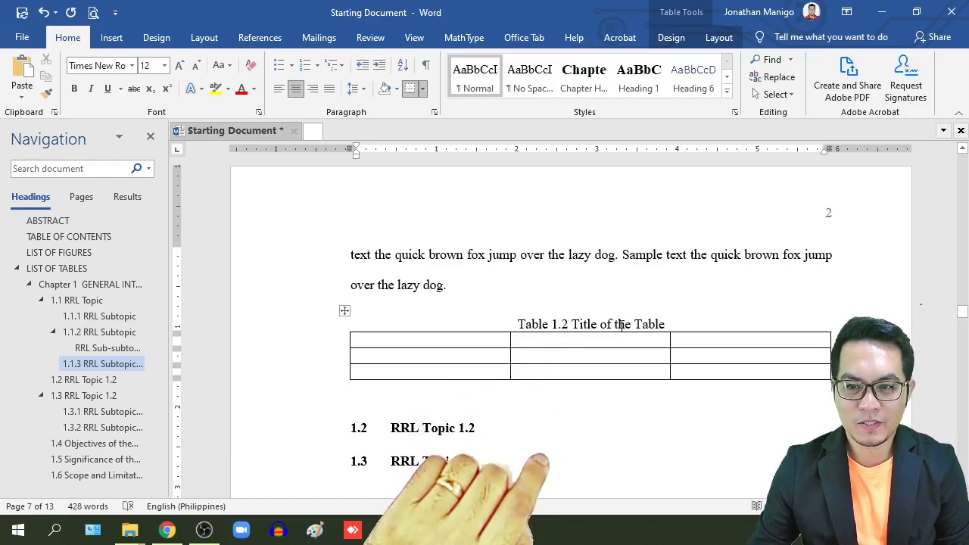
scroll(620, 324, up, 4)
scroll(622, 325, down, 3)
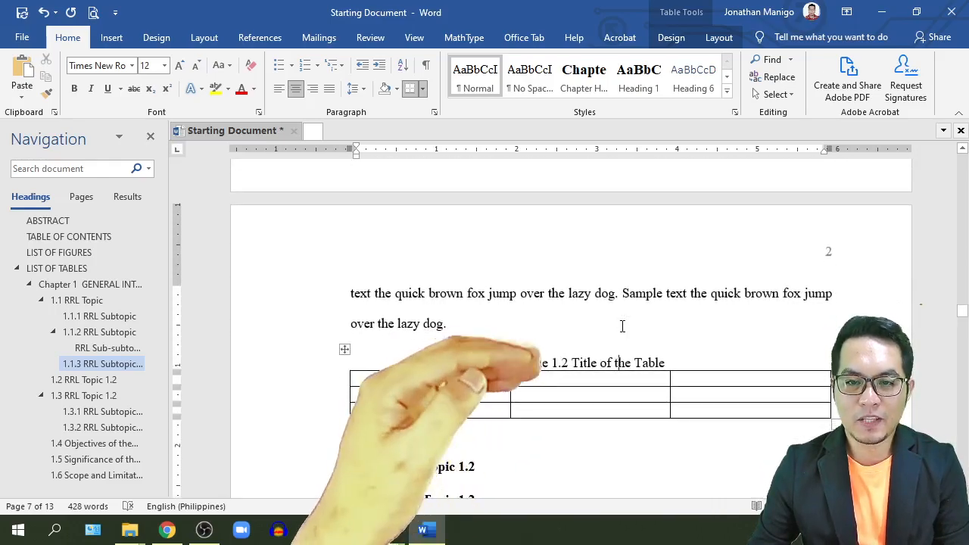
scroll(622, 326, up, 6)
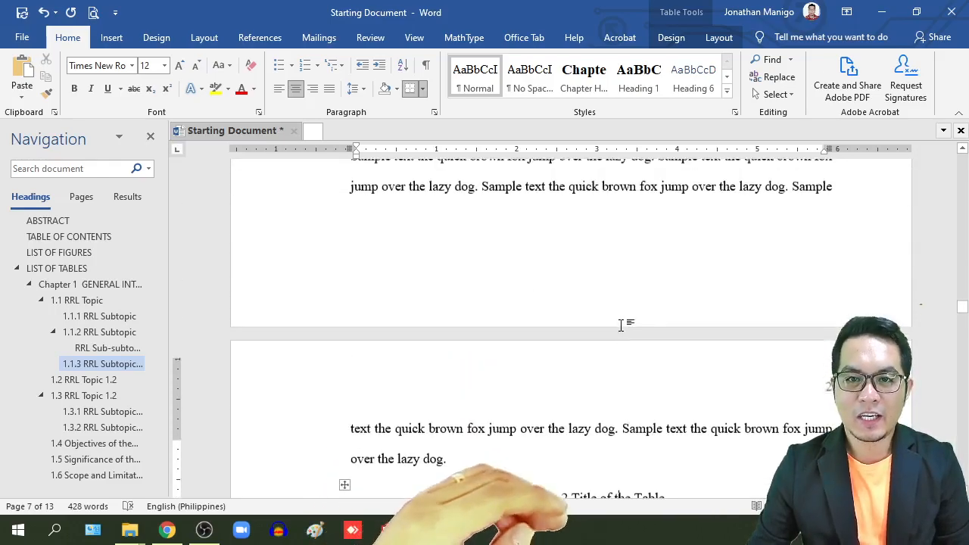
scroll(622, 326, up, 8)
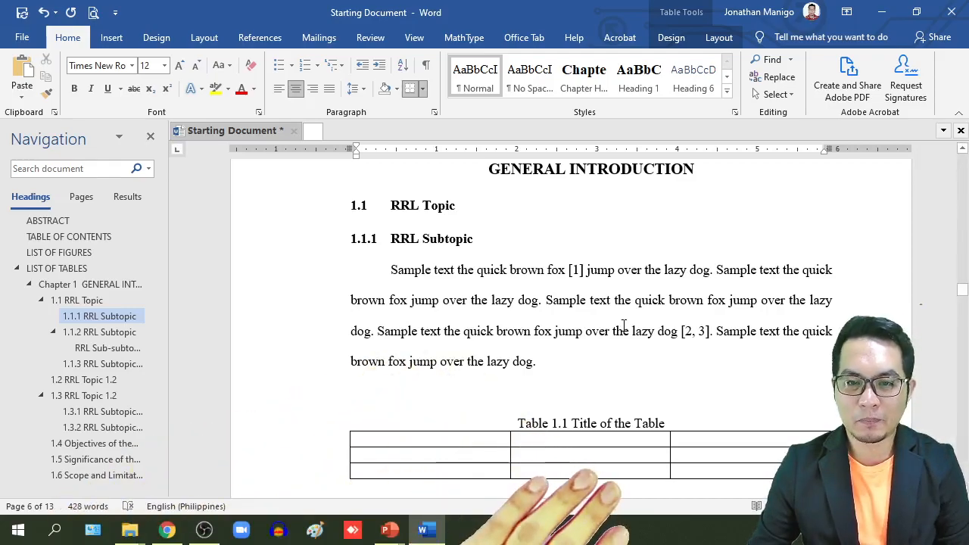
Step: Add 'See for more details.' after 'lazy dog.' with the cursor in the gap after 'See'
click(603, 356)
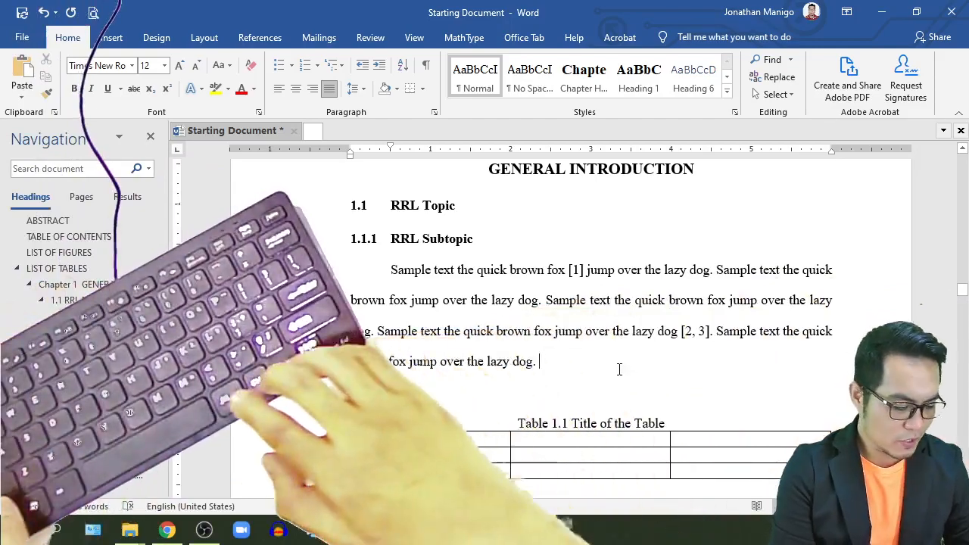
text(See )
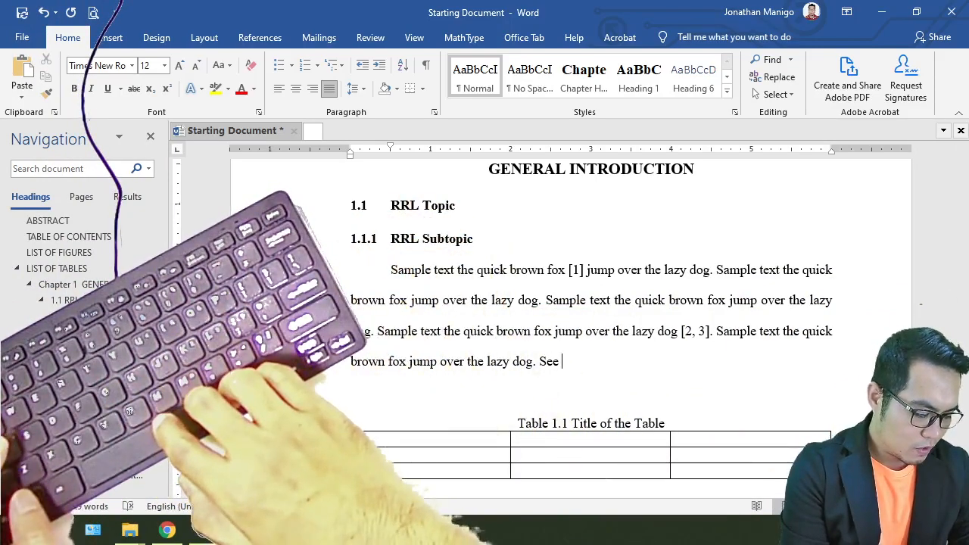
text( for)
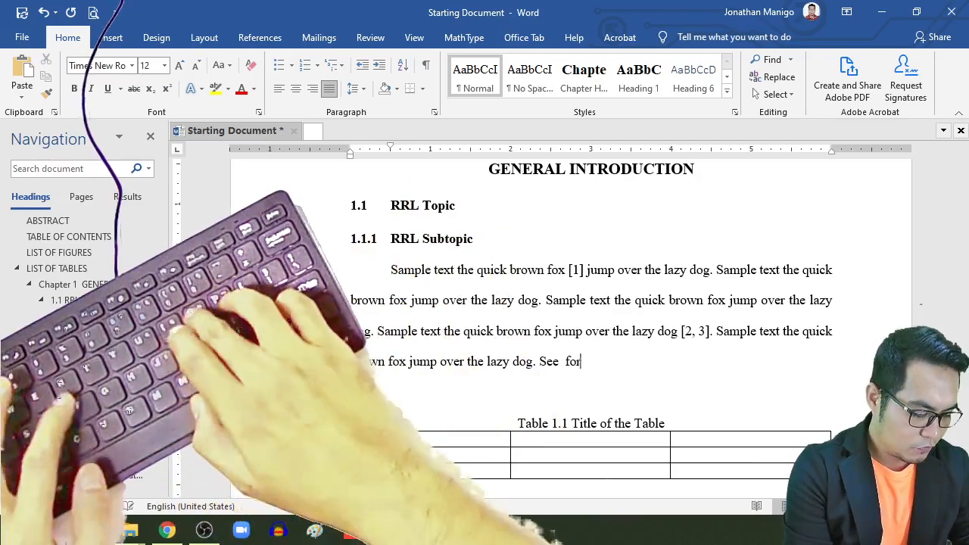
text( more detai)
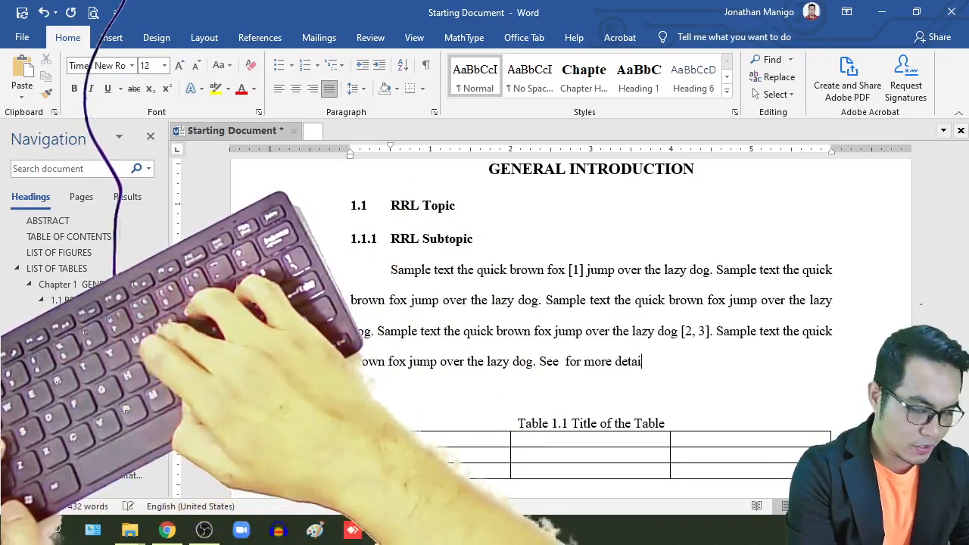
text(ls)
key(Left)
key(Left)
key(Left)
key(Left)
key(Left)
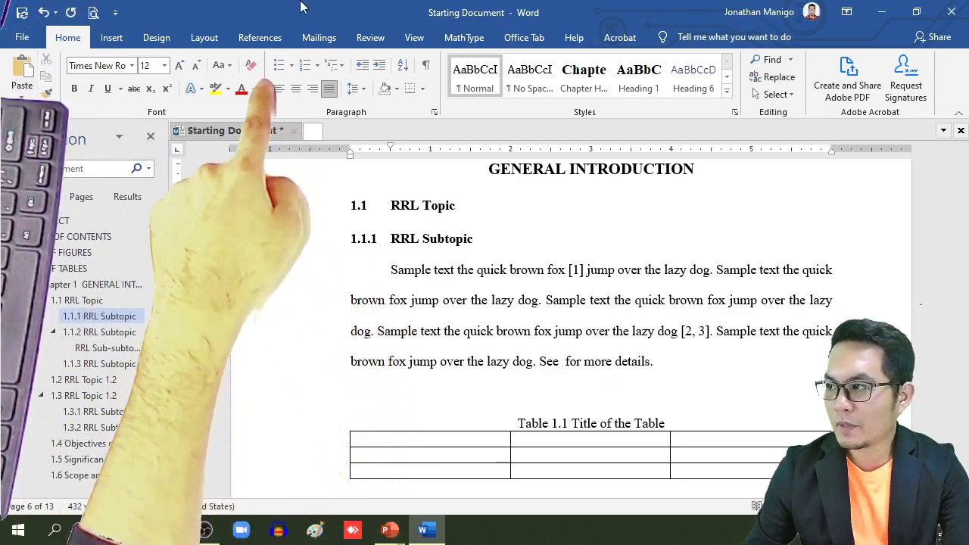
Step: Insert a cross-reference to Table 1.1, showing only label and number, into the sentence
click(260, 38)
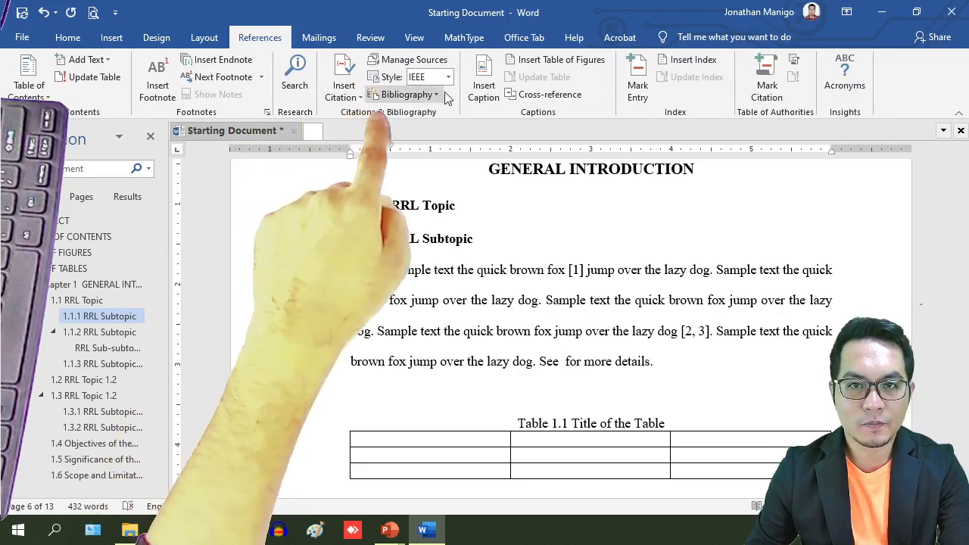
click(542, 97)
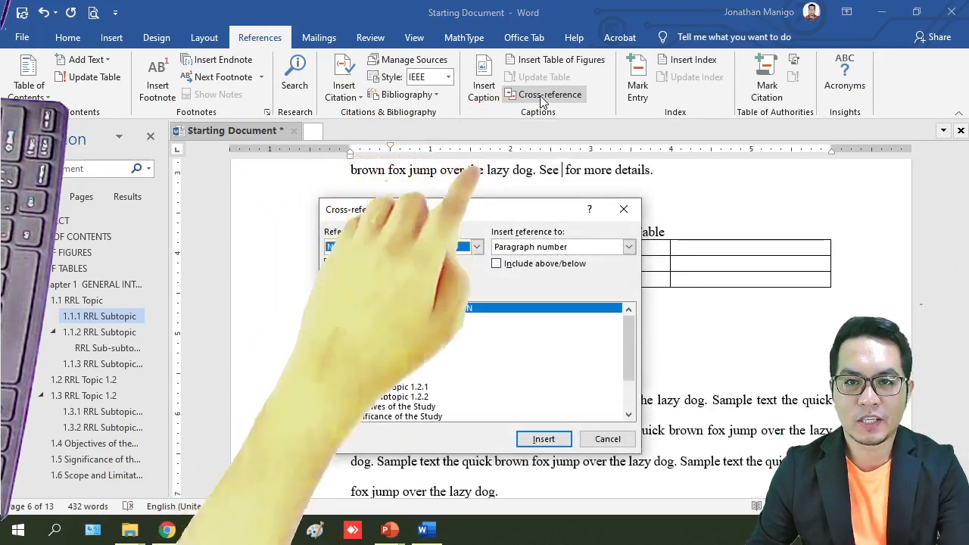
drag(469, 217, 393, 97)
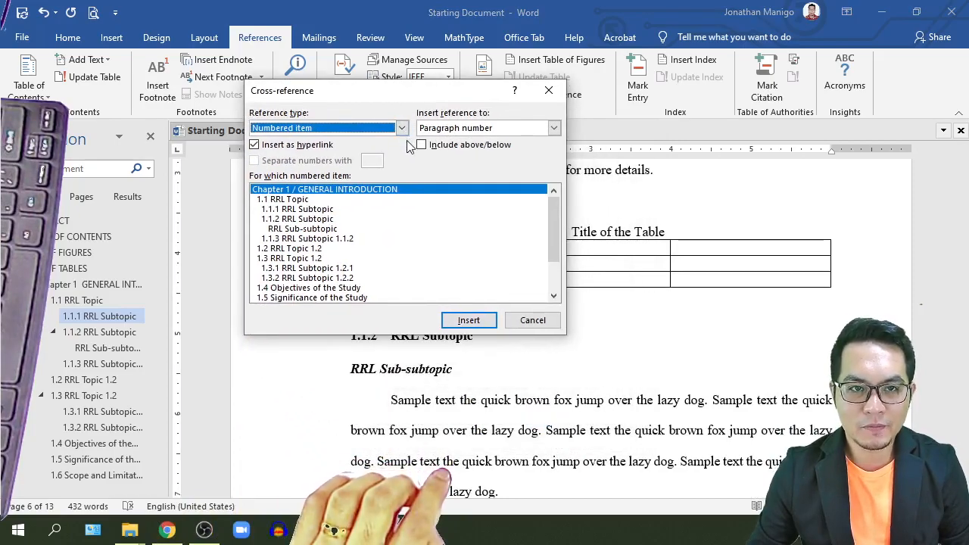
click(401, 128)
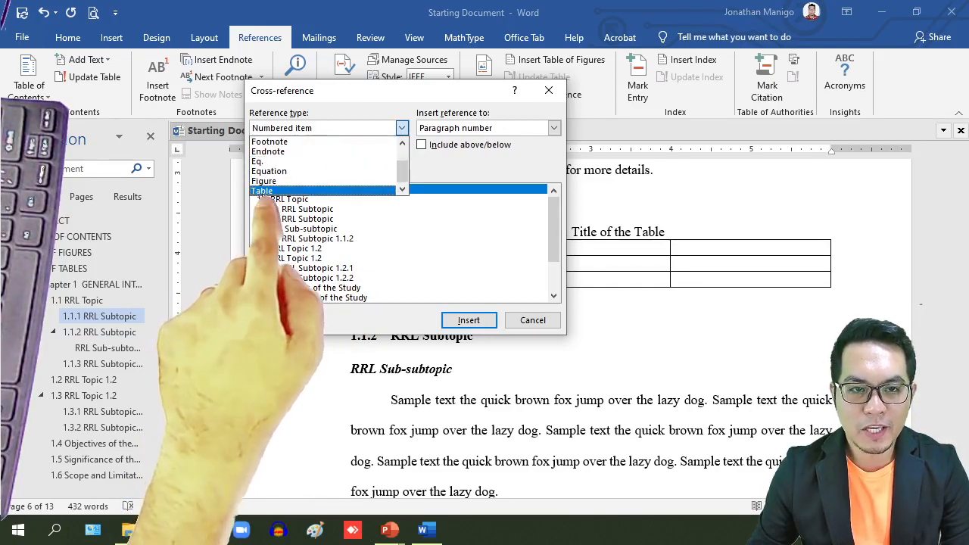
click(262, 190)
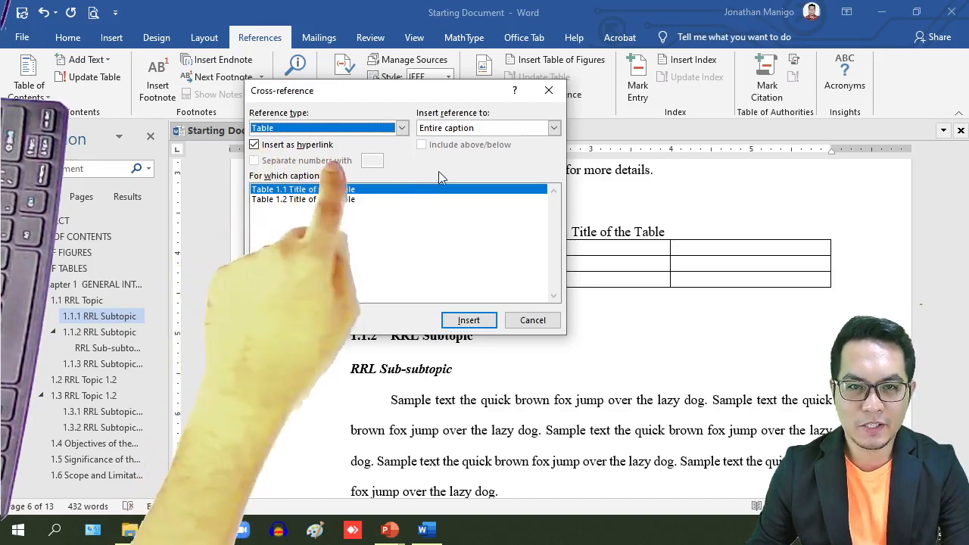
click(491, 129)
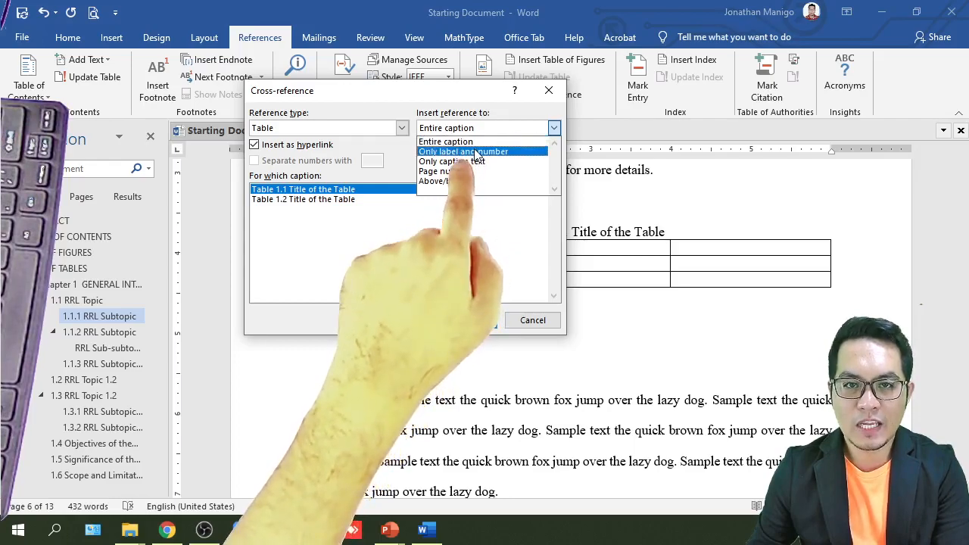
click(473, 152)
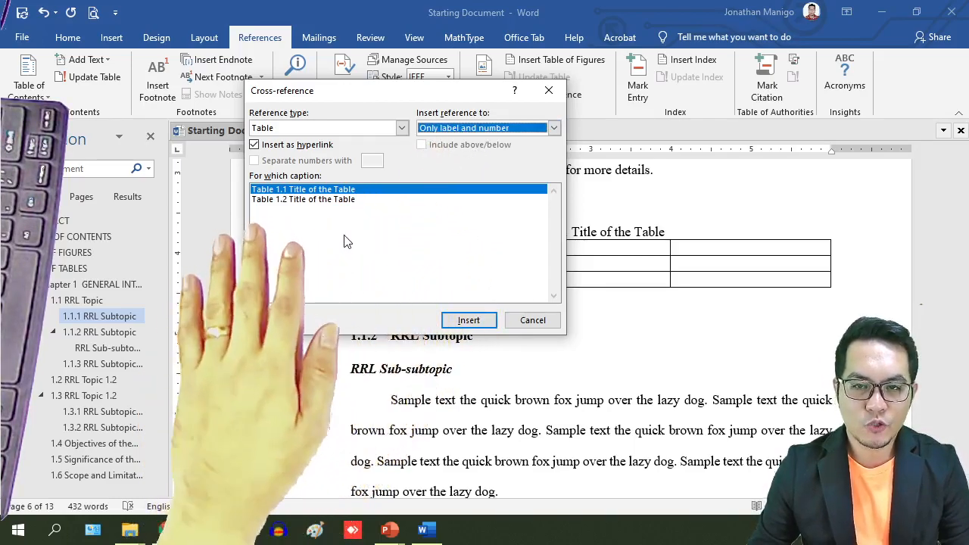
click(348, 199)
click(348, 191)
click(349, 200)
click(348, 191)
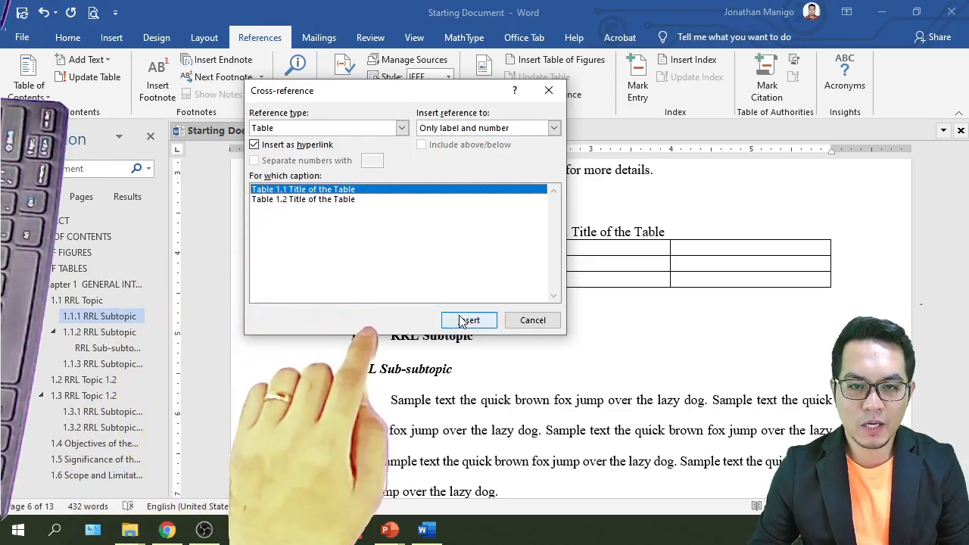
click(533, 321)
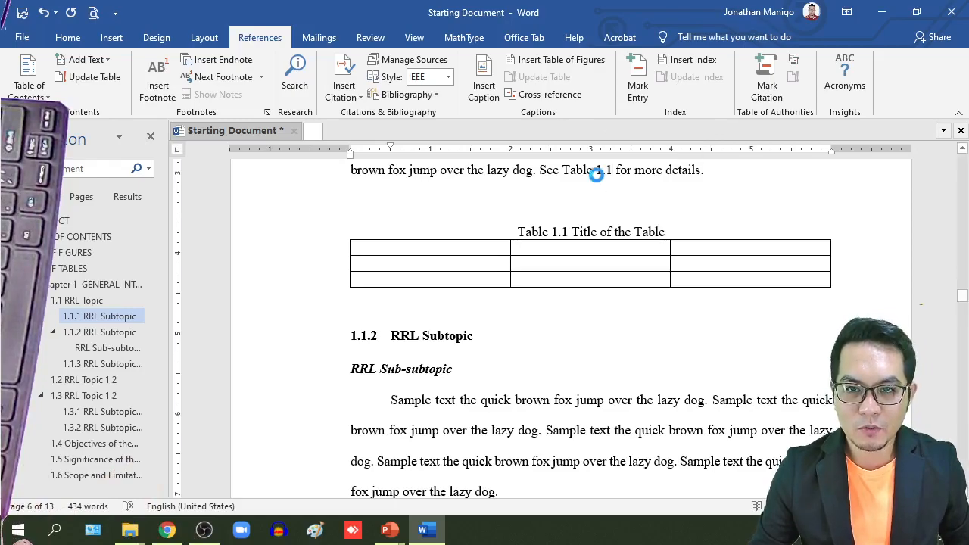
Step: Select the captioned Table 1.2 on page 2 and cut it out
ctrl+click(598, 175)
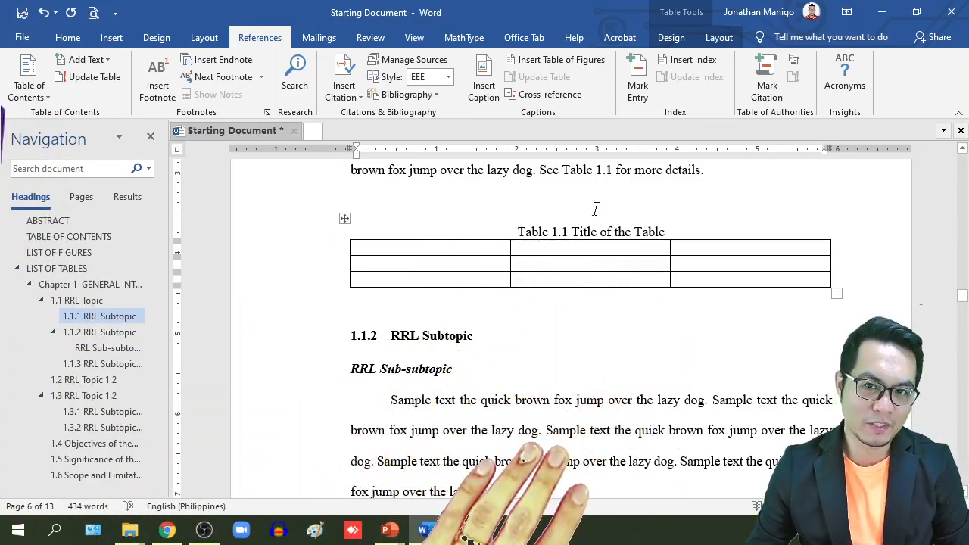
scroll(604, 239, up, 3)
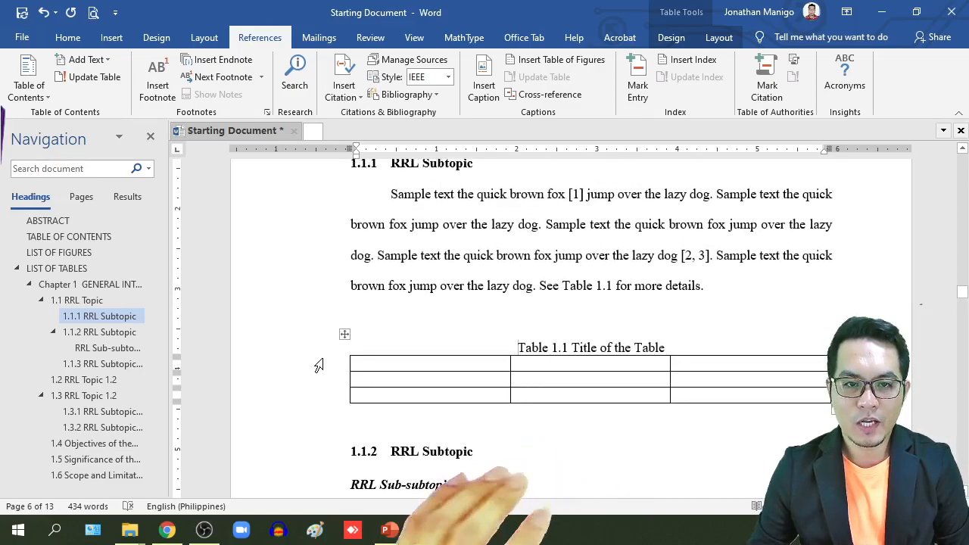
click(343, 335)
scroll(602, 292, down, 10)
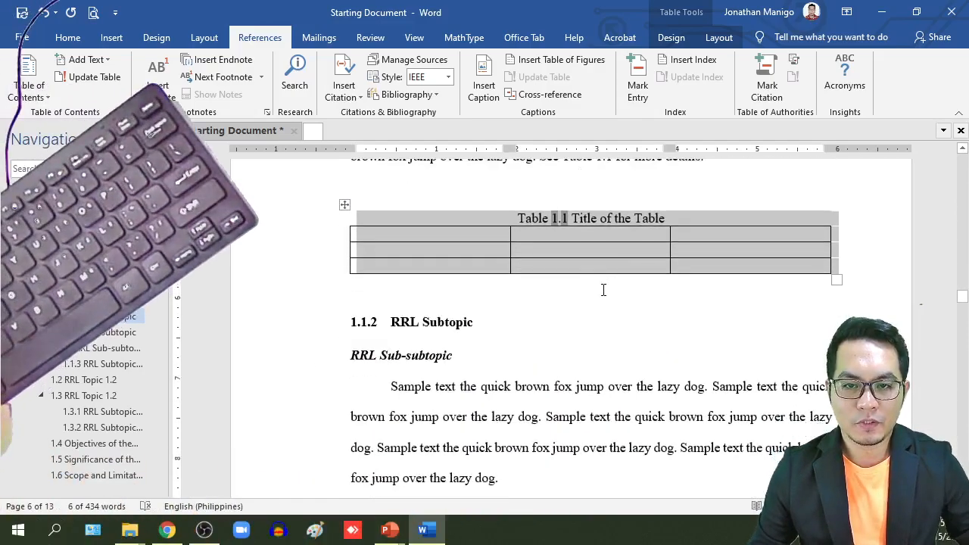
scroll(604, 296, down, 4)
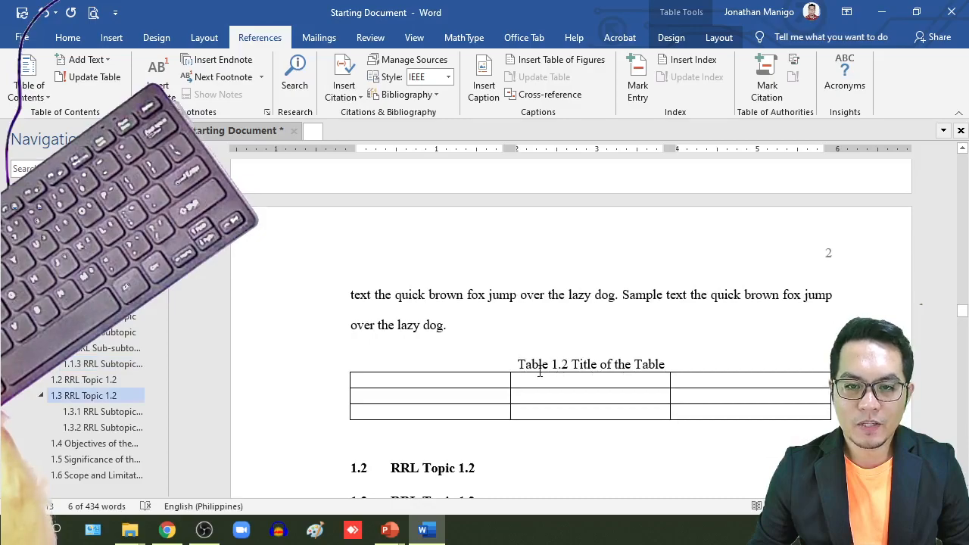
click(345, 351)
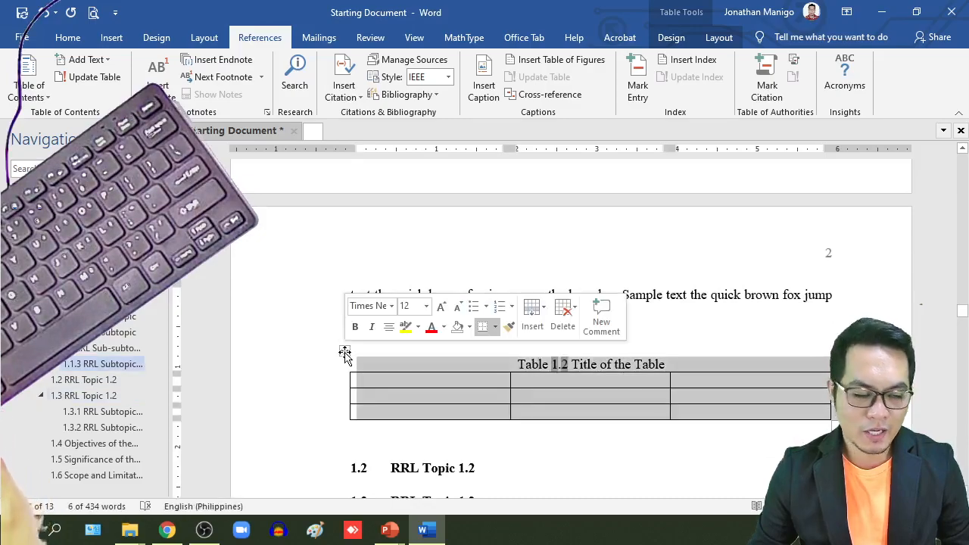
key(BackSpace)
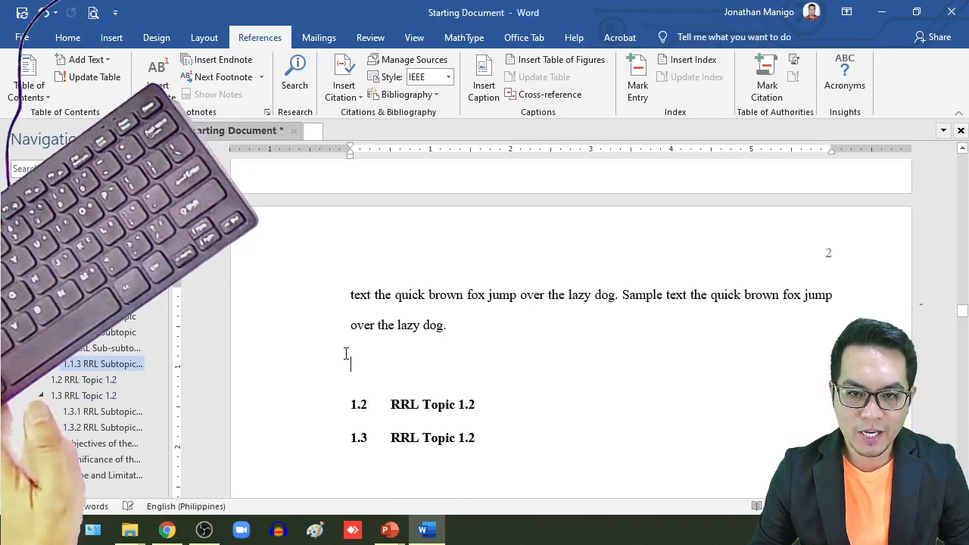
Step: Paste Table 1.2 on a new line directly below the 1.1 RRL Topic heading
scroll(598, 346, up, 5)
scroll(598, 340, up, 10)
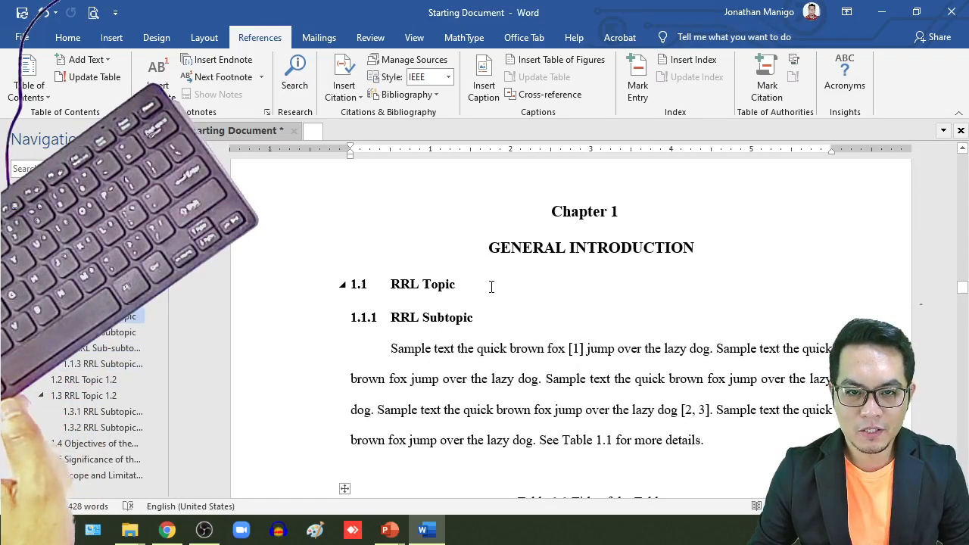
click(491, 286)
key(Return)
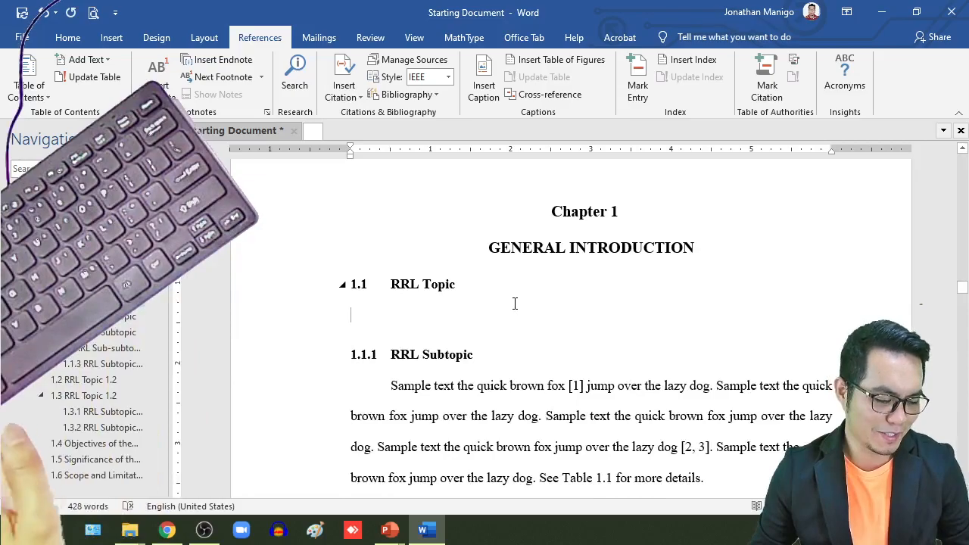
key(ctrl+v)
scroll(650, 373, down, 1)
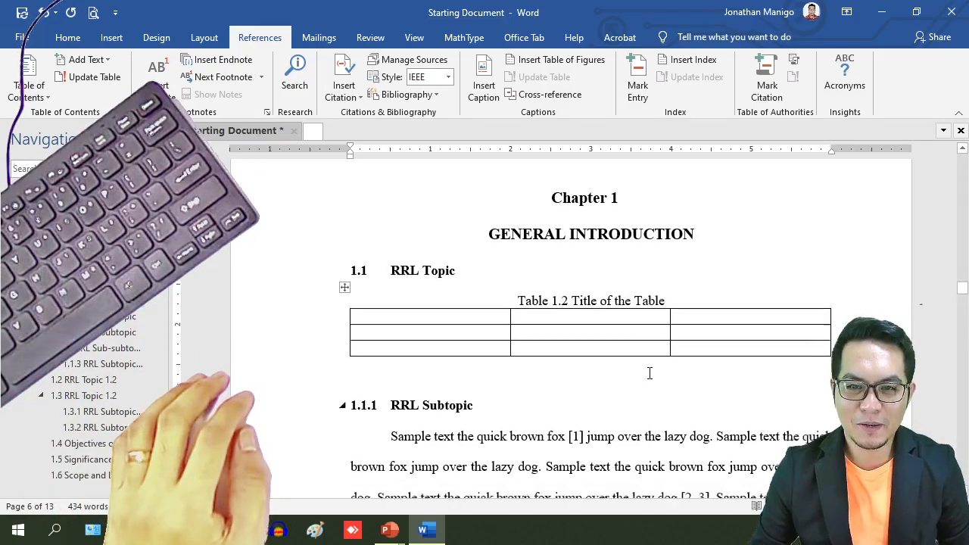
Step: Refresh the table caption numbers via Print Preview, then return to the document
click(92, 13)
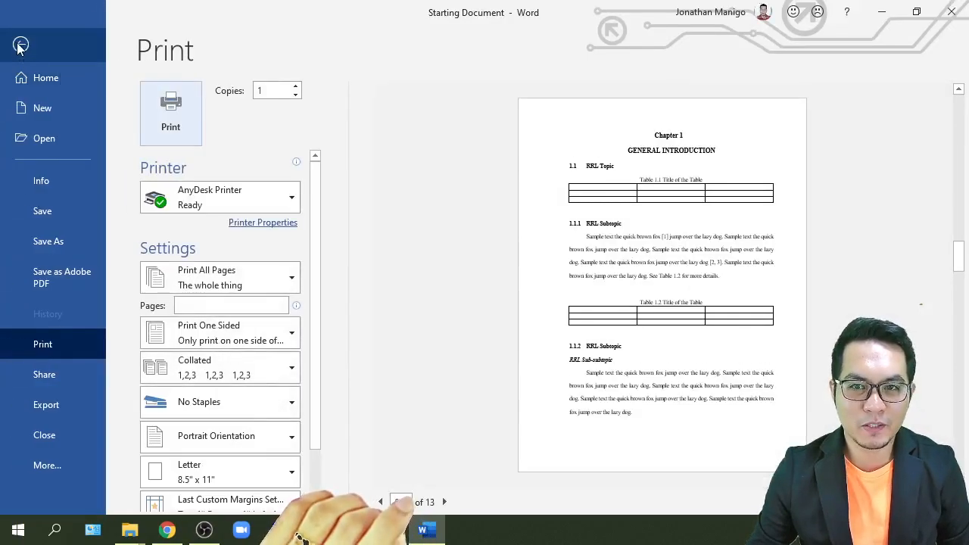
click(21, 45)
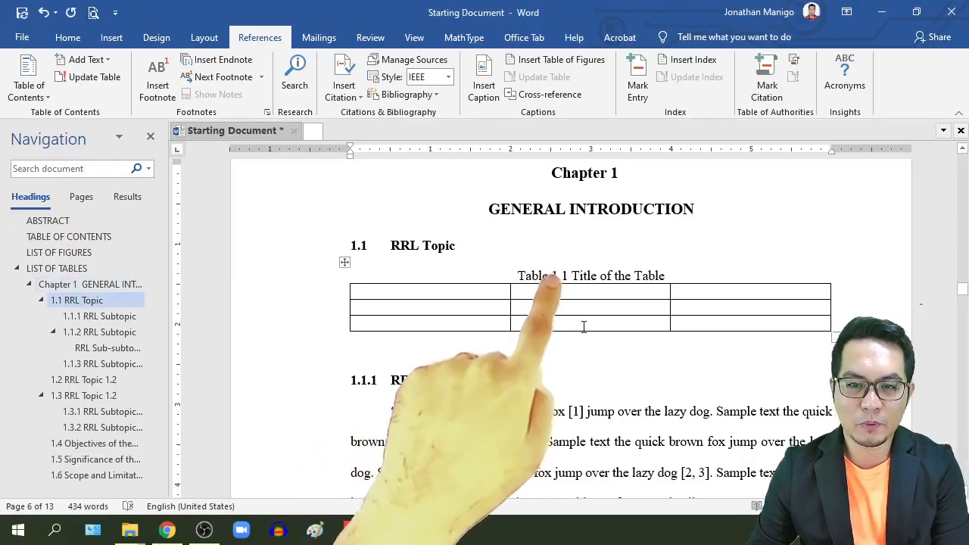
scroll(582, 326, down, 5)
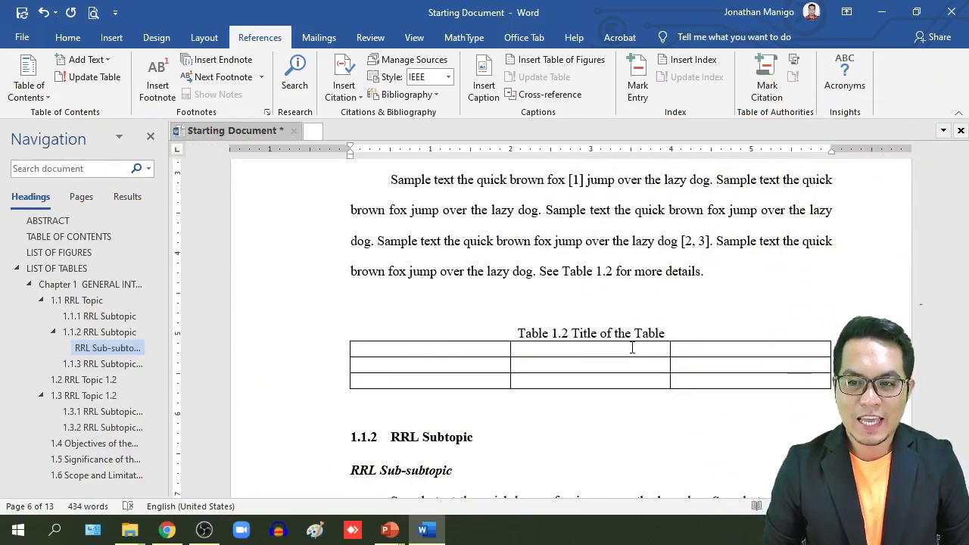
Step: Add an unindented empty paragraph after the RRL Sub-subtopic text under heading 1.1.2
scroll(558, 298, down, 5)
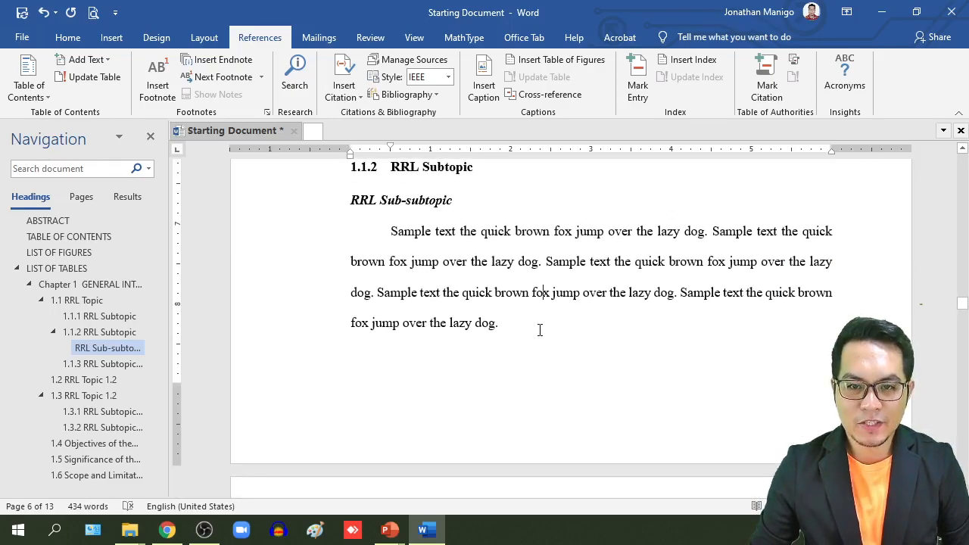
key(Return)
key(BackSpace)
scroll(546, 339, up, 5)
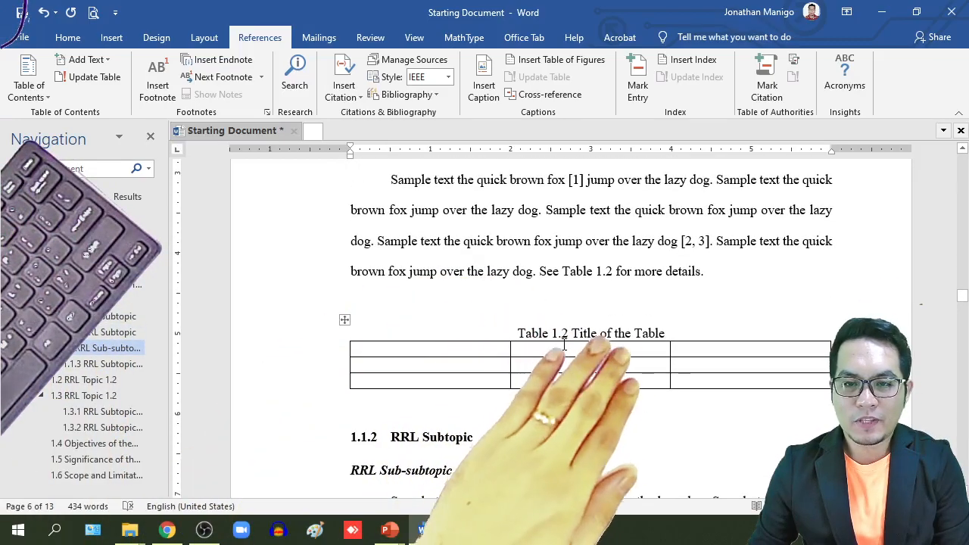
click(567, 335)
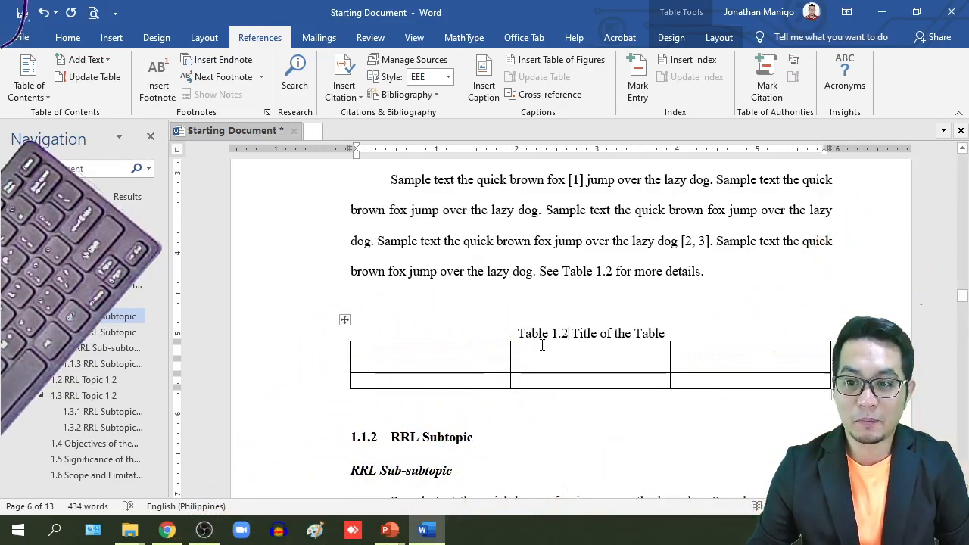
scroll(522, 381, down, 10)
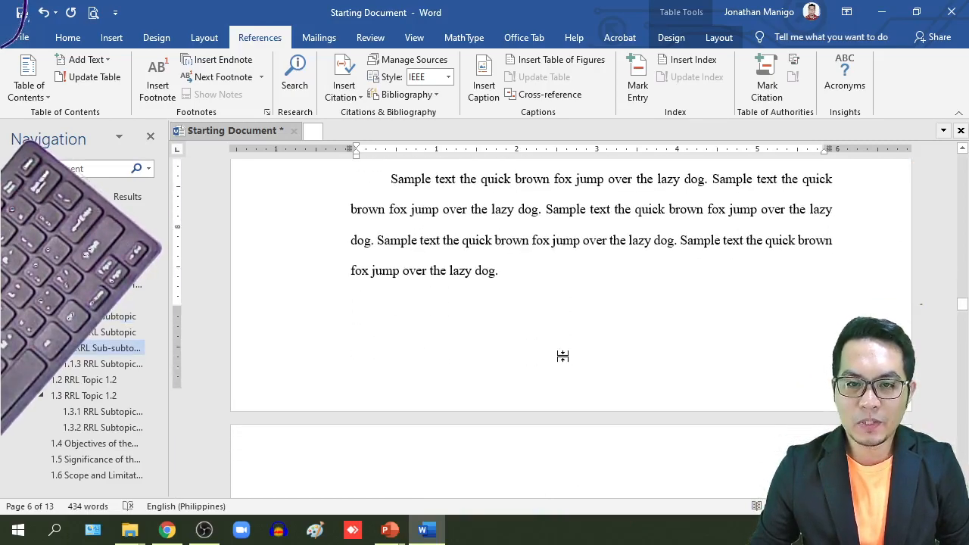
scroll(563, 356, up, 10)
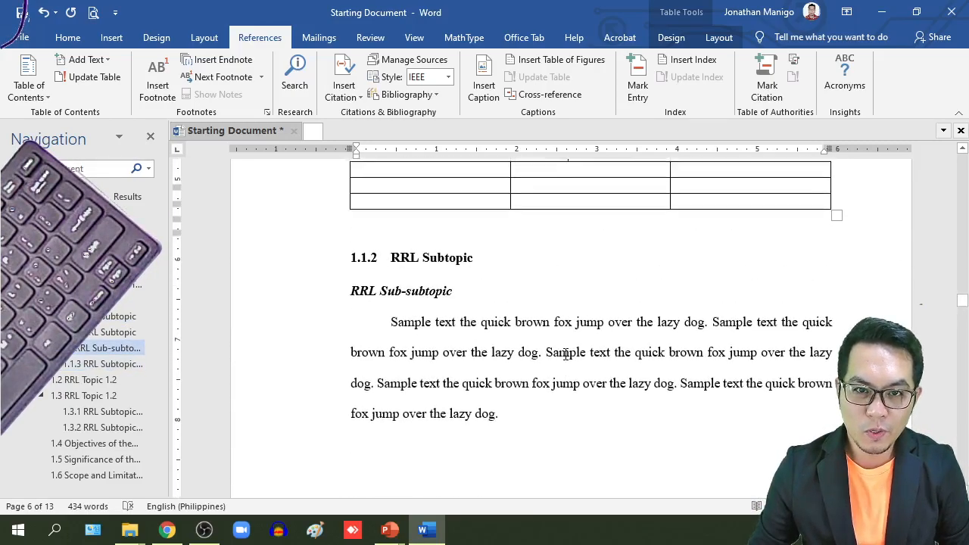
scroll(530, 356, down, 3)
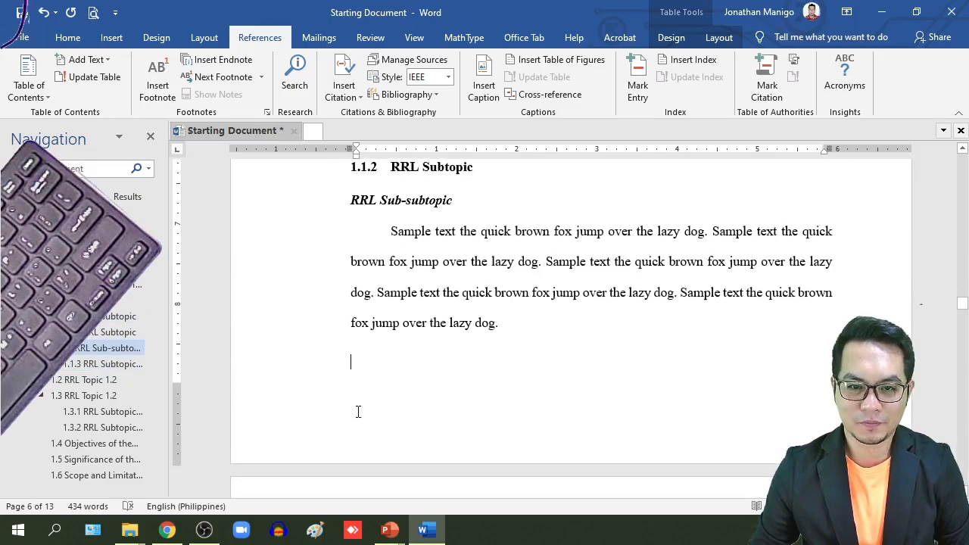
Step: Insert a one-row, two-column table below the RRL Sub-subtopic paragraph
click(112, 38)
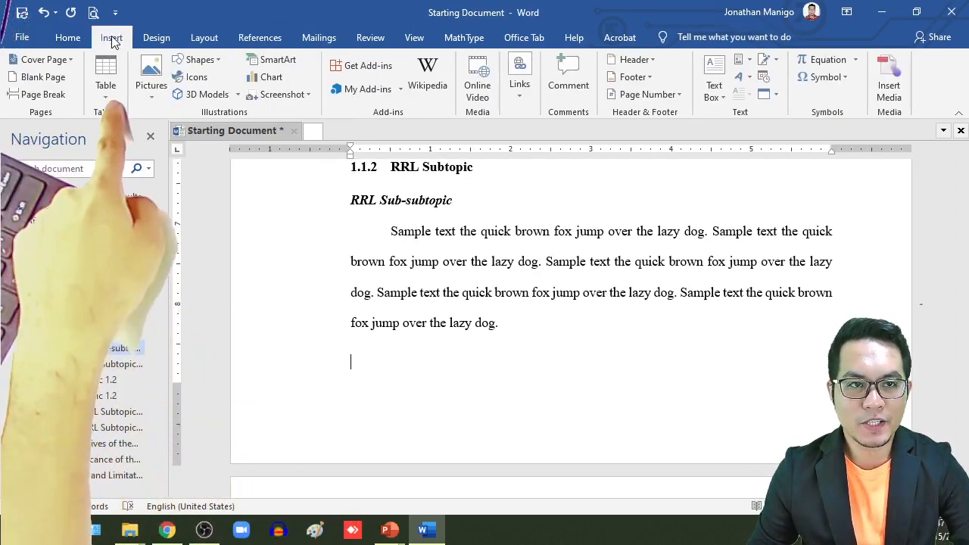
click(107, 89)
click(116, 134)
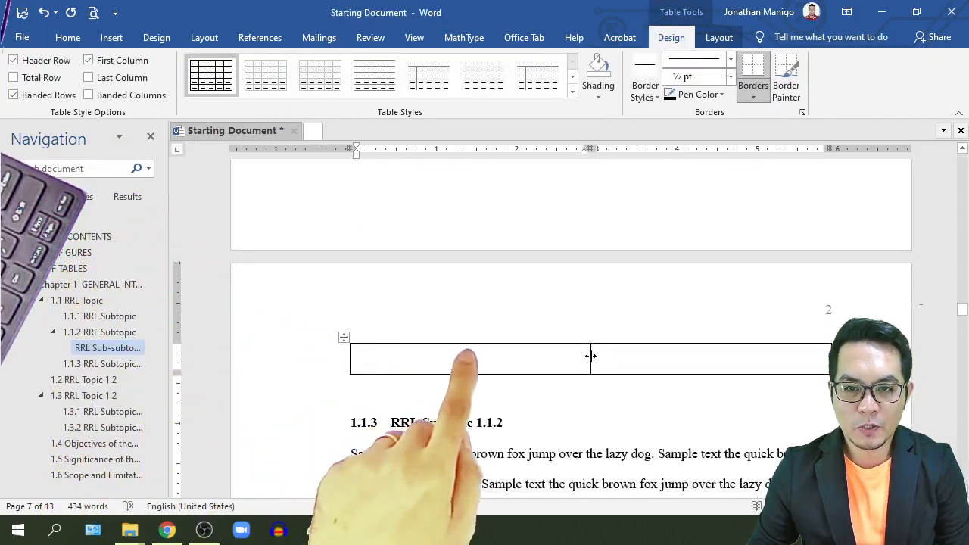
scroll(731, 348, down, 2)
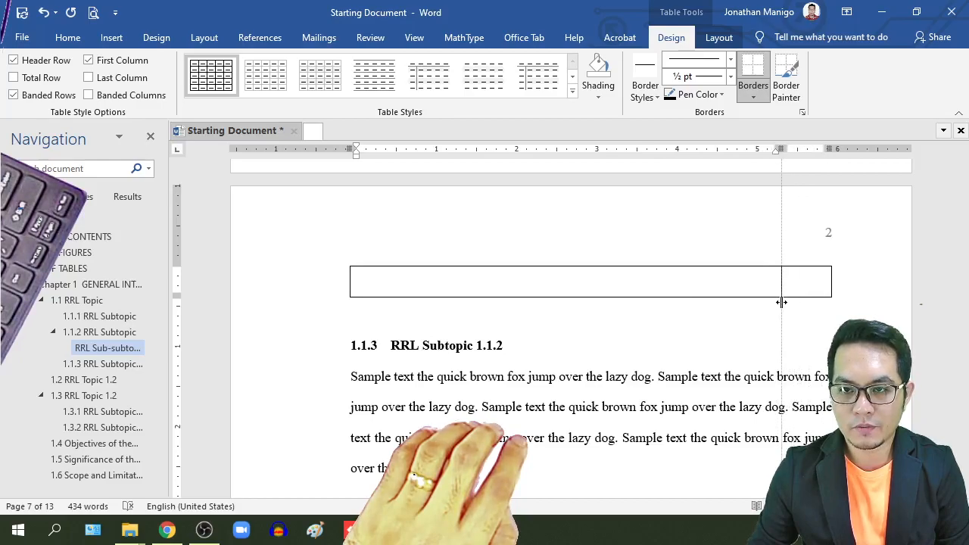
Step: Set the table row and the empty line below it to 1.0 line spacing
drag(578, 292, 738, 306)
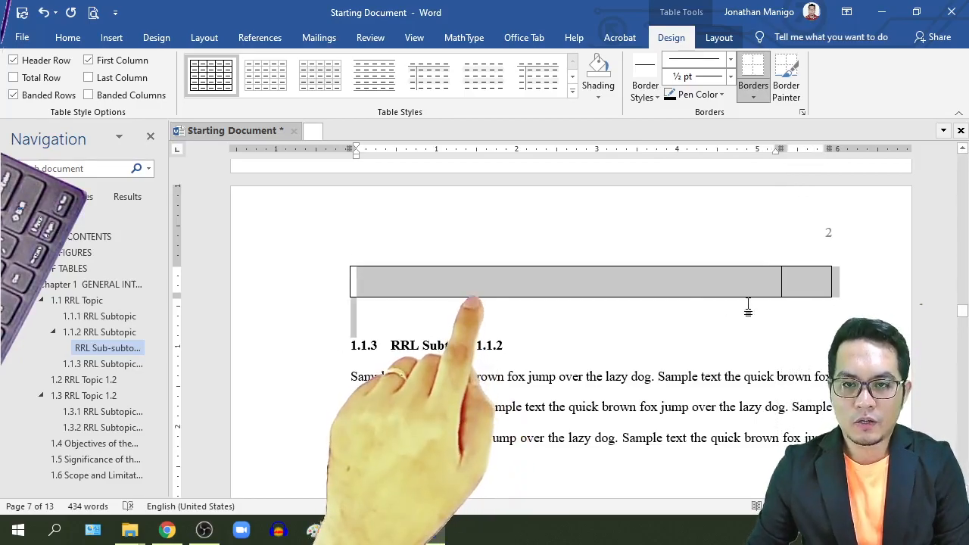
click(66, 38)
click(356, 96)
click(365, 109)
scroll(623, 326, up, 1)
scroll(622, 326, up, 3)
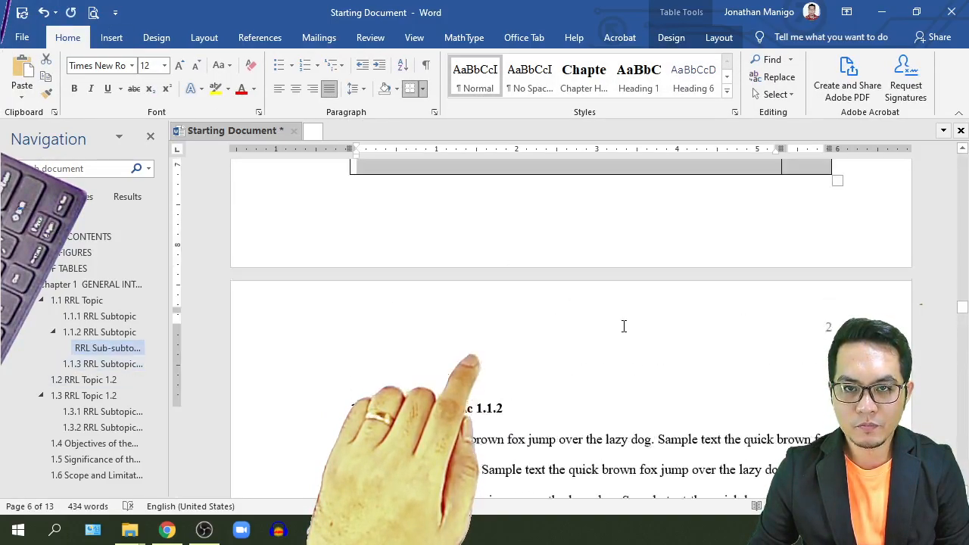
click(679, 304)
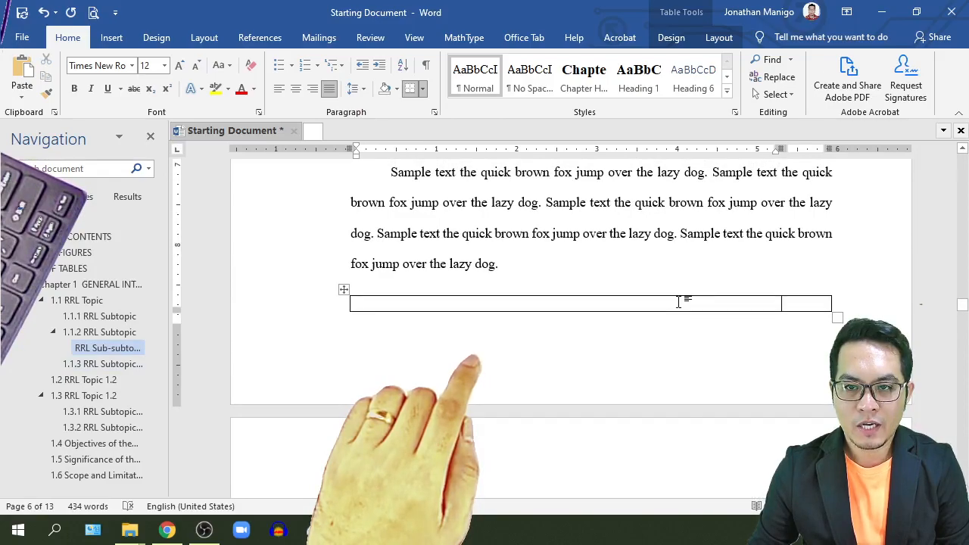
click(670, 38)
click(719, 38)
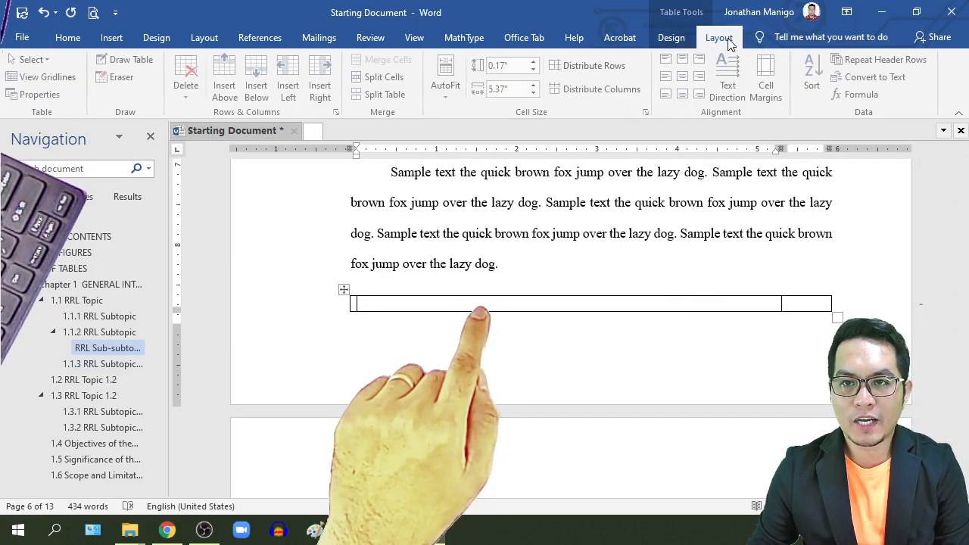
Step: Centre the wide left cell's content and align the narrow right cell's content centre-right
click(685, 78)
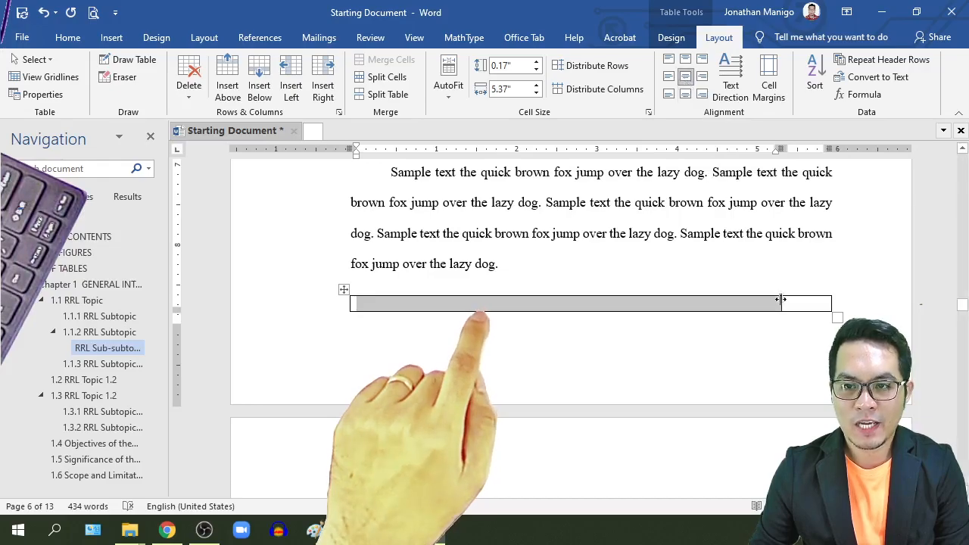
click(807, 305)
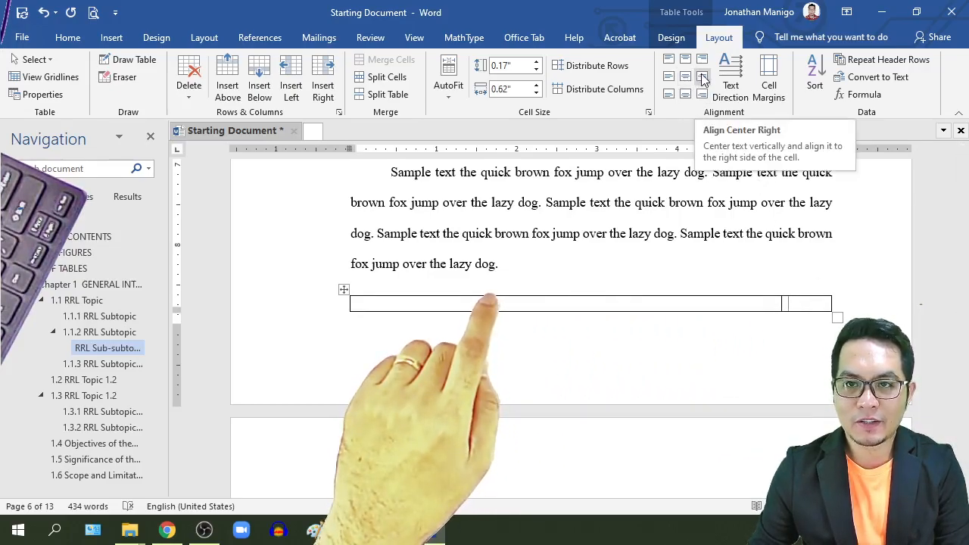
click(703, 79)
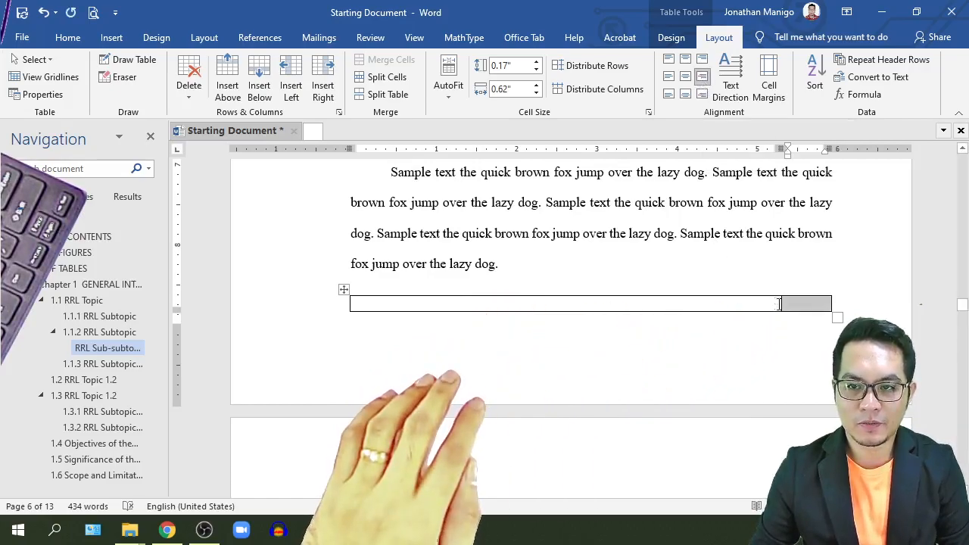
click(643, 301)
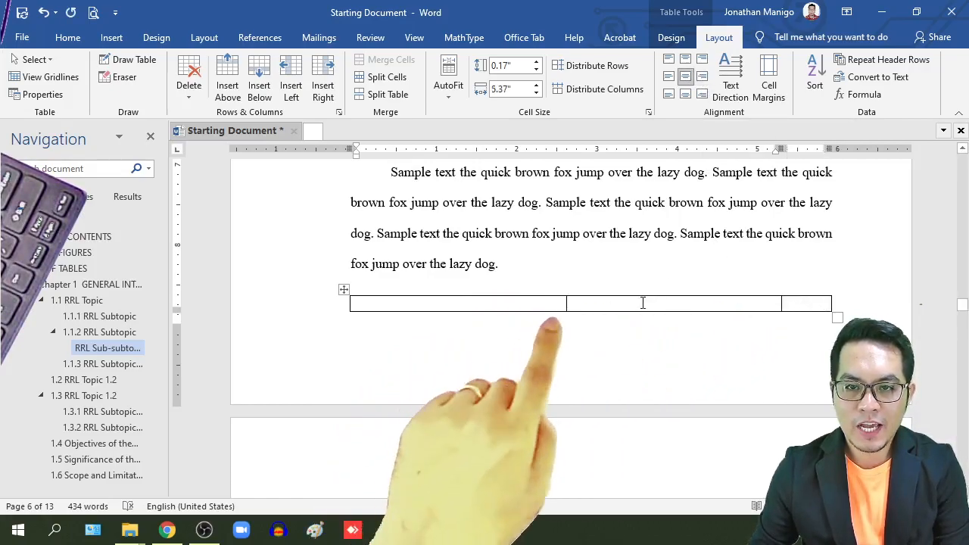
click(112, 38)
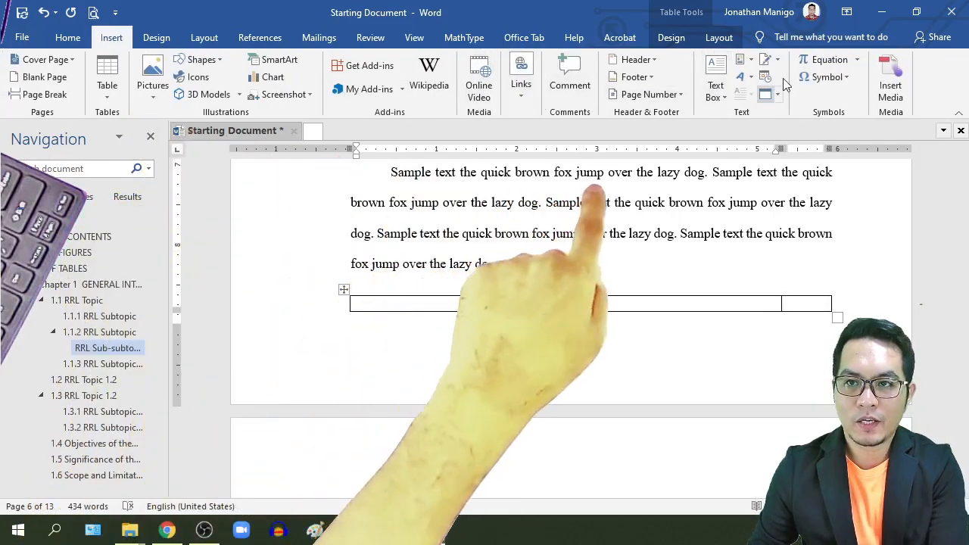
Step: Insert the built-in Binomial Theorem equation into the table's wide left cell
click(857, 59)
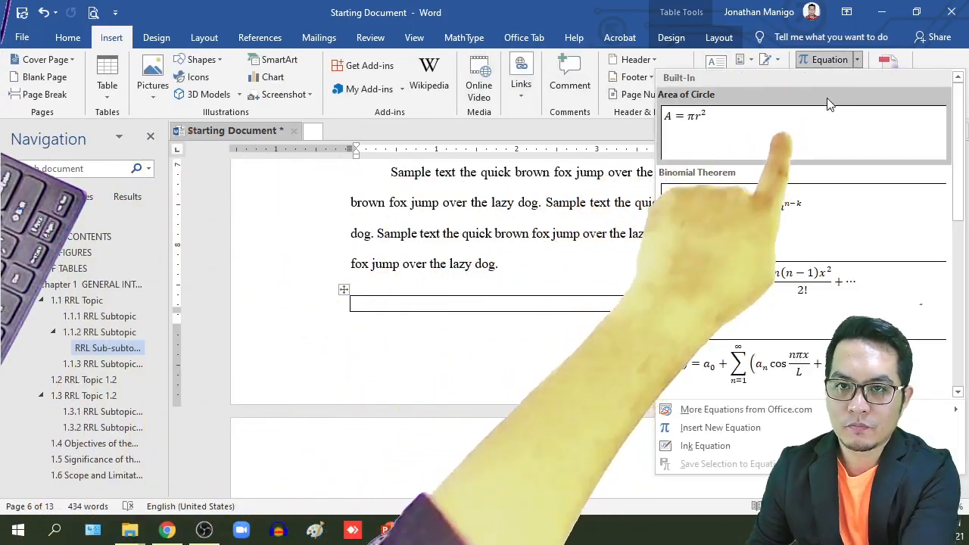
click(757, 218)
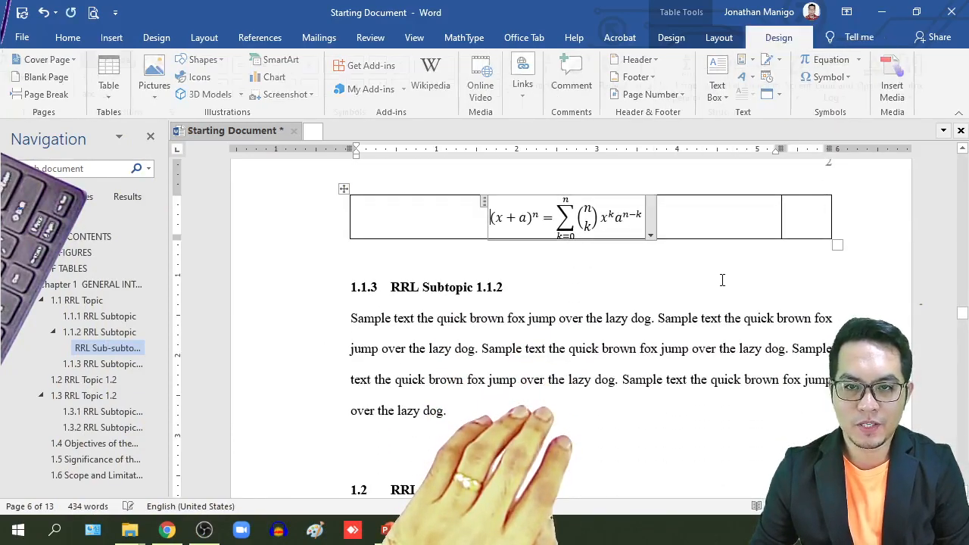
click(723, 264)
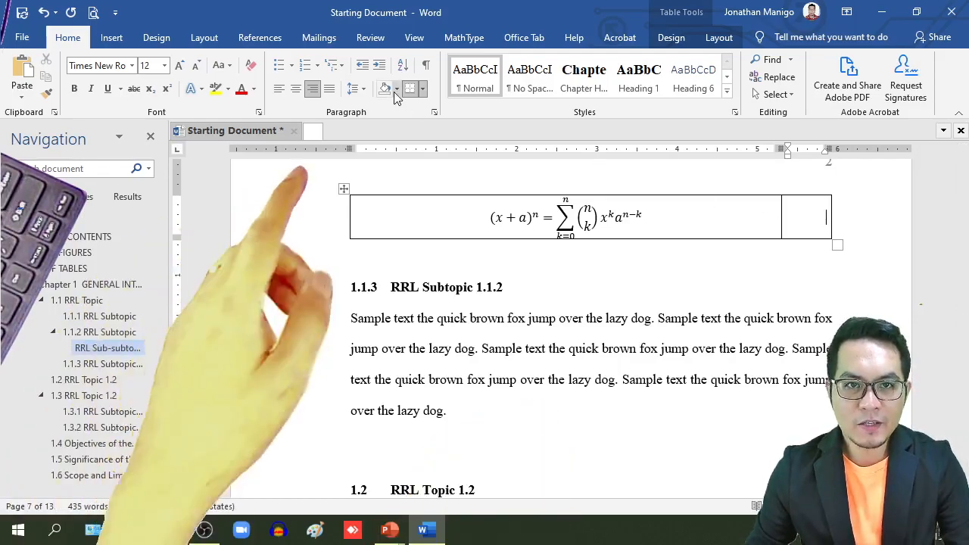
Step: Add an Equation caption above the table with the label excluded and 1, 2, 3 numbering
click(261, 38)
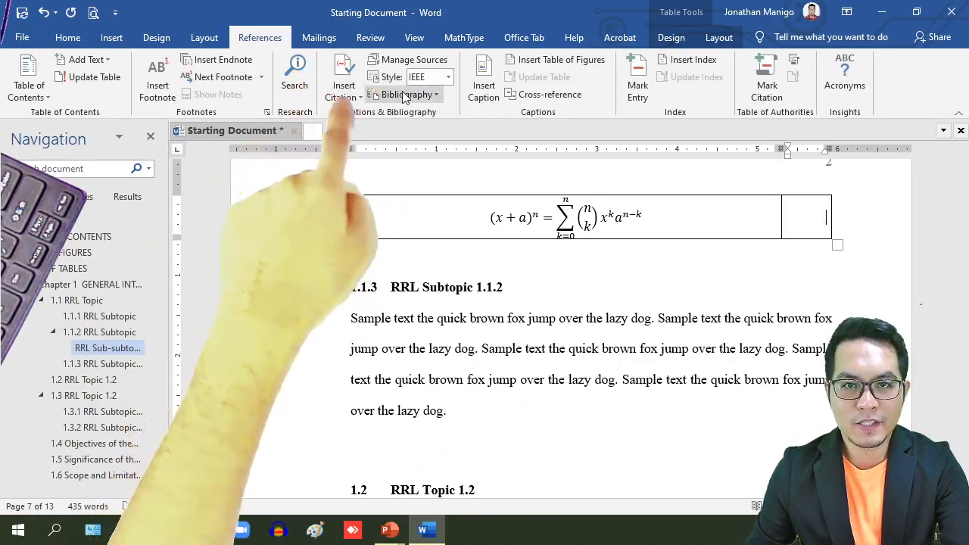
click(482, 84)
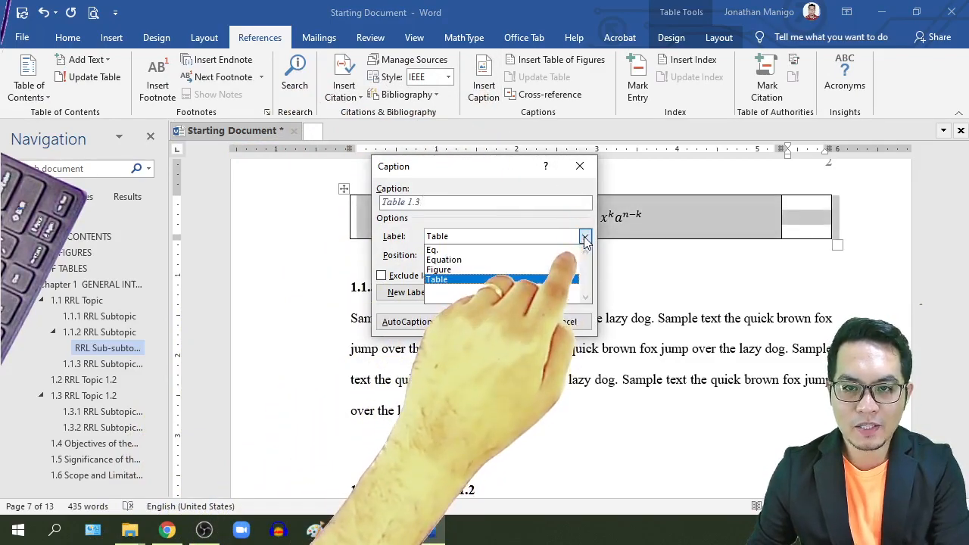
click(585, 236)
click(504, 259)
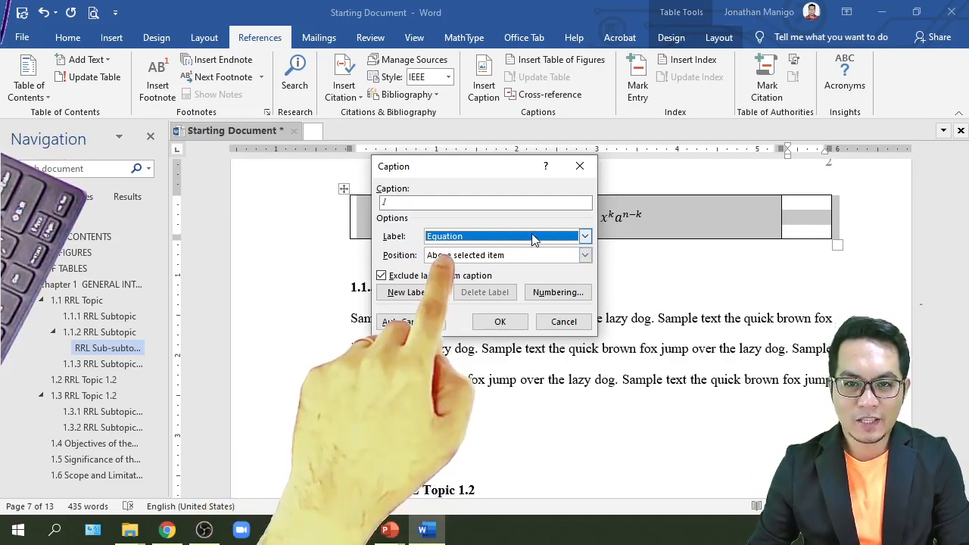
click(484, 236)
click(478, 251)
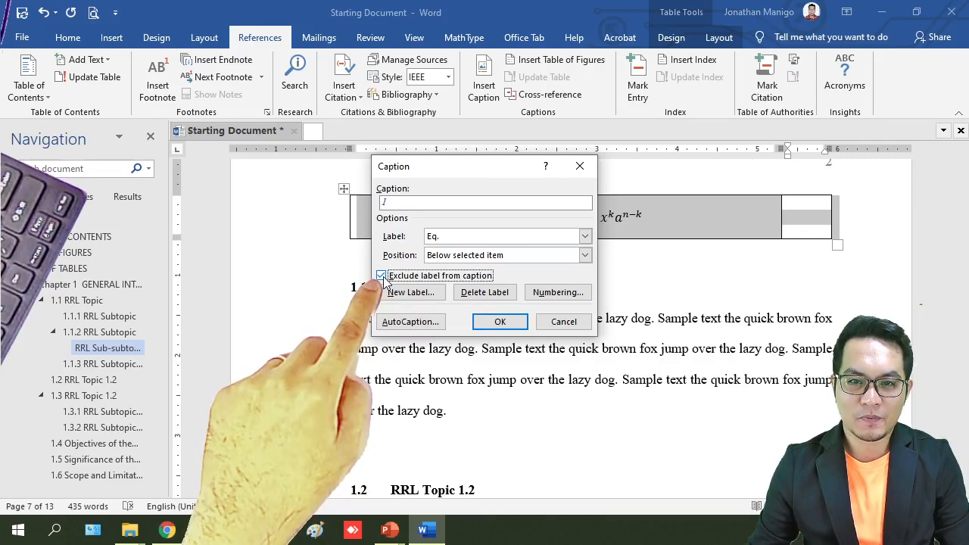
click(542, 294)
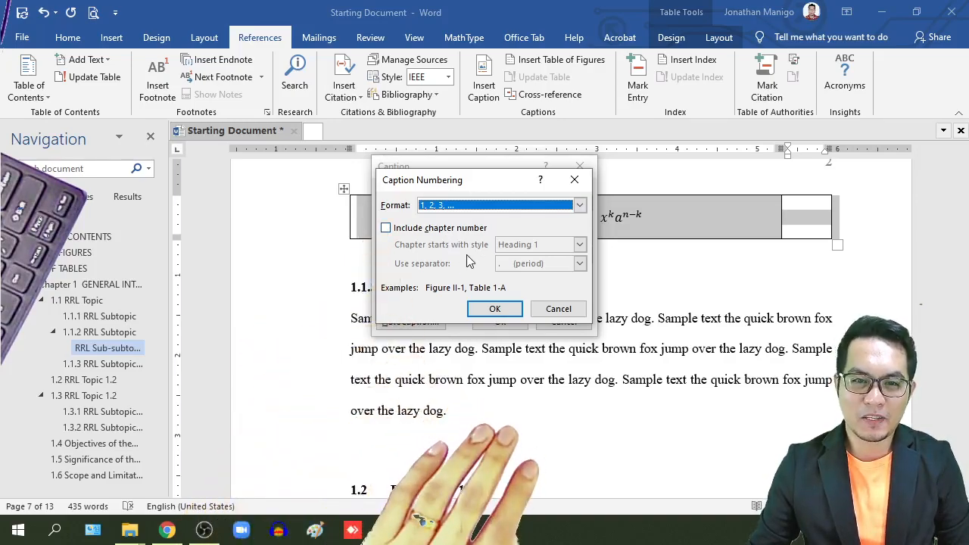
click(495, 311)
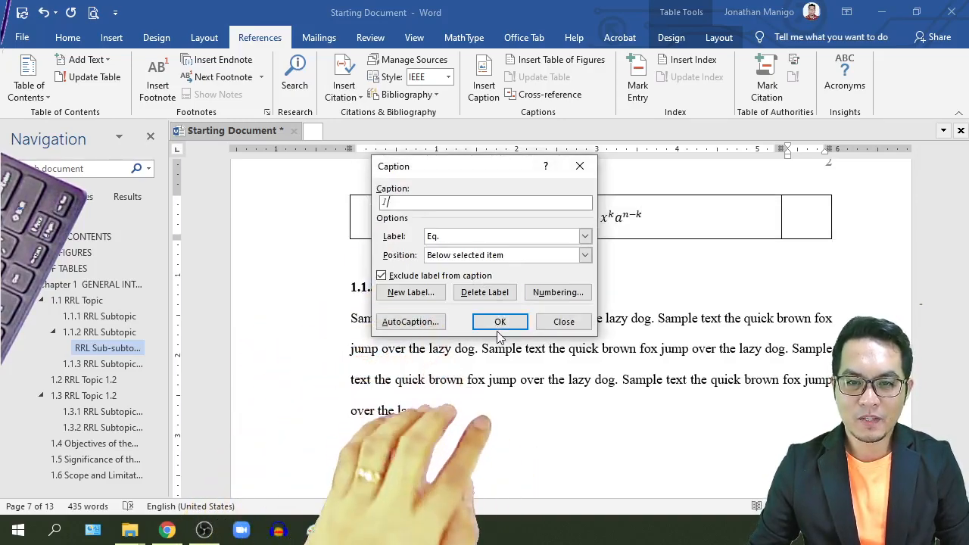
click(495, 236)
click(476, 260)
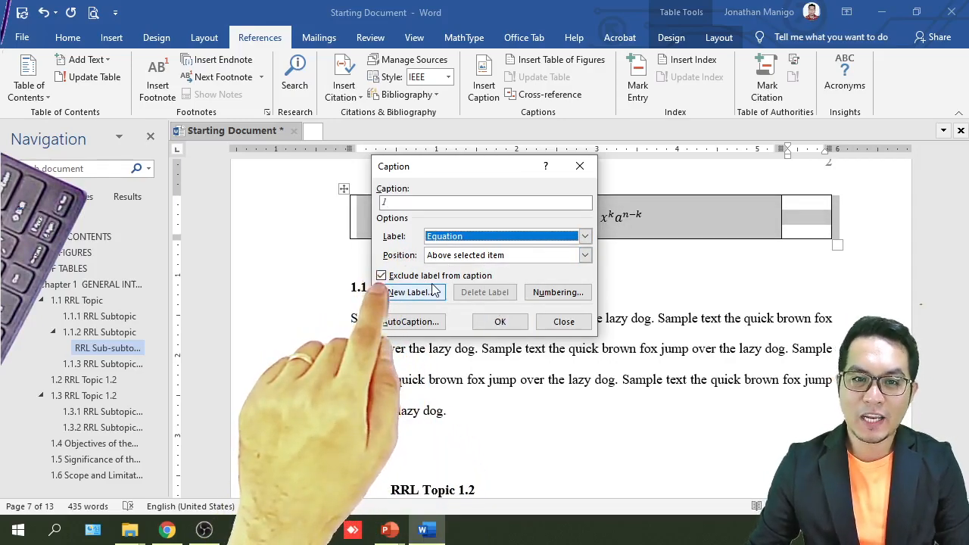
click(499, 324)
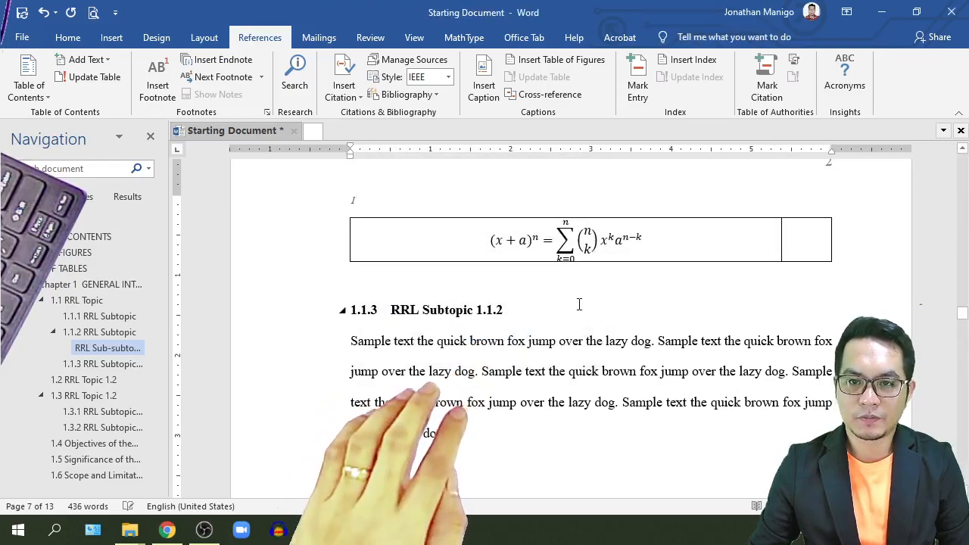
Step: Move the caption number into the right cell and wrap it in parentheses as (1)
click(329, 197)
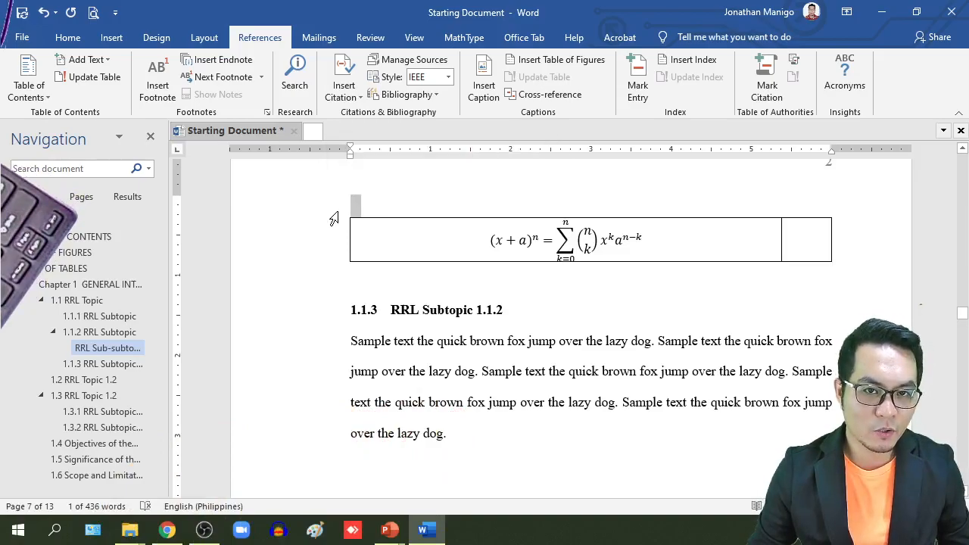
click(809, 241)
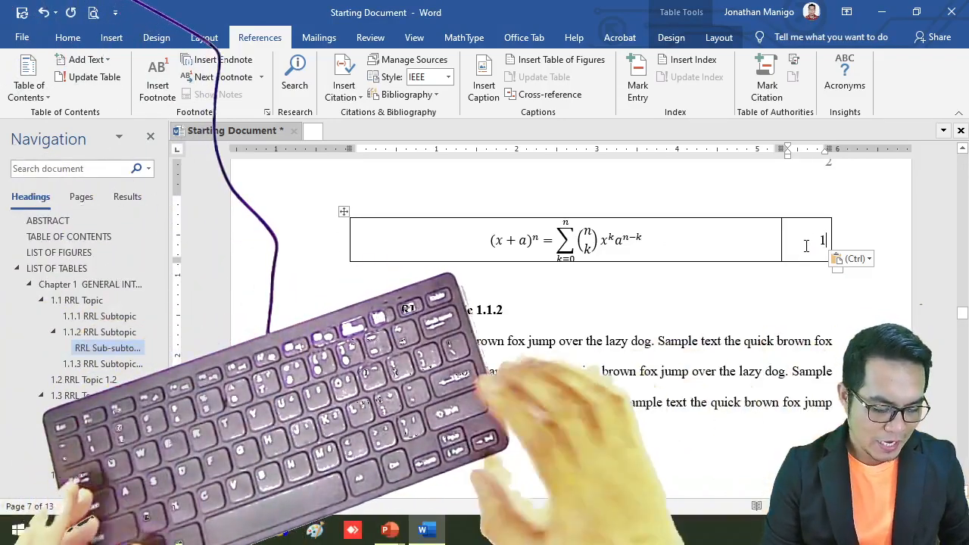
text())
key(Home)
text(()
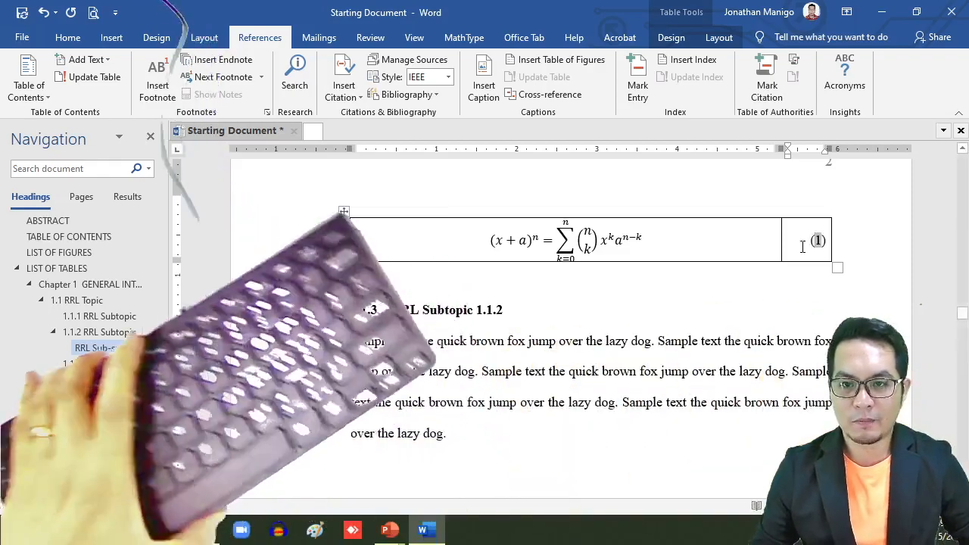
click(343, 212)
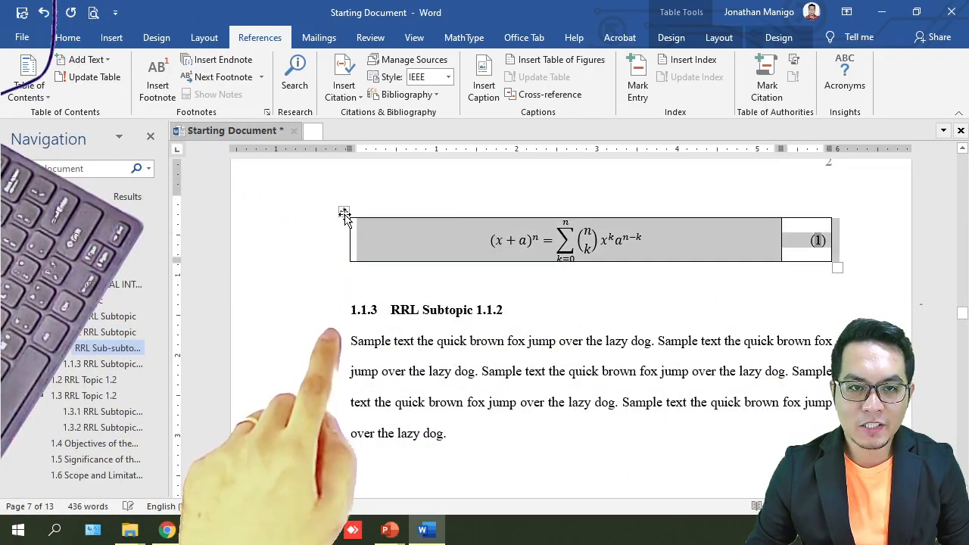
Step: Apply No Border to the equation table so it shows no gridlines
click(715, 38)
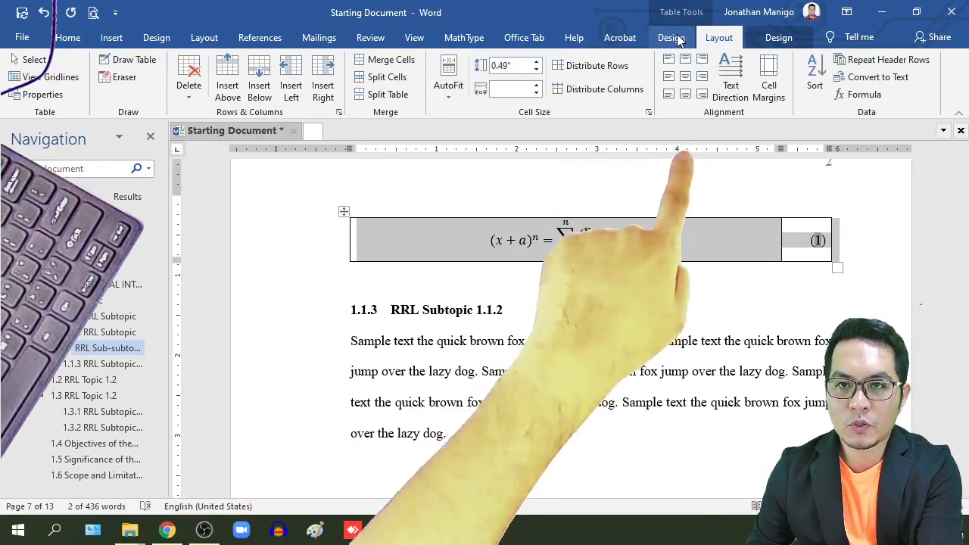
click(670, 37)
click(753, 97)
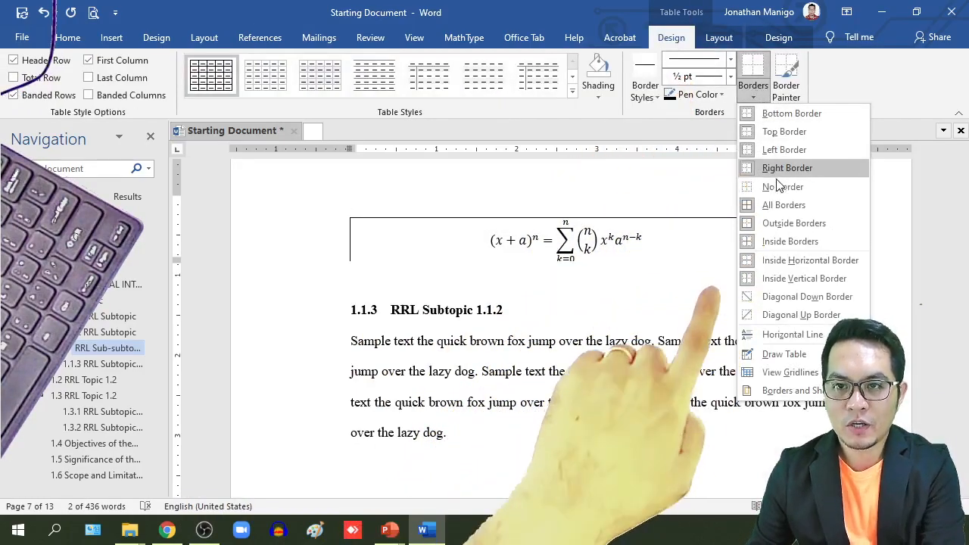
click(780, 188)
click(664, 343)
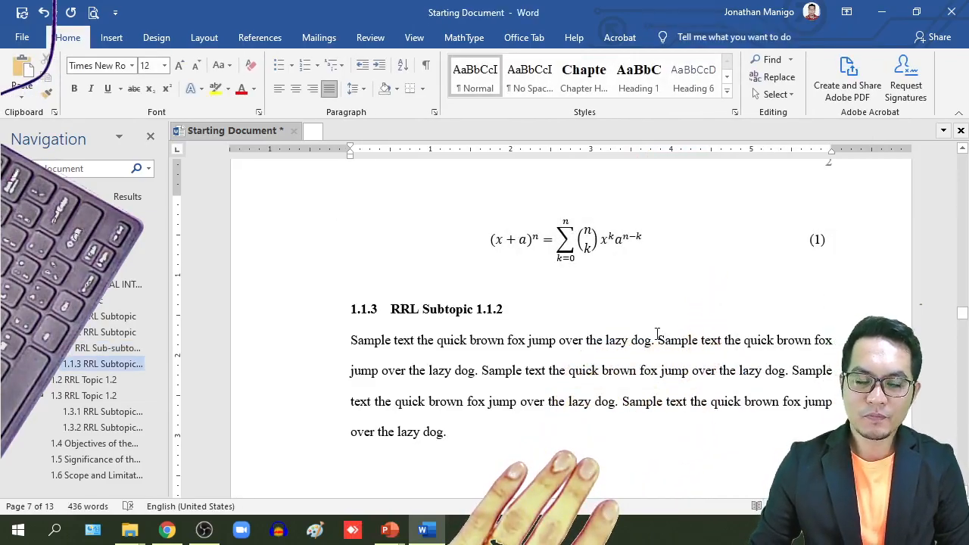
scroll(658, 344, up, 3)
scroll(679, 366, down, 1)
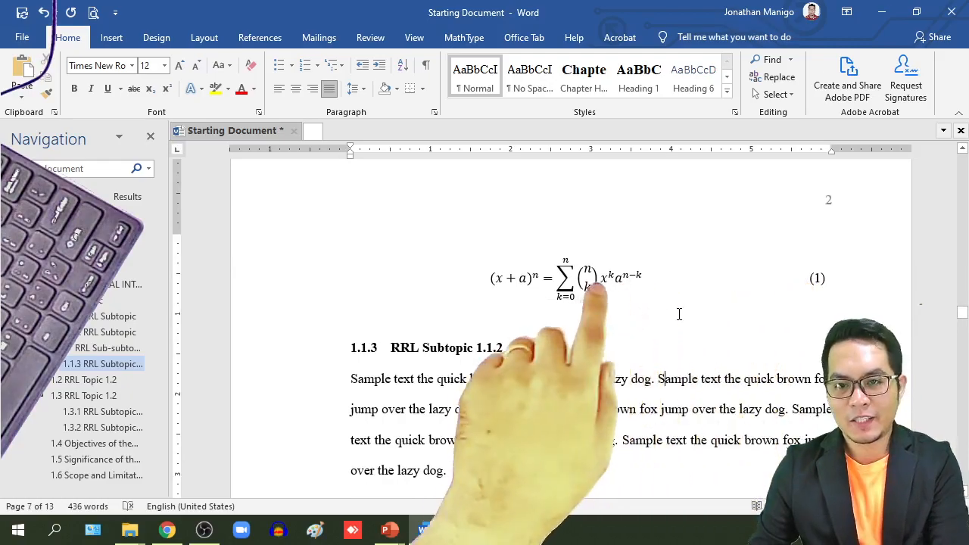
scroll(679, 314, down, 1)
scroll(679, 313, down, 1)
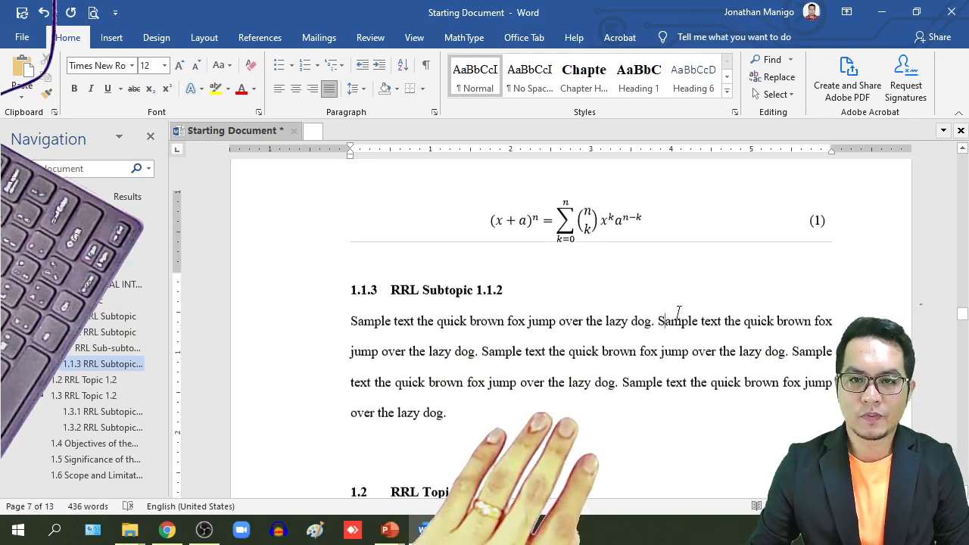
scroll(679, 314, up, 4)
scroll(678, 314, down, 2)
scroll(674, 312, up, 1)
scroll(674, 312, down, 3)
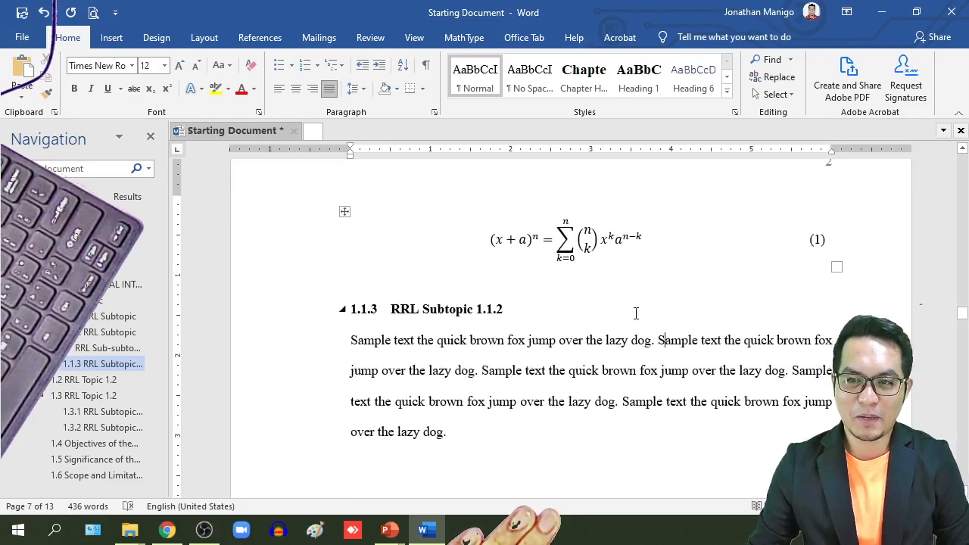
click(344, 214)
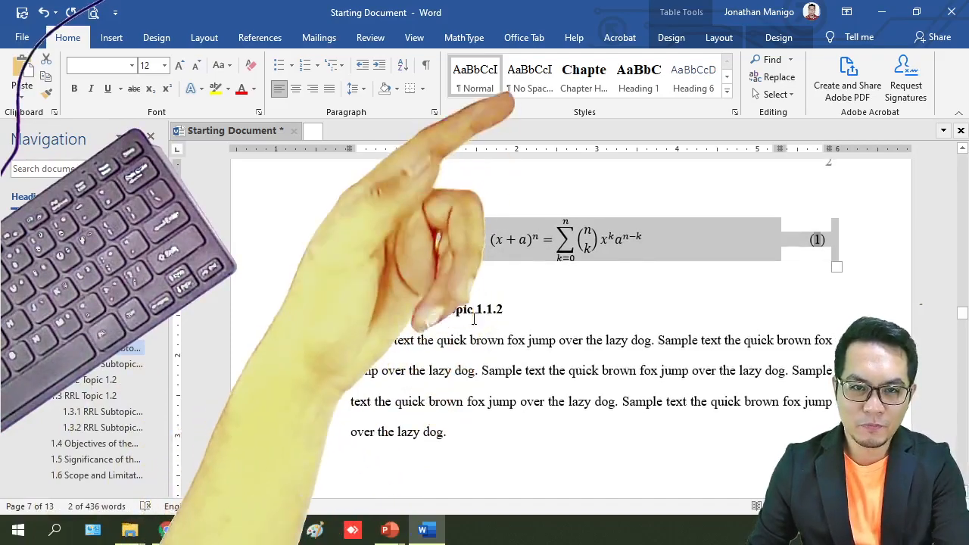
Step: Paste a copy of equation (1) on its own line before the second 'Sample' sentence
scroll(471, 313, up, 5)
scroll(471, 324, down, 2)
scroll(473, 324, down, 3)
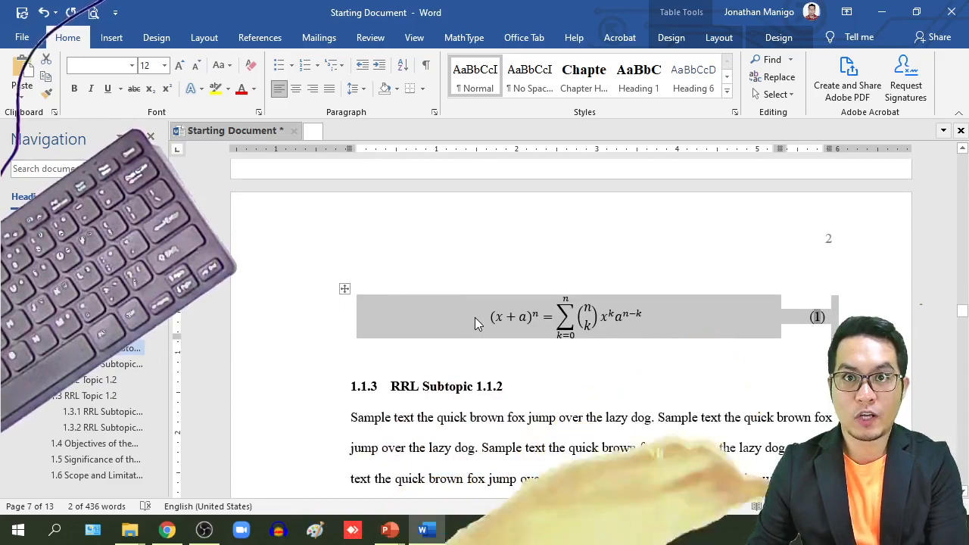
scroll(475, 317, up, 10)
scroll(476, 317, up, 4)
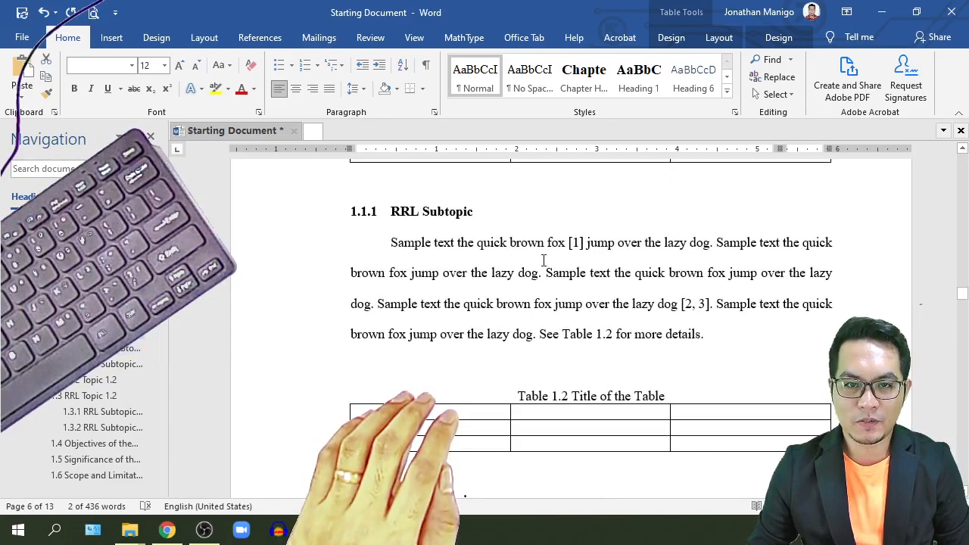
click(543, 277)
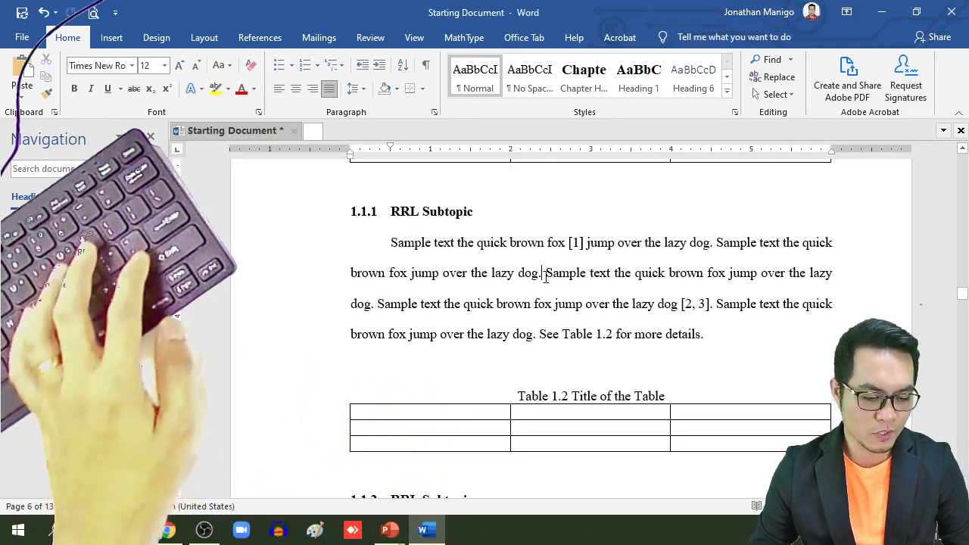
key(Return)
key(Return)
key(Up)
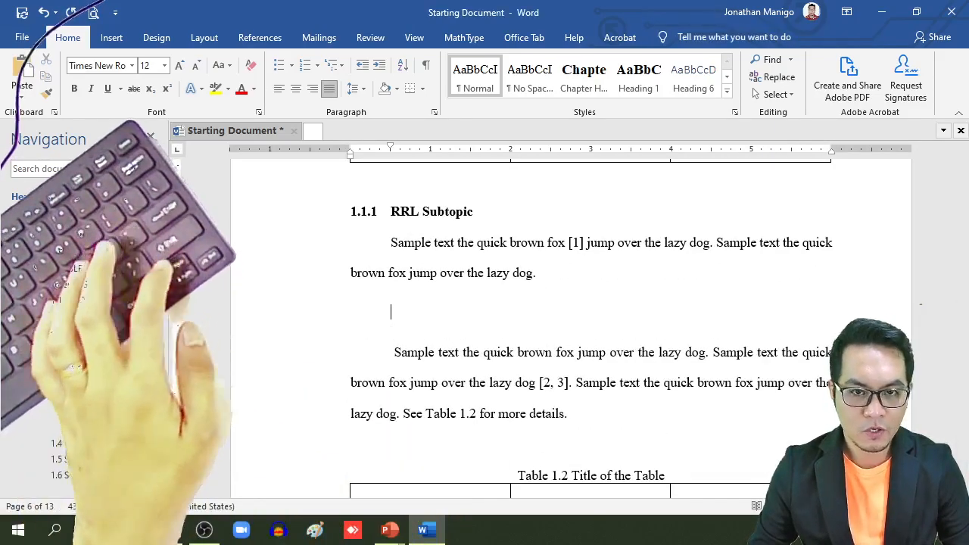
key(BackSpace)
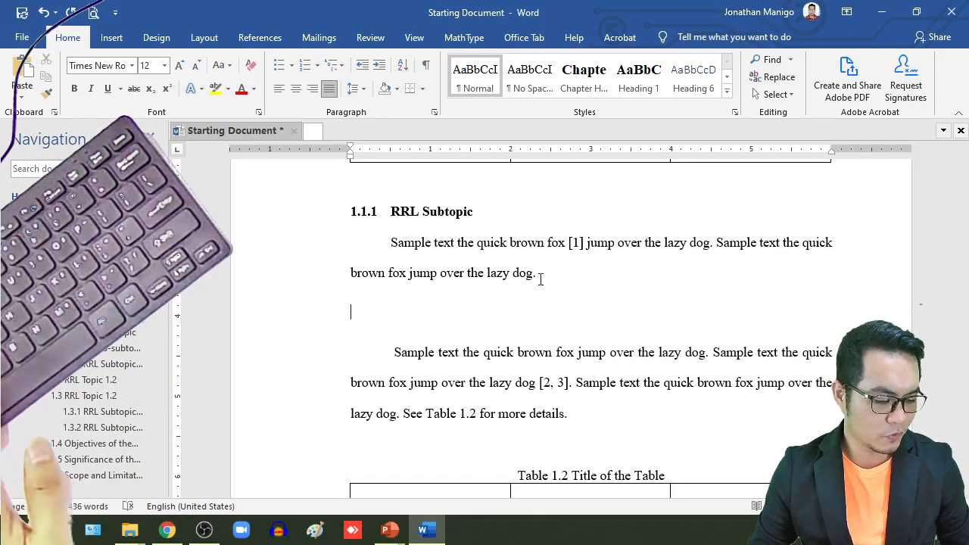
key(ctrl+v)
scroll(636, 288, down, 1)
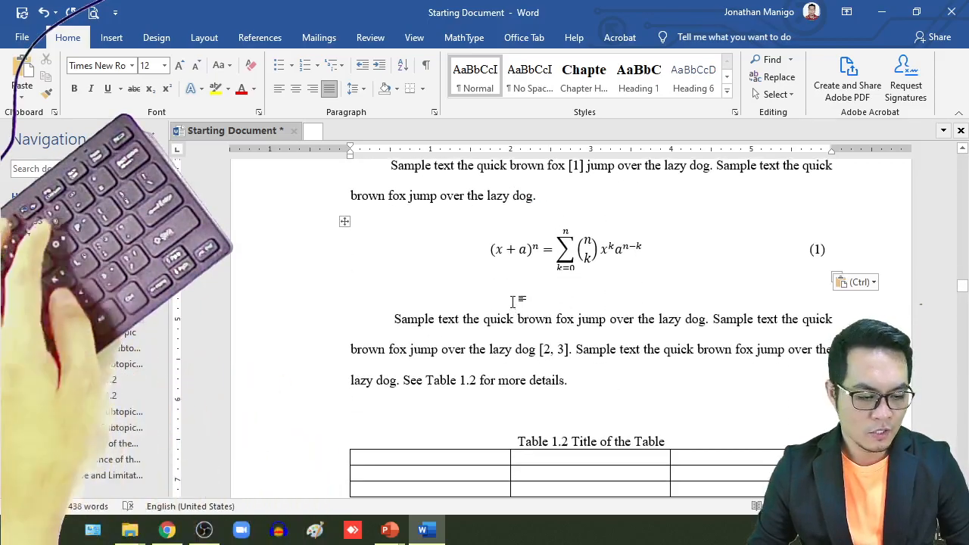
key(Delete)
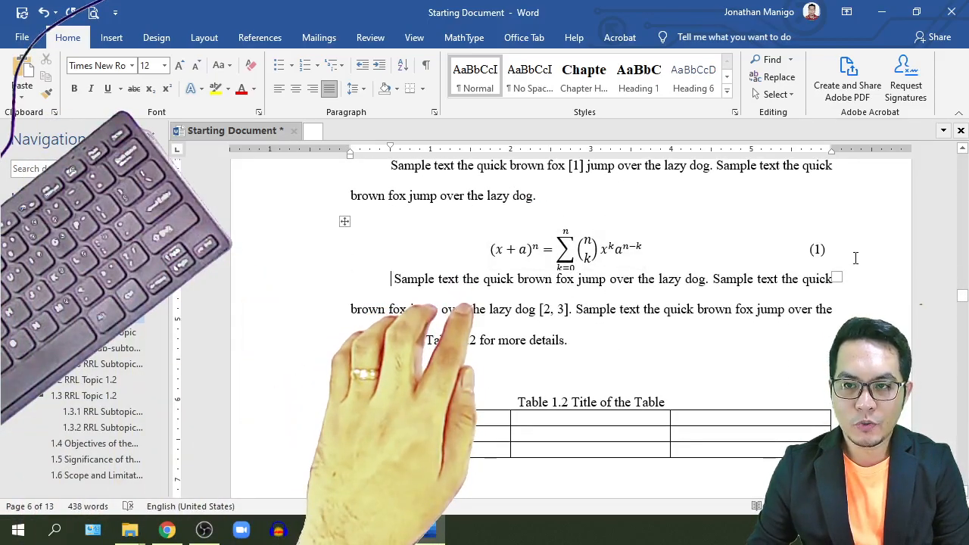
Step: Drag the equation row's bottom border down to add extra space below it
click(856, 257)
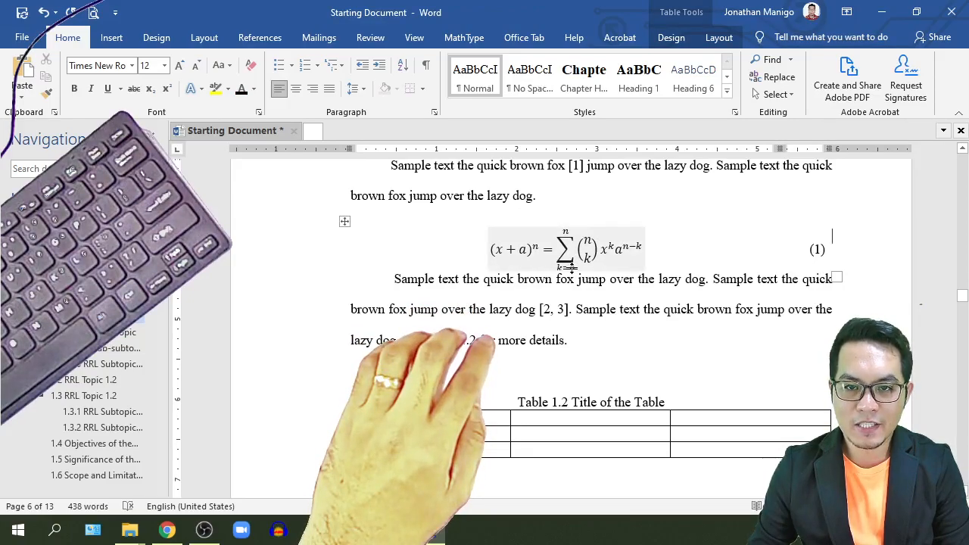
drag(571, 269, 571, 276)
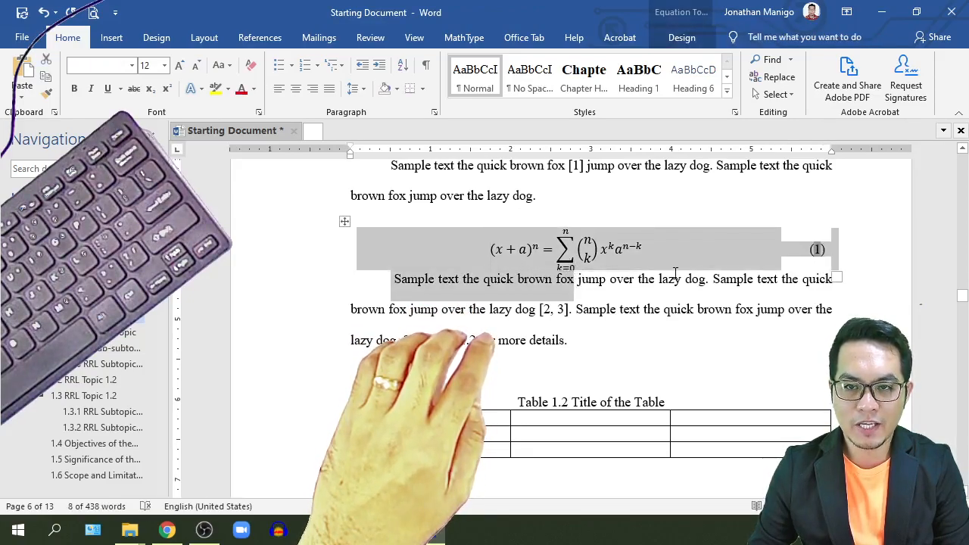
drag(676, 269, 671, 307)
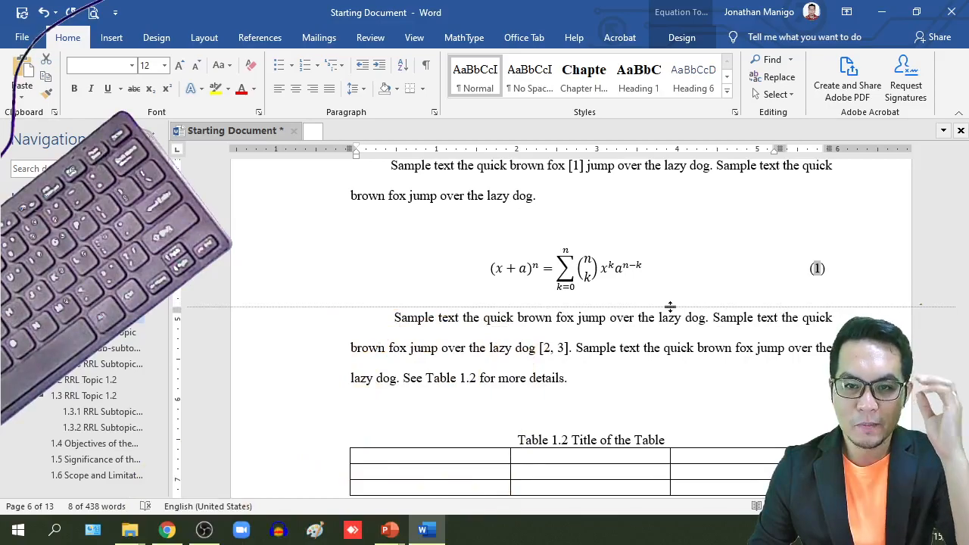
mouse_move(670, 306)
mouse_down()
mouse_move(675, 275)
mouse_move(668, 386)
mouse_move(662, 298)
mouse_move(662, 307)
mouse_up()
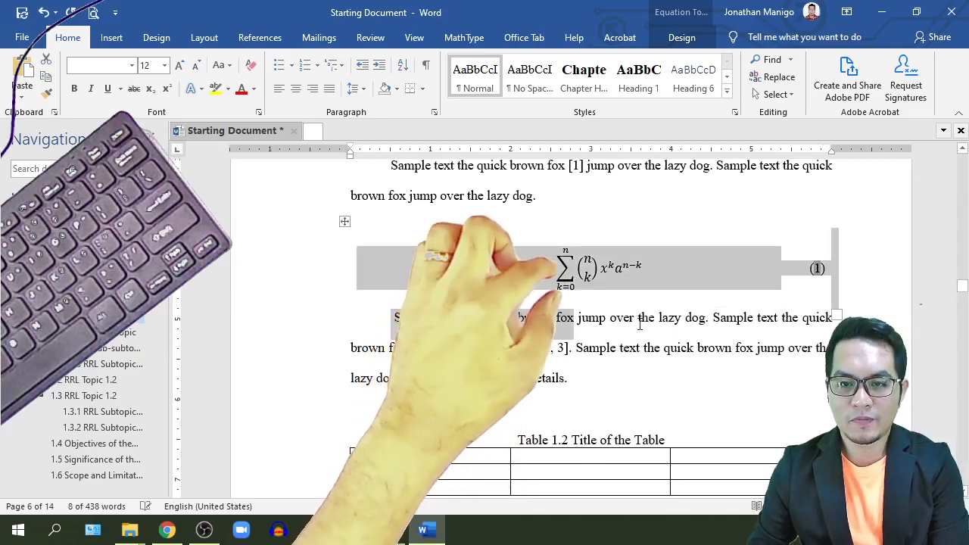
click(628, 326)
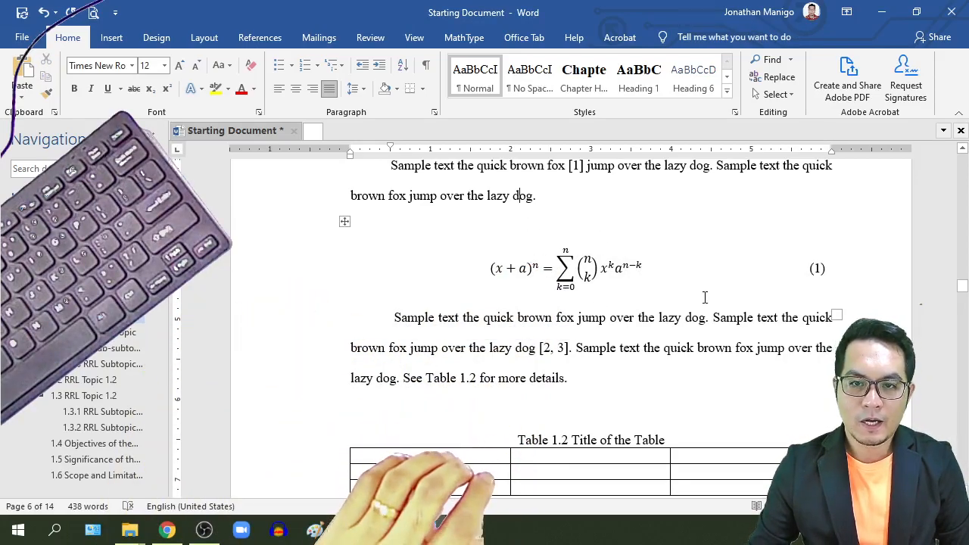
Step: Leave print preview so the later equation renumbers to (2), then place the cursor after 'lazy dog.' above it
scroll(704, 298, down, 10)
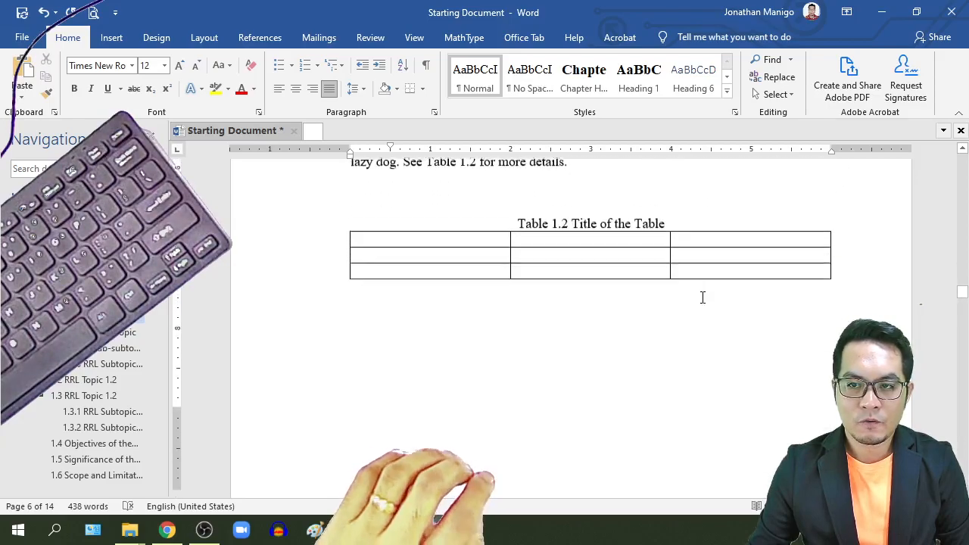
scroll(702, 298, down, 1)
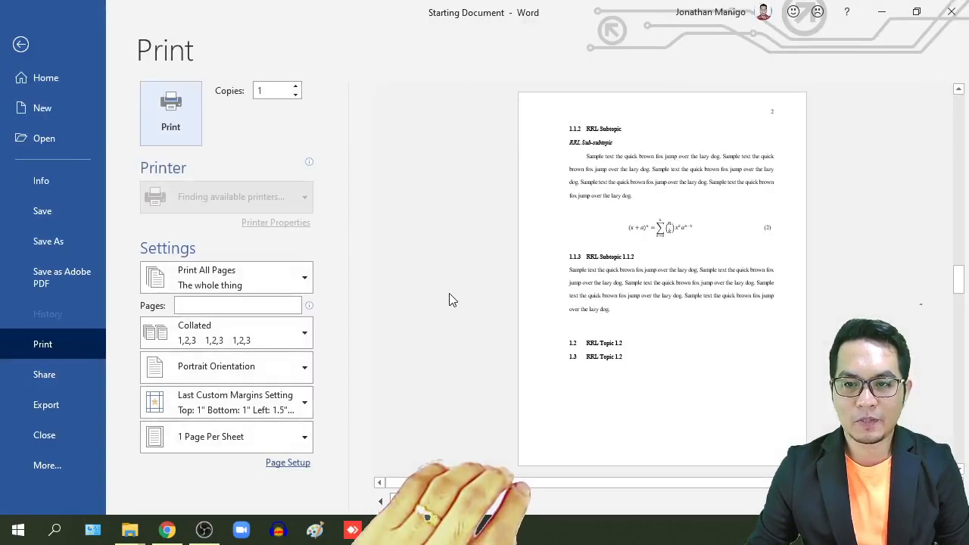
click(22, 45)
scroll(653, 280, up, 9)
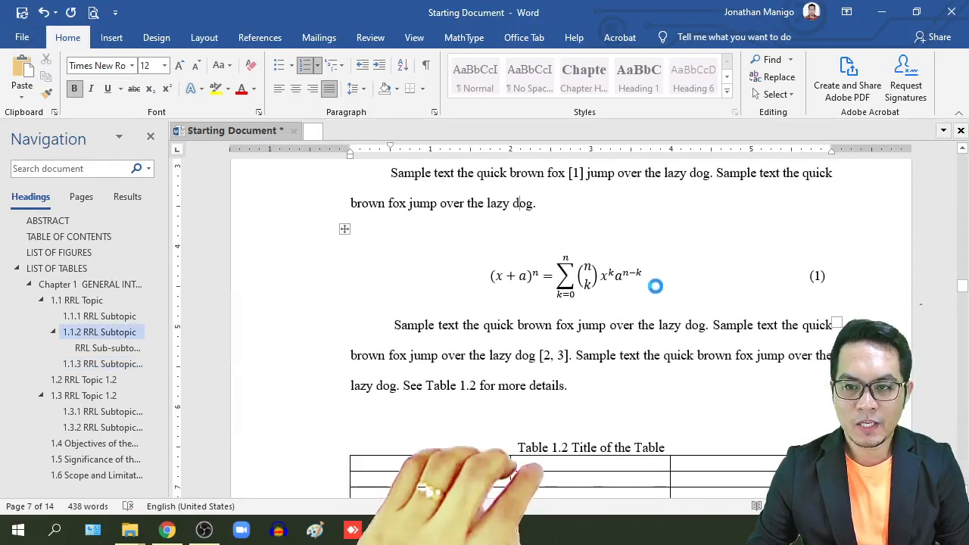
scroll(688, 288, down, 6)
scroll(689, 305, down, 5)
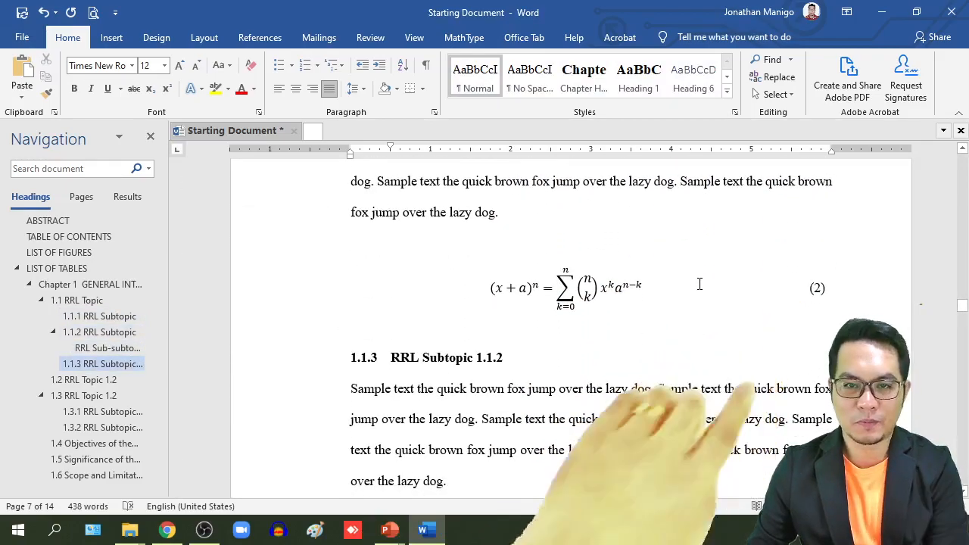
click(525, 208)
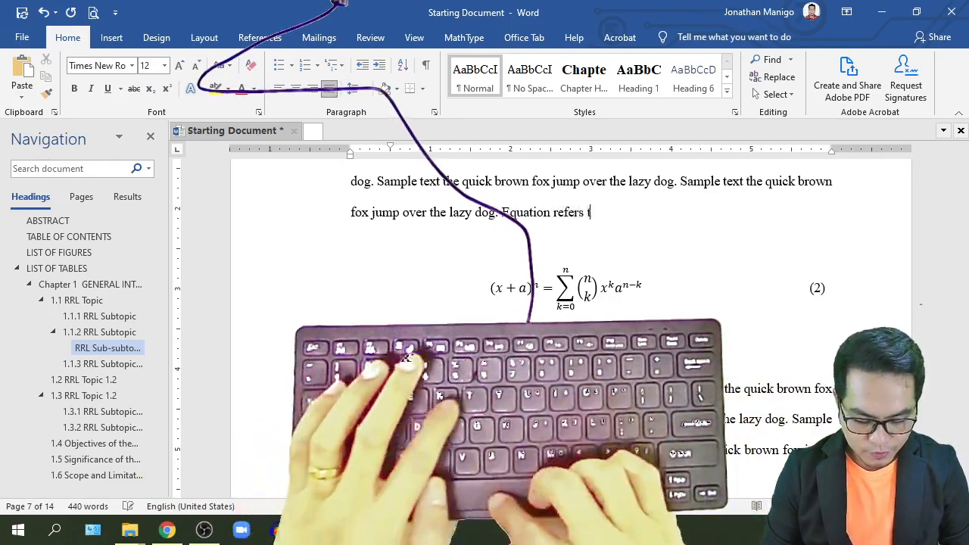
Step: Finish the sentence with the placeholder text 'to jfhdkfljkfdg.' ending in a period
text(to jfhdkfljkfdg,)
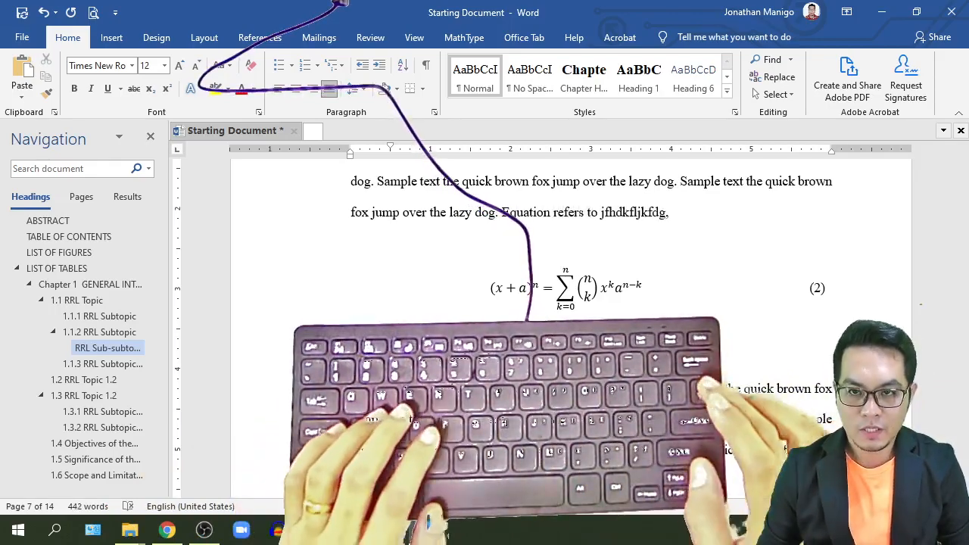
key(BackSpace)
text(.)
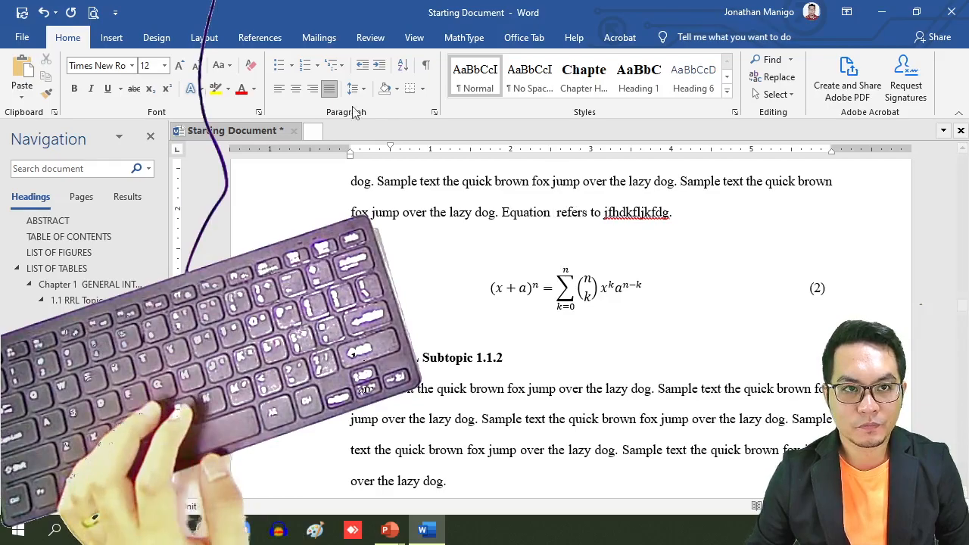
Step: Insert a cross-reference to equation (2) showing only label and number, followed by a closing parenthesis
click(260, 37)
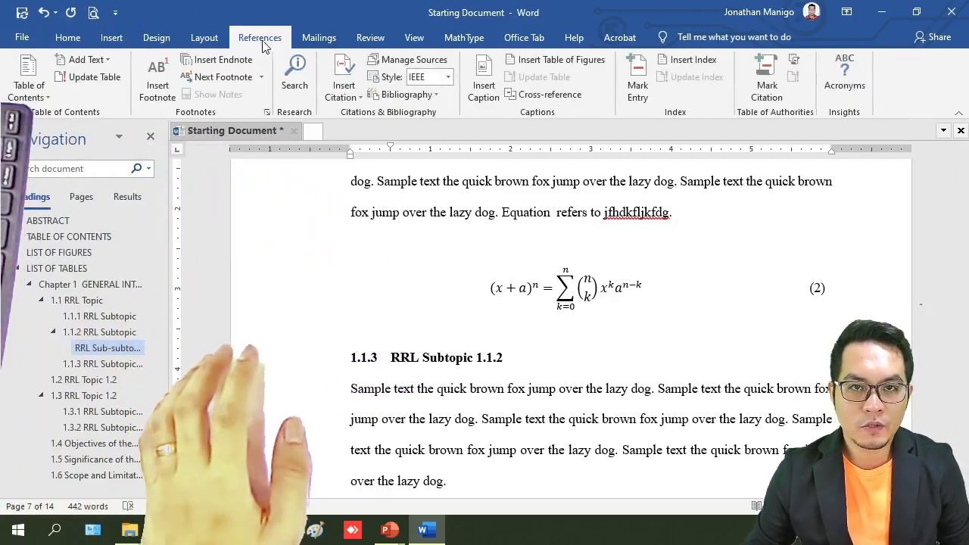
click(534, 98)
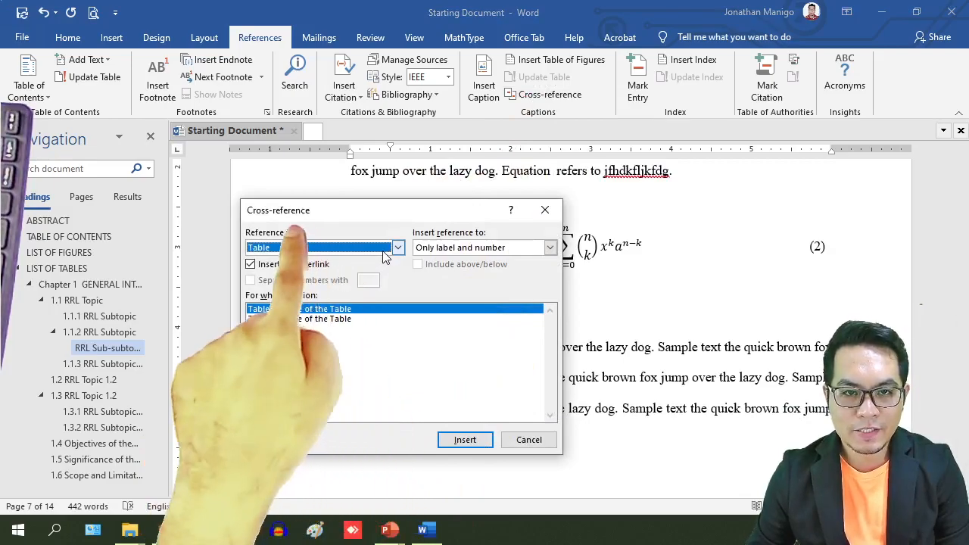
click(386, 249)
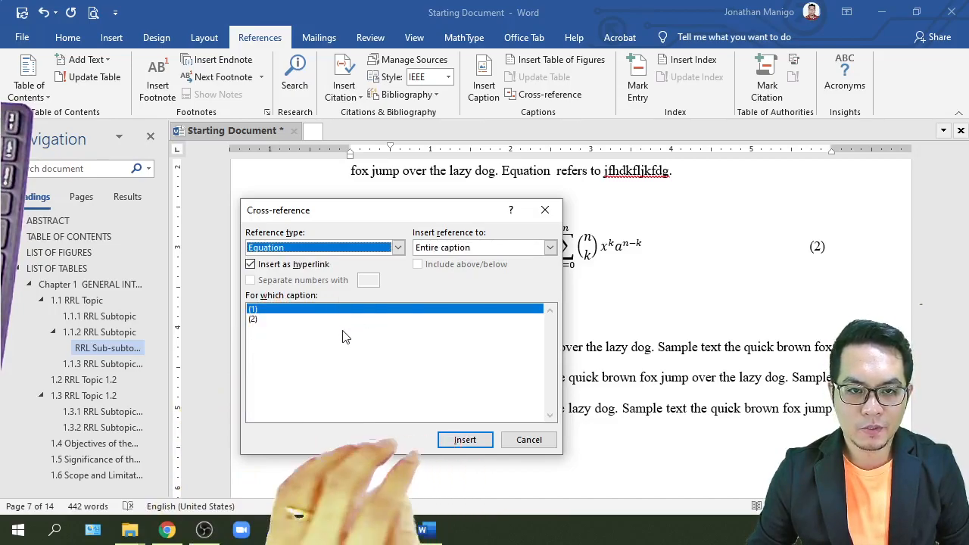
click(257, 320)
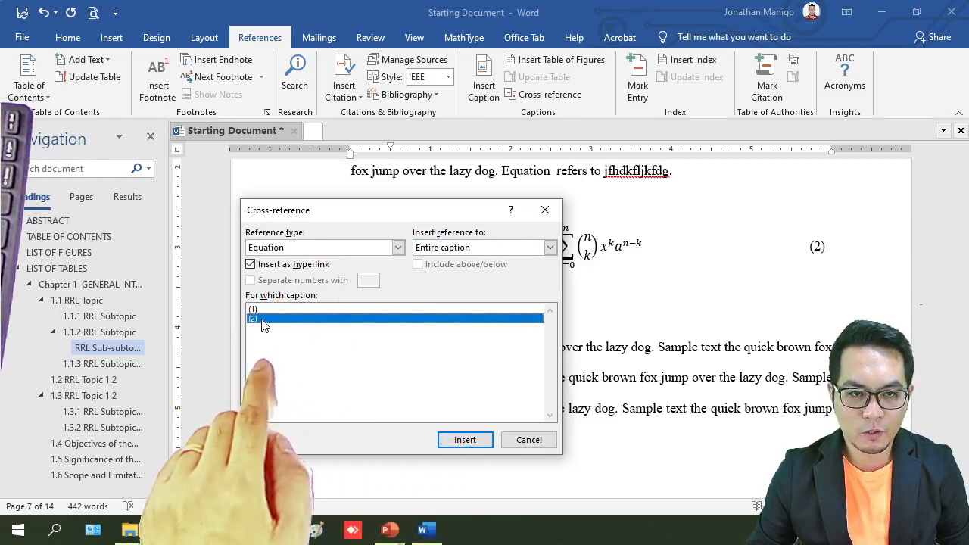
click(483, 249)
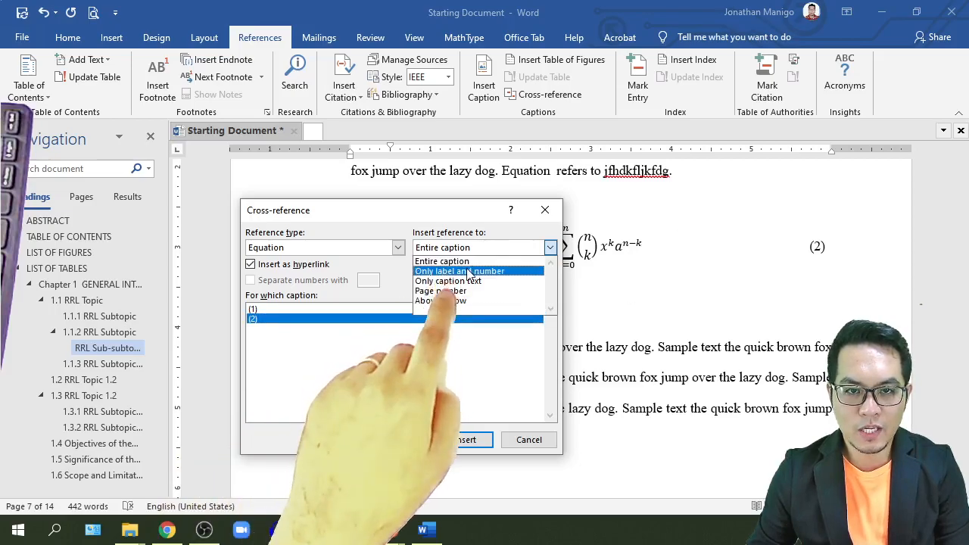
click(469, 271)
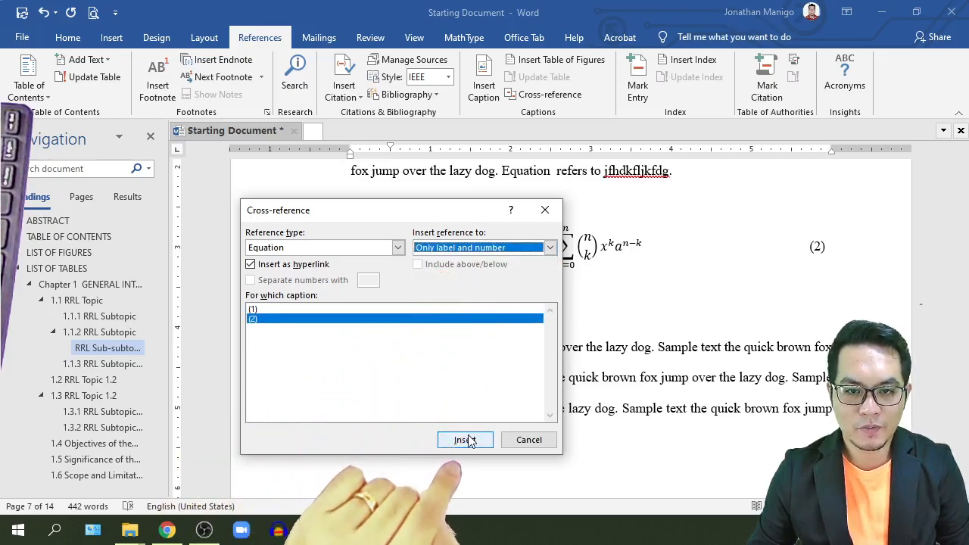
click(530, 441)
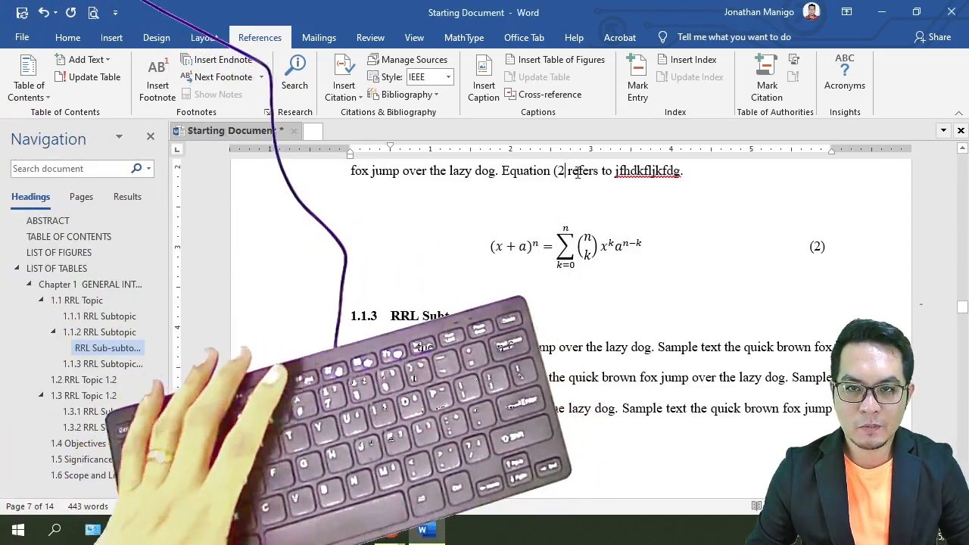
text())
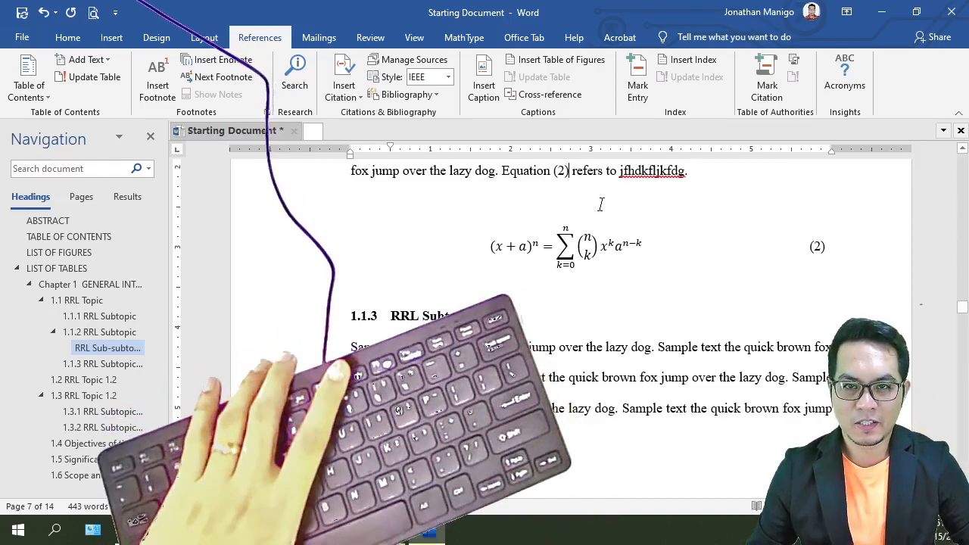
Step: Select and delete the equation under the 1.1.1 RRL Subtopic
scroll(609, 213, up, 10)
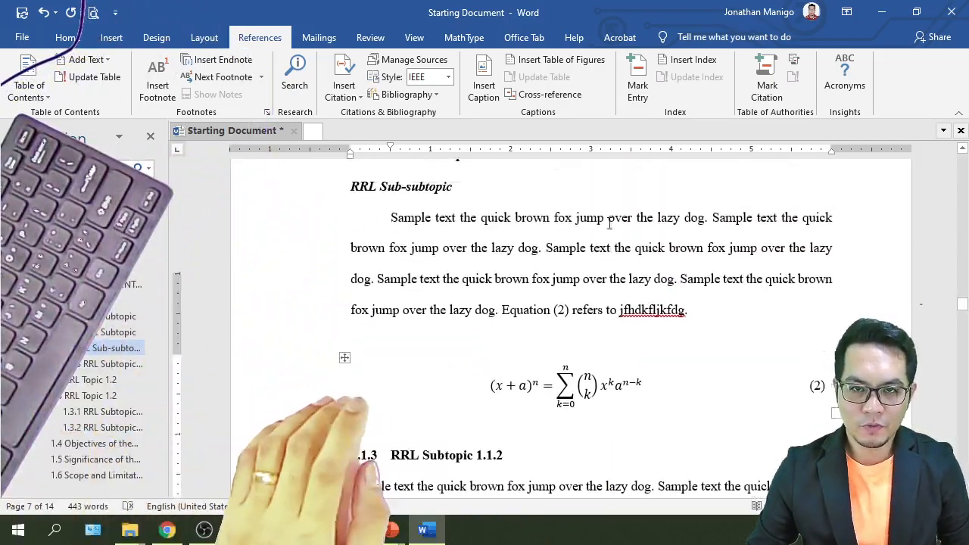
scroll(609, 223, up, 10)
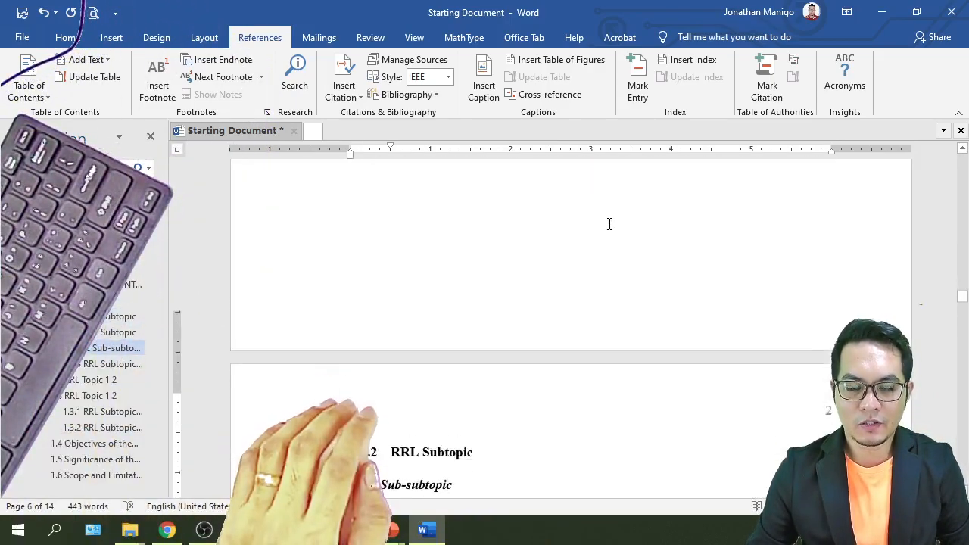
scroll(614, 229, up, 2)
scroll(616, 235, down, 12)
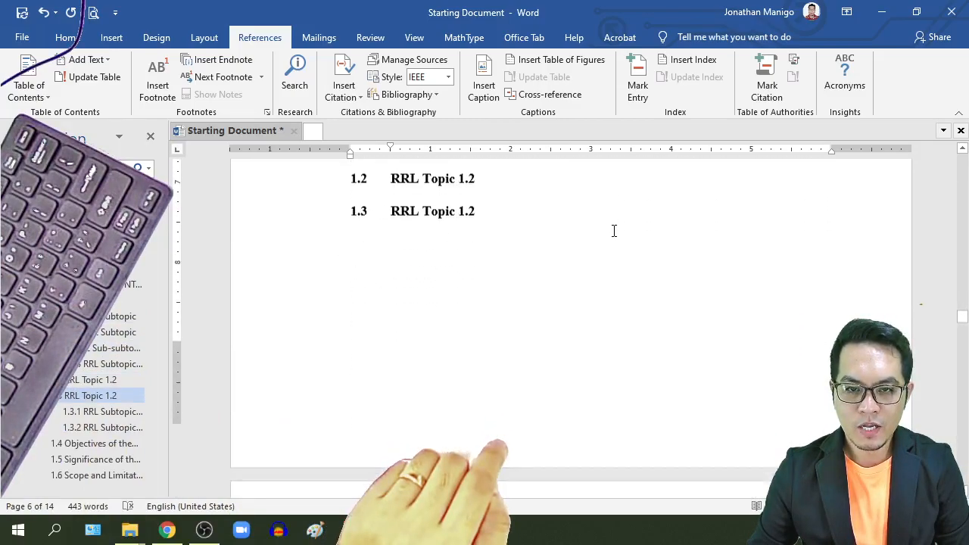
scroll(622, 246, up, 12)
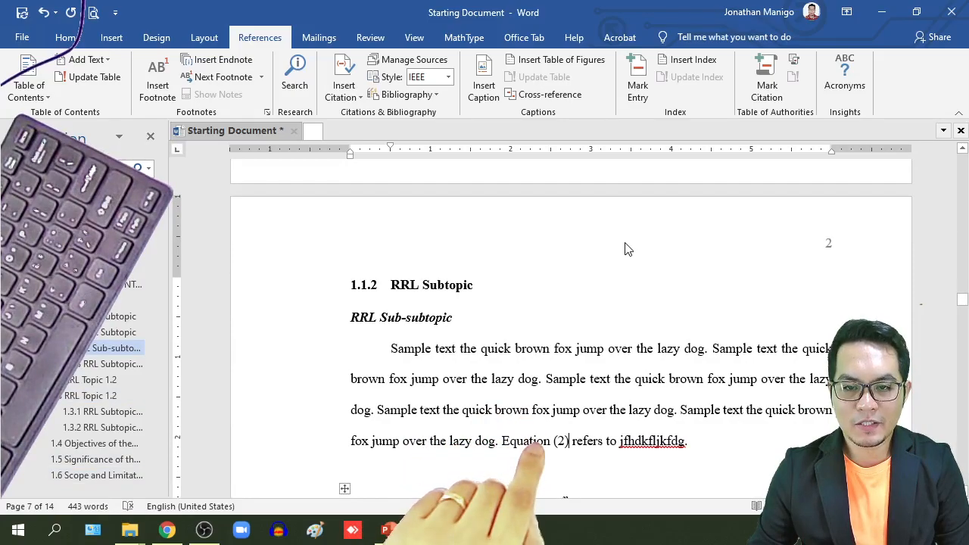
scroll(625, 248, down, 1)
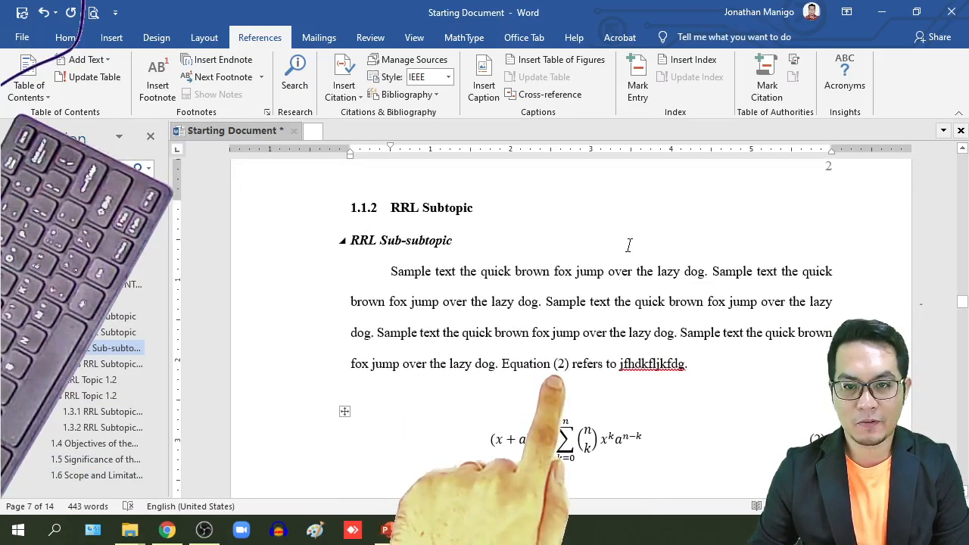
scroll(607, 324, up, 10)
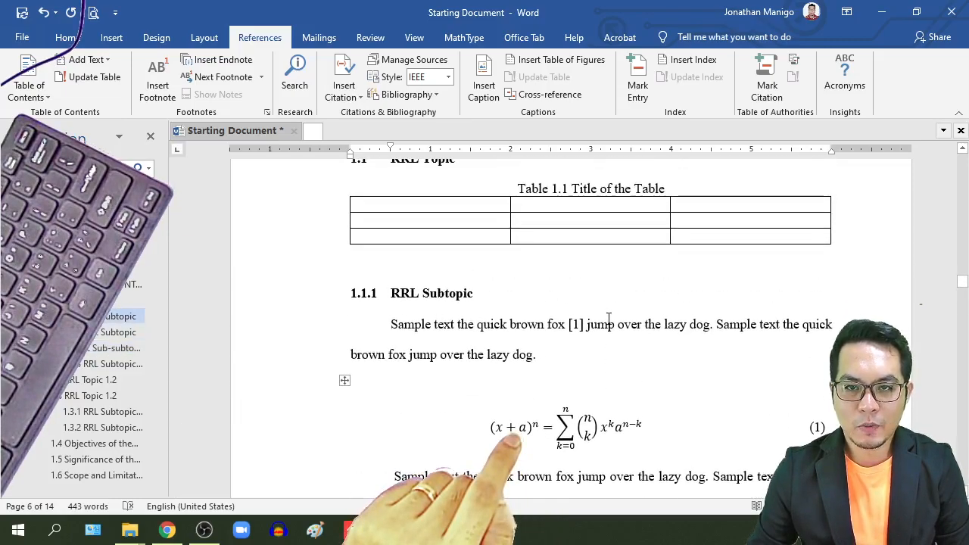
scroll(567, 323, down, 1)
click(344, 340)
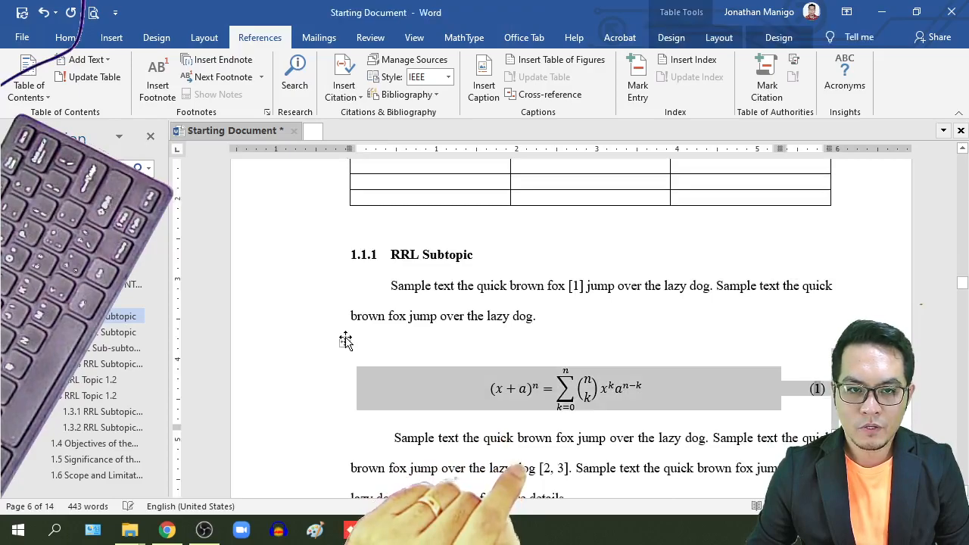
key(Delete)
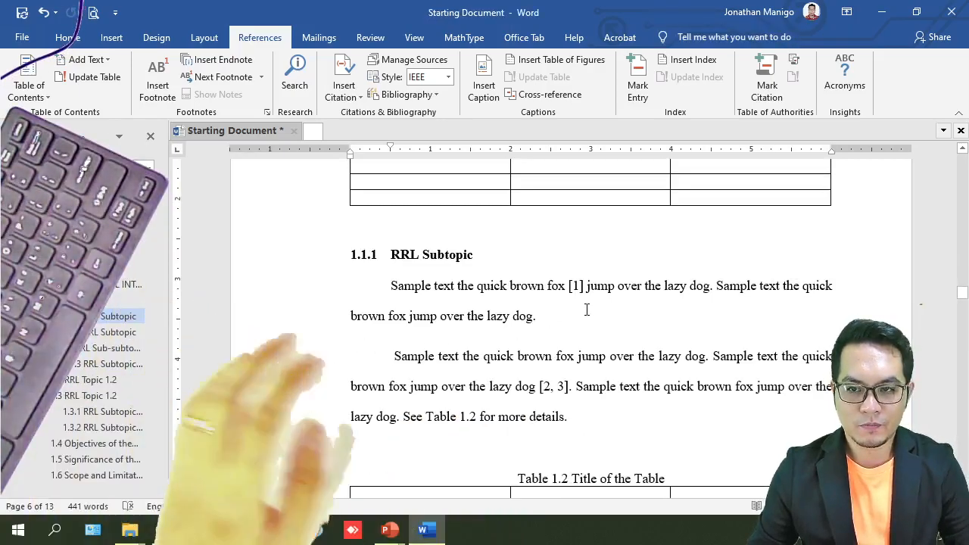
Step: Refresh via print preview so the remaining equation and its reference read (1)
scroll(590, 312, down, 10)
scroll(602, 313, down, 6)
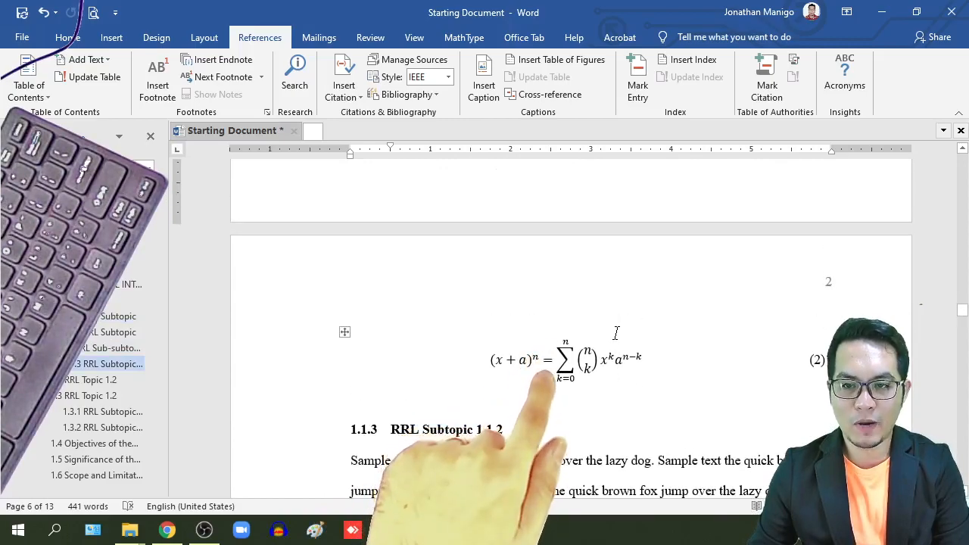
scroll(616, 333, up, 2)
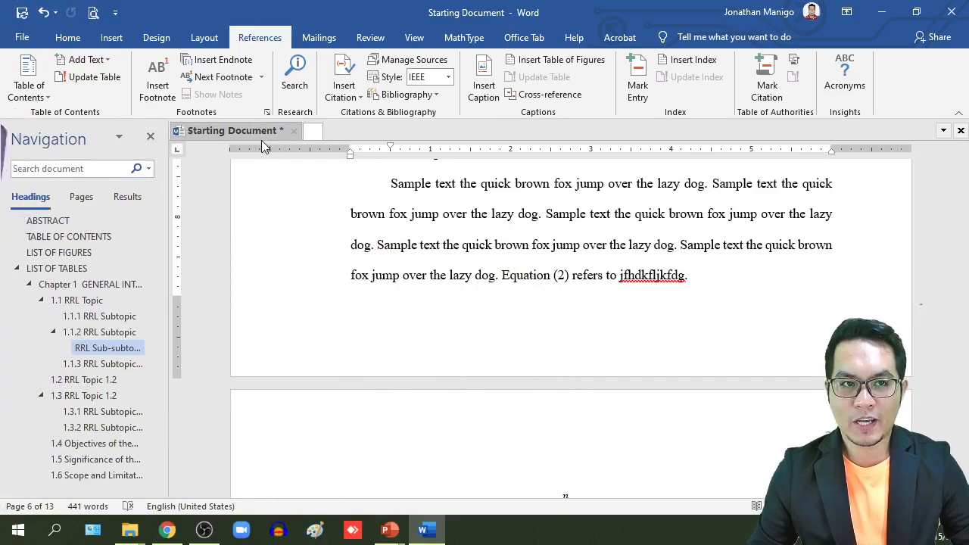
click(93, 13)
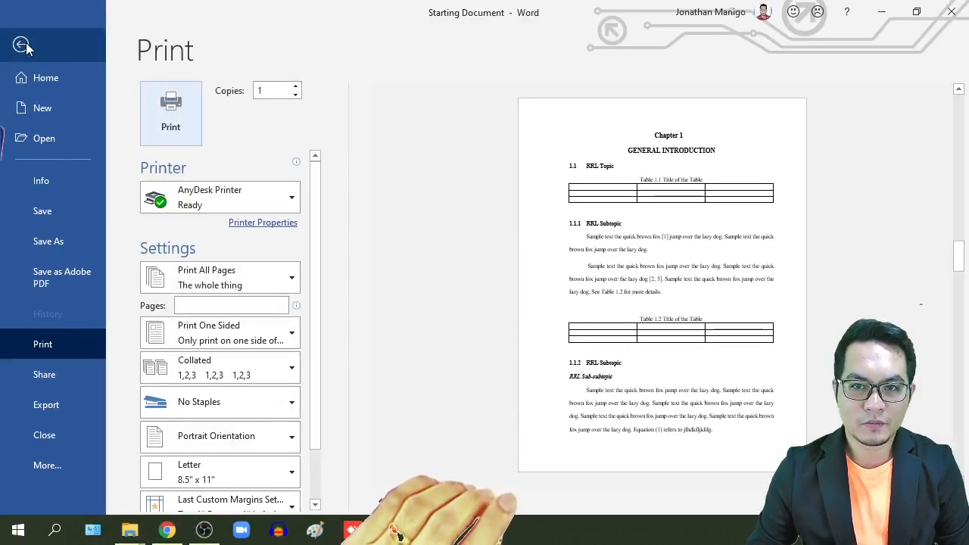
click(21, 46)
scroll(530, 303, up, 3)
scroll(646, 294, down, 3)
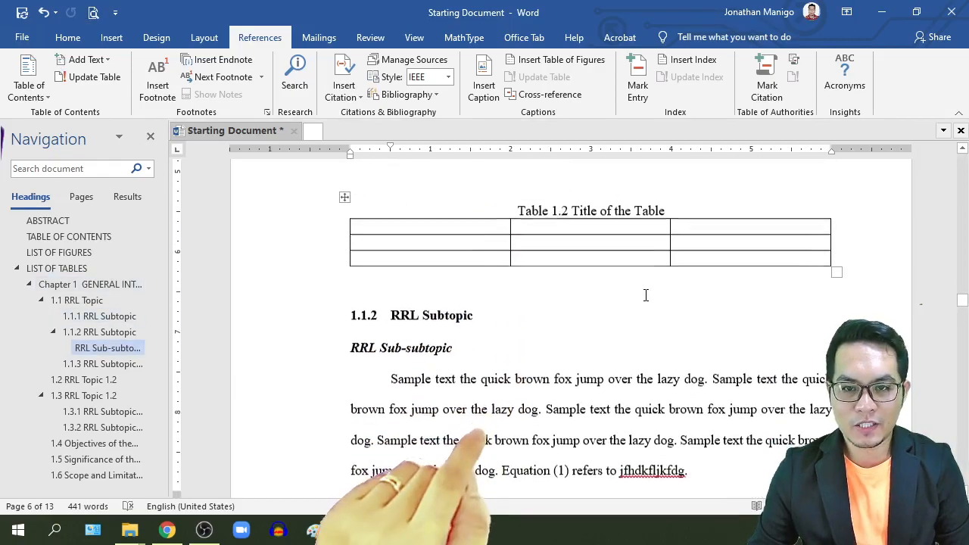
scroll(645, 294, down, 3)
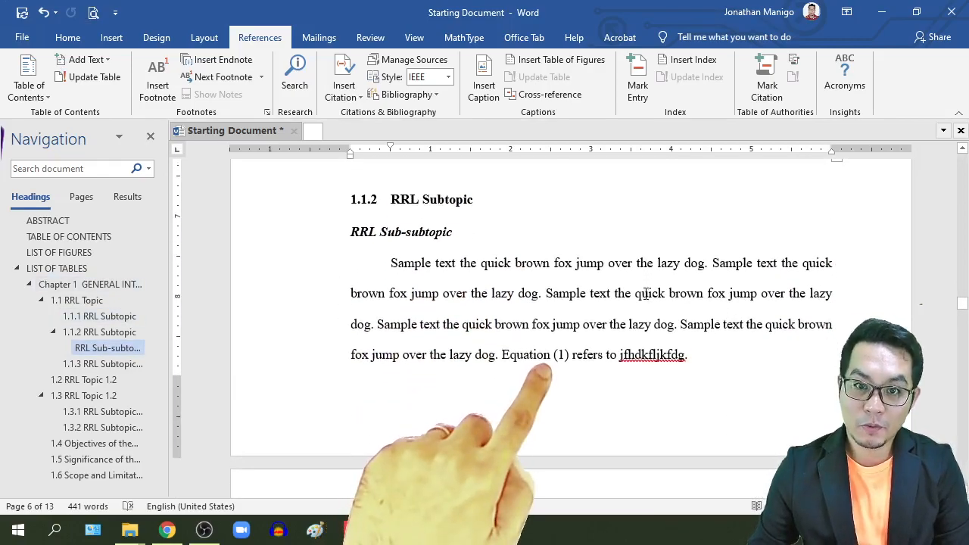
scroll(645, 295, down, 8)
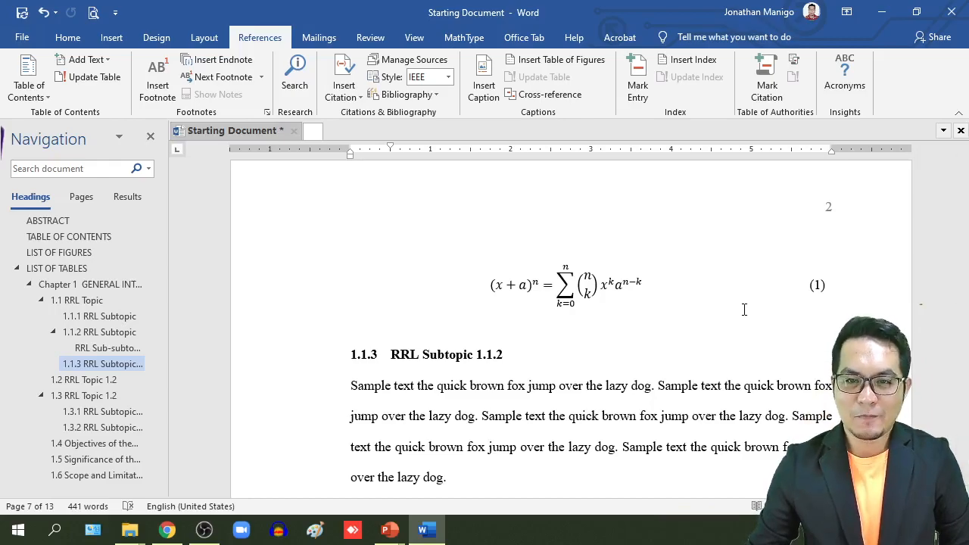
scroll(659, 314, down, 3)
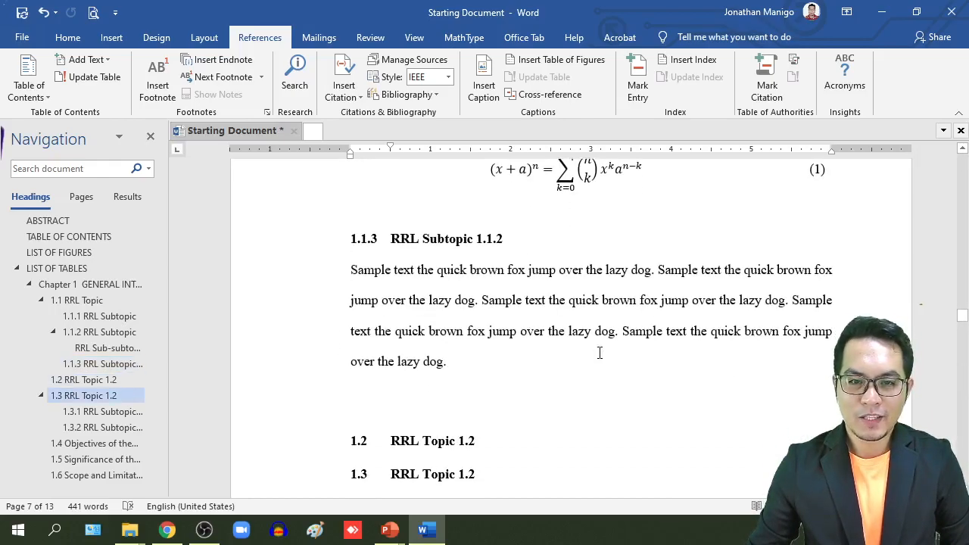
click(414, 394)
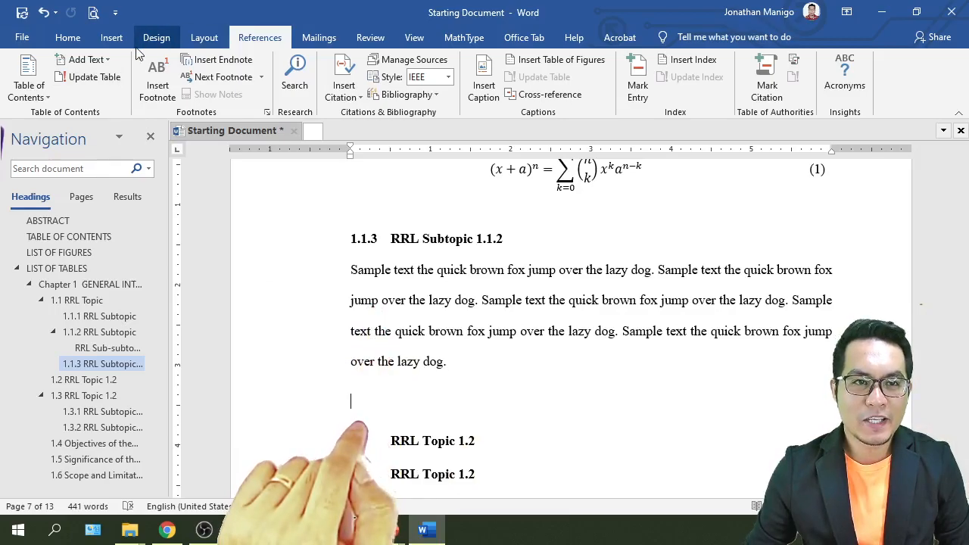
Step: Insert a one-column, two-row table and set its rows to 1.0 line spacing
click(111, 37)
click(110, 95)
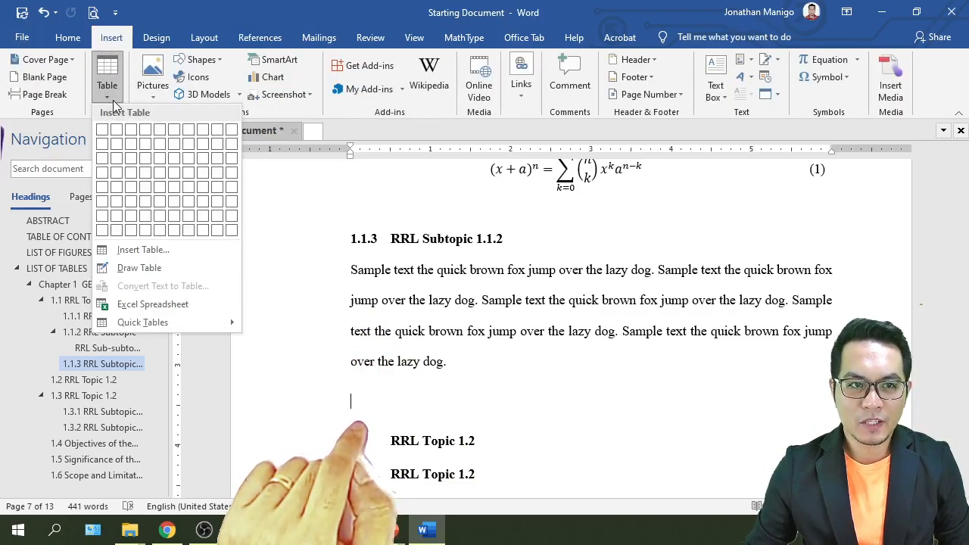
click(104, 144)
scroll(421, 270, down, 1)
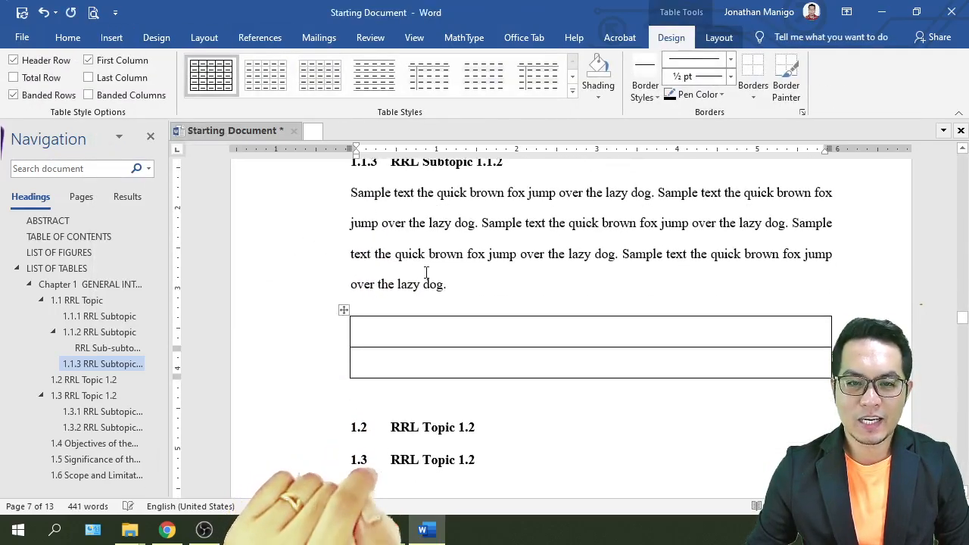
drag(432, 328, 625, 372)
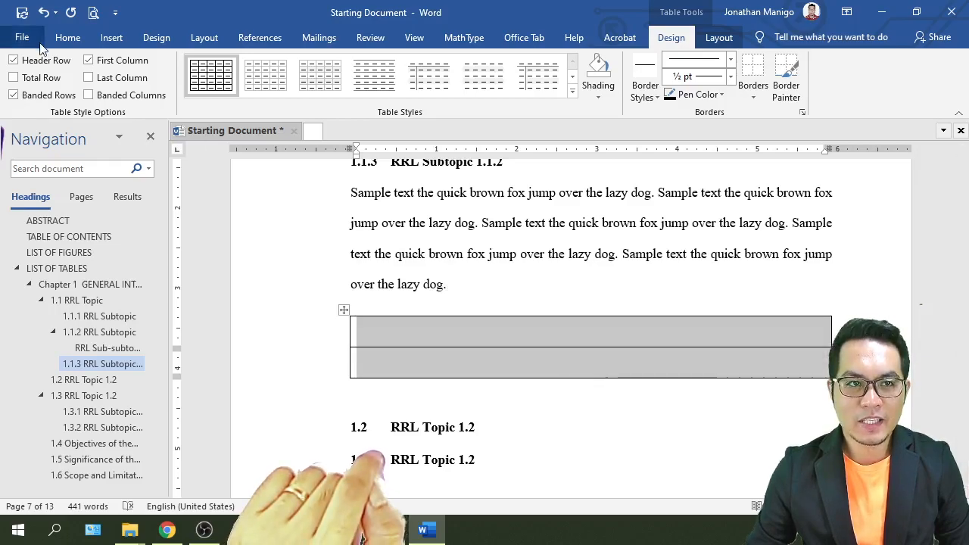
click(67, 37)
click(357, 89)
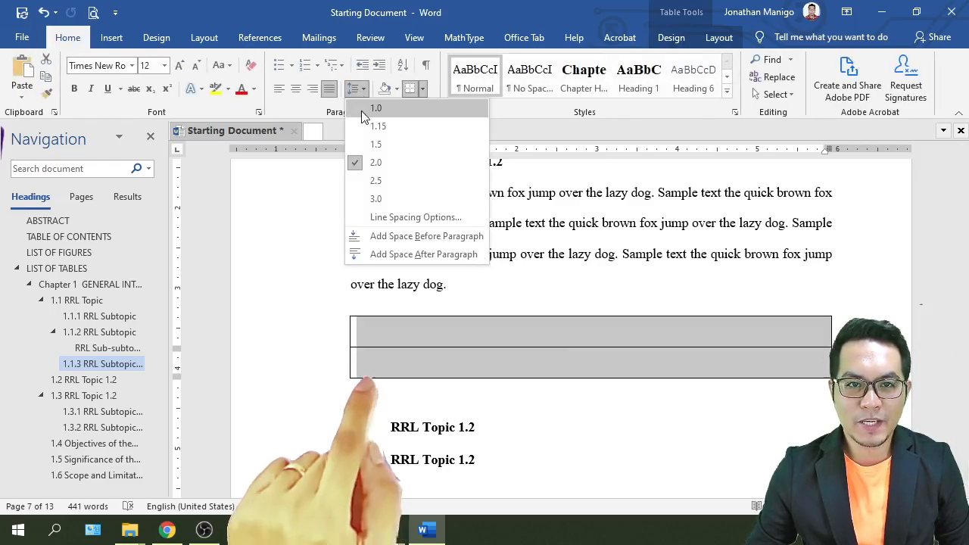
click(366, 110)
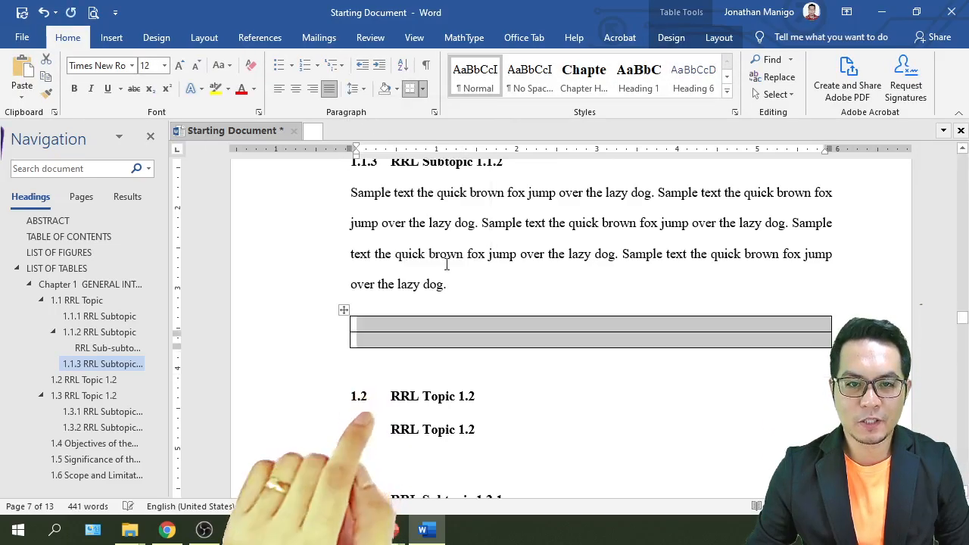
click(566, 324)
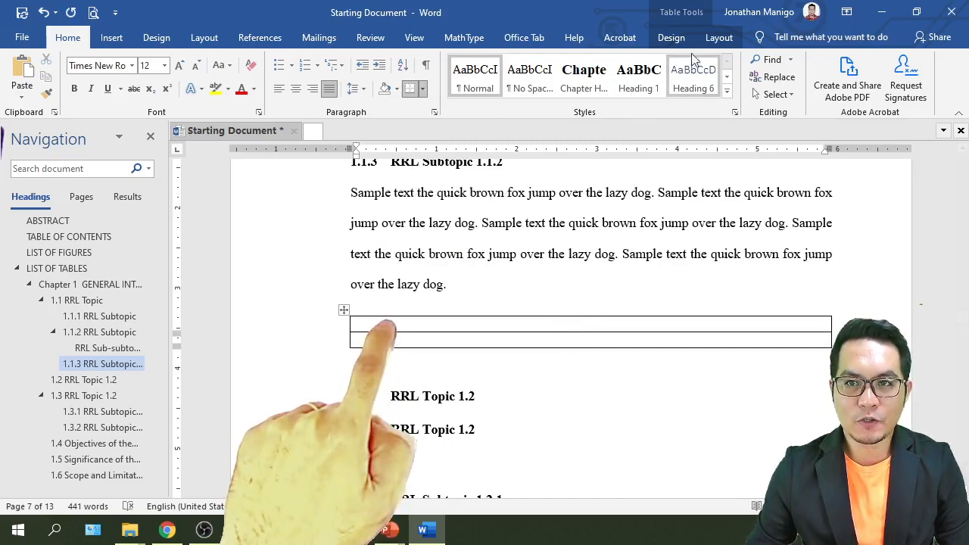
Step: Align the table's first row Bottom Center
click(671, 38)
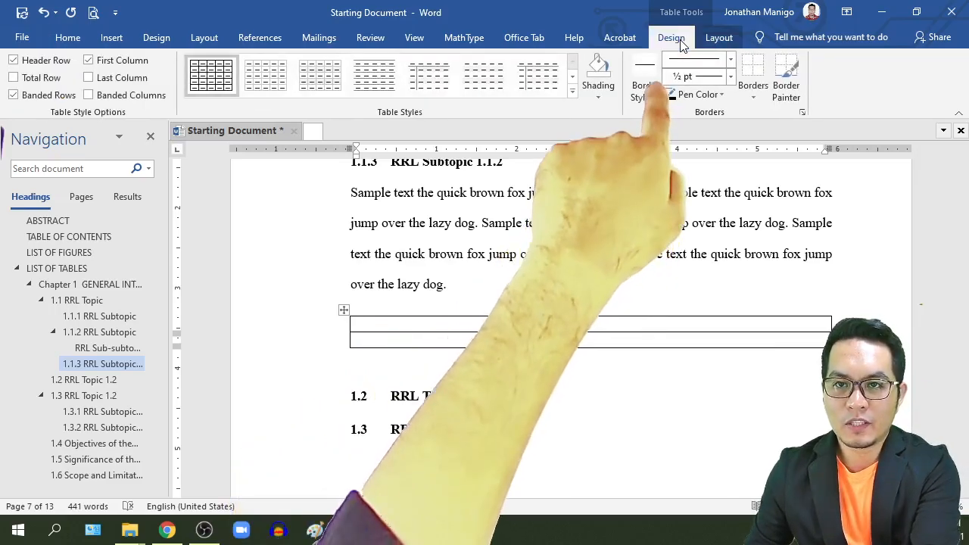
click(709, 40)
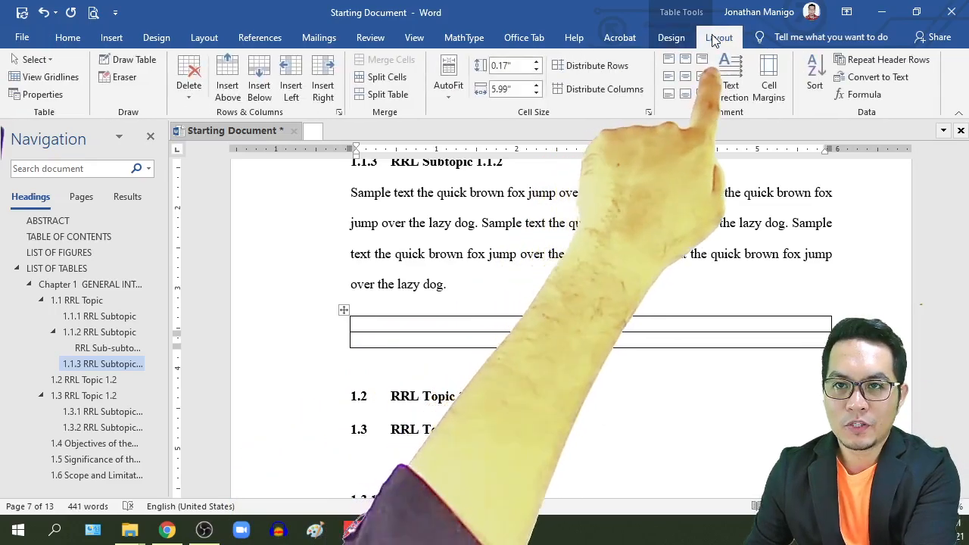
click(685, 78)
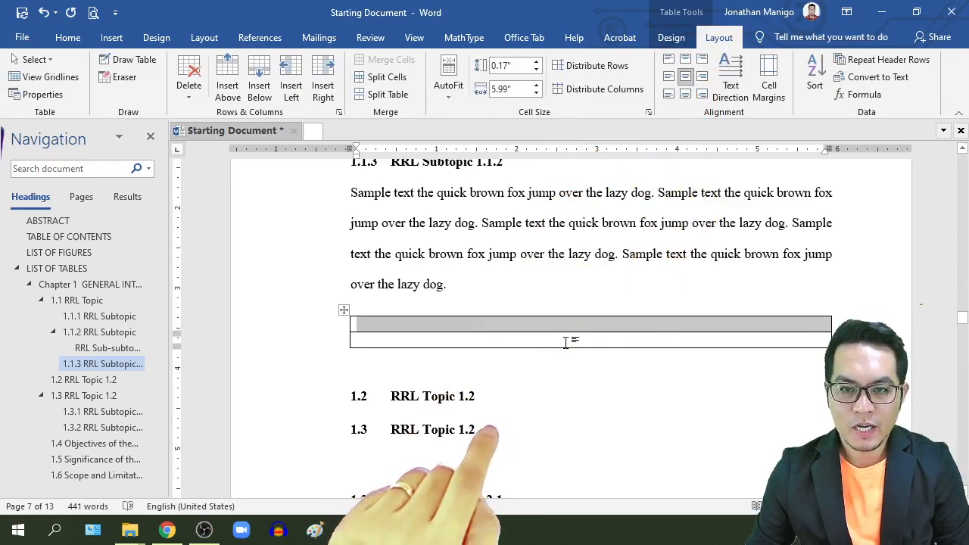
click(566, 342)
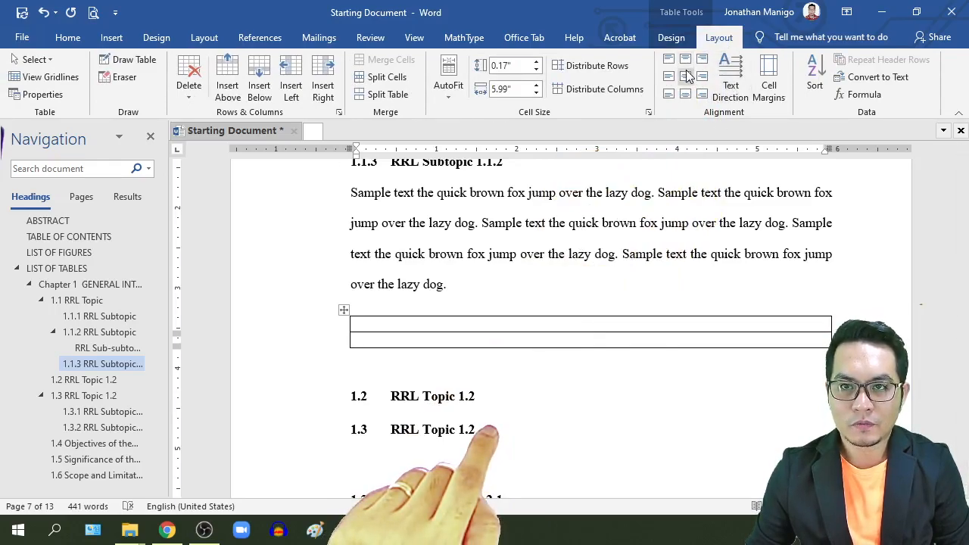
click(582, 328)
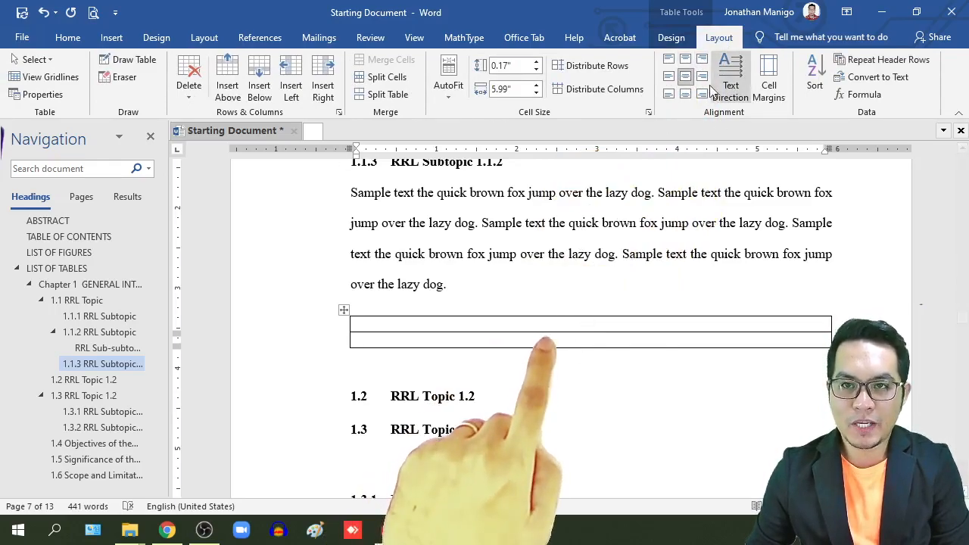
click(684, 96)
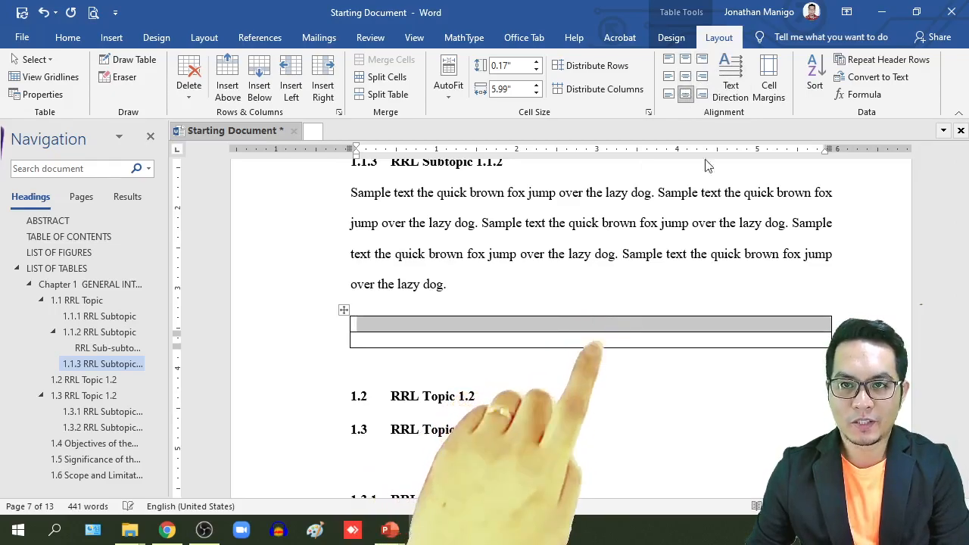
click(581, 341)
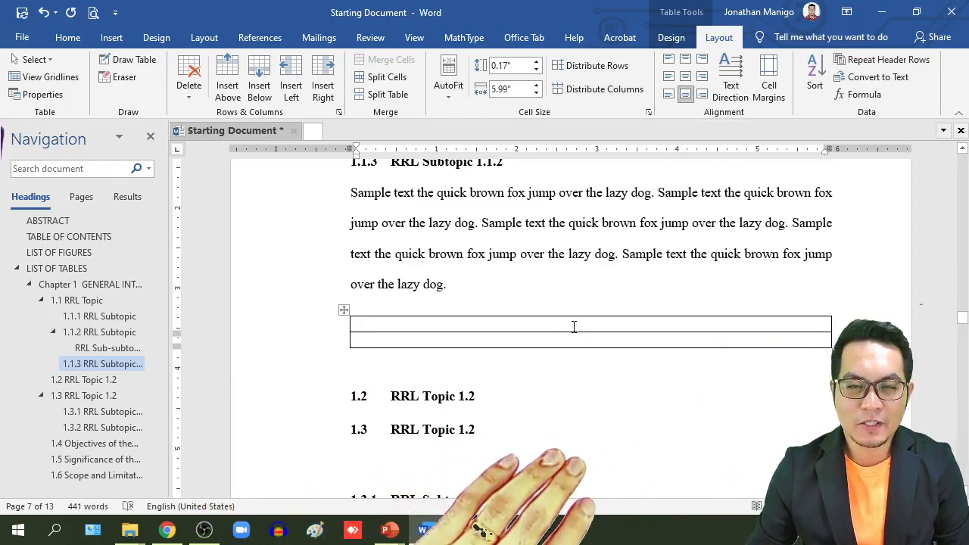
Step: Insert the digsig8 screenshot from OneDrive > Pictures into the table's top row
click(111, 38)
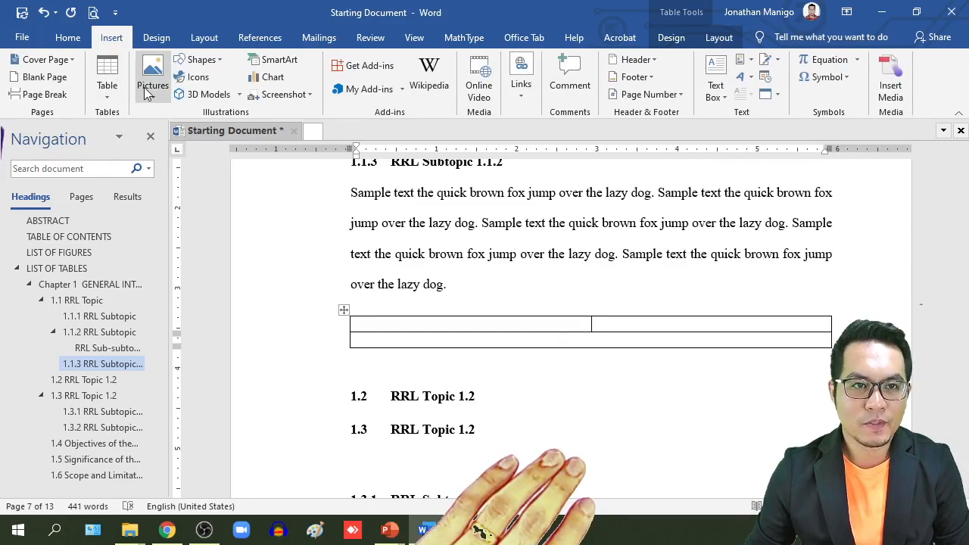
click(153, 86)
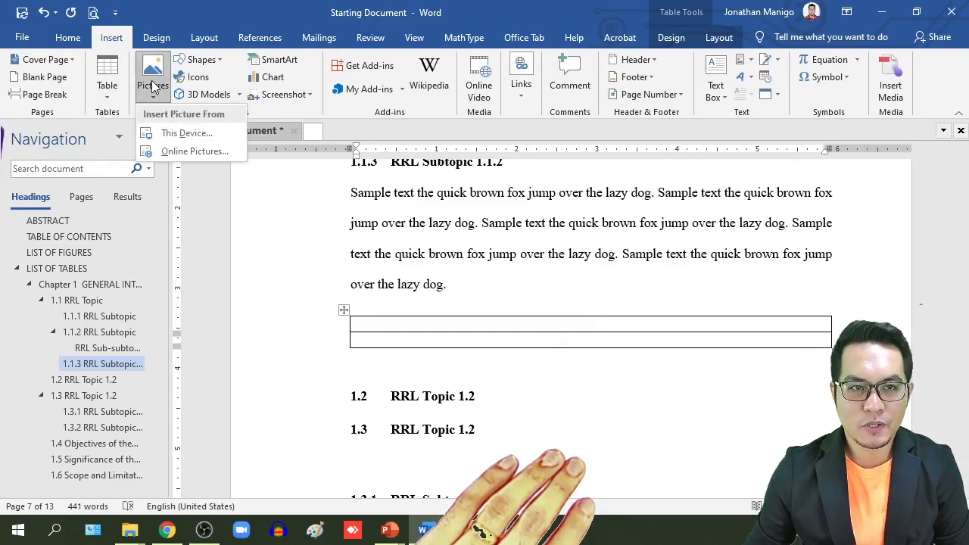
click(179, 134)
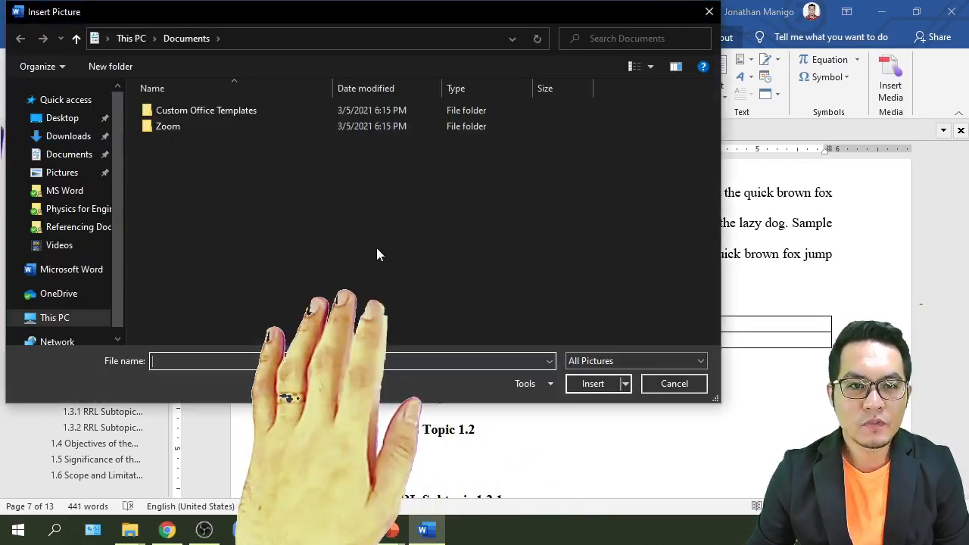
click(76, 174)
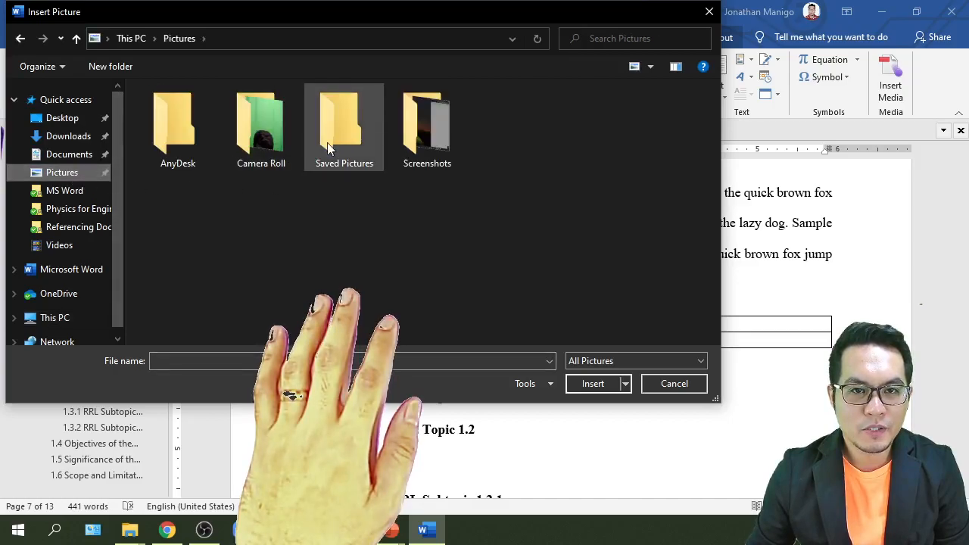
double_click(438, 145)
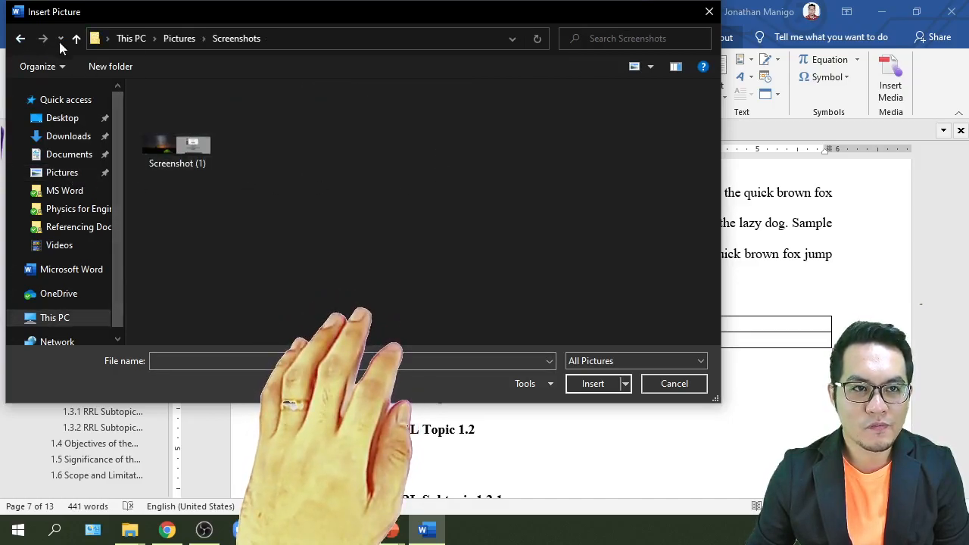
click(21, 39)
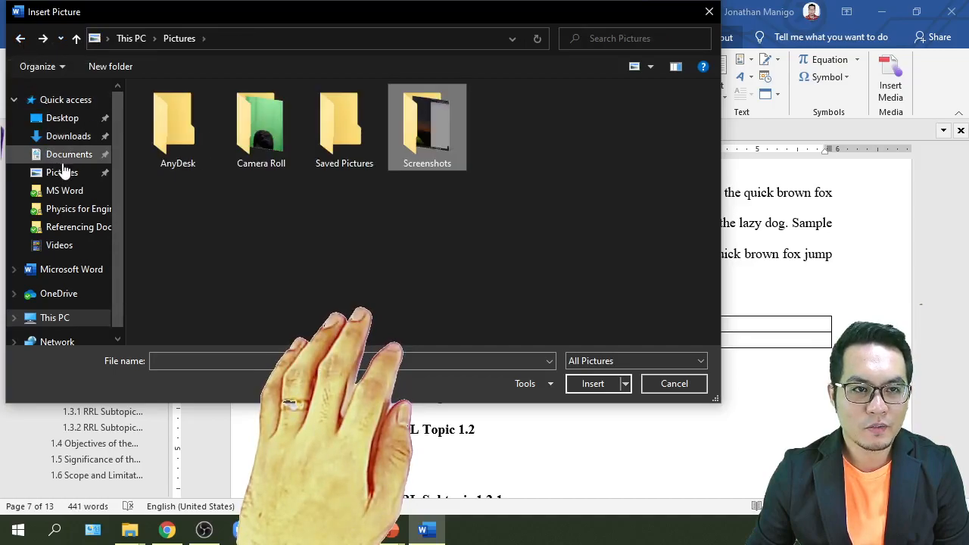
click(58, 294)
double_click(168, 144)
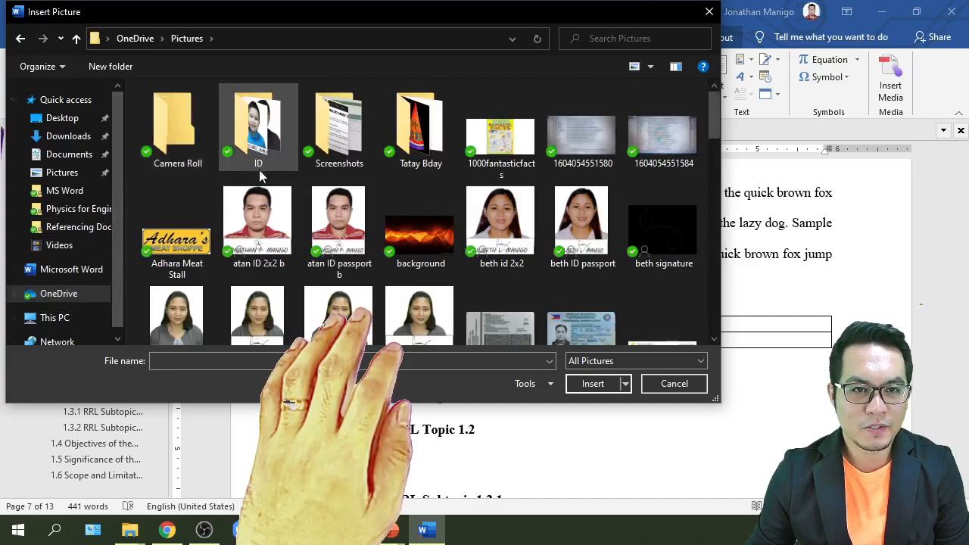
drag(711, 129, 707, 204)
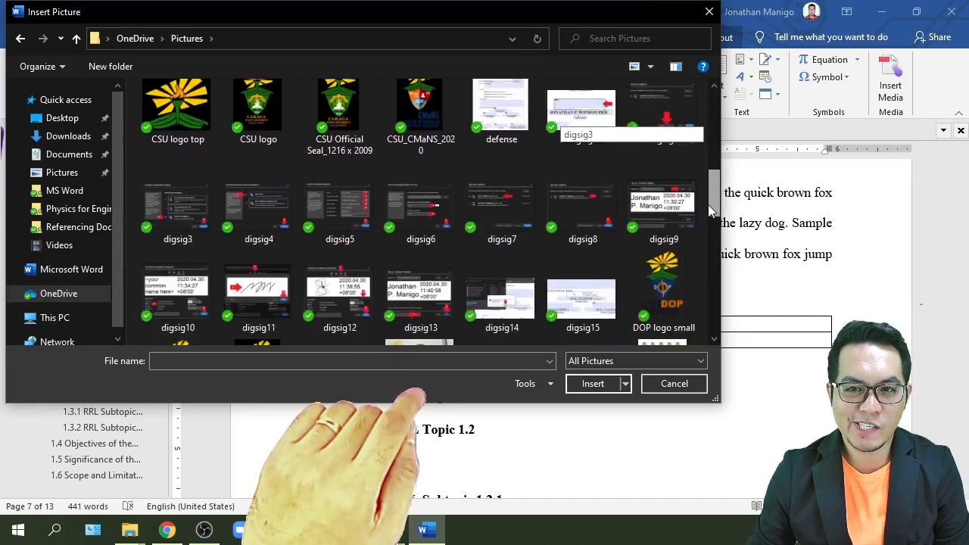
click(577, 213)
click(569, 386)
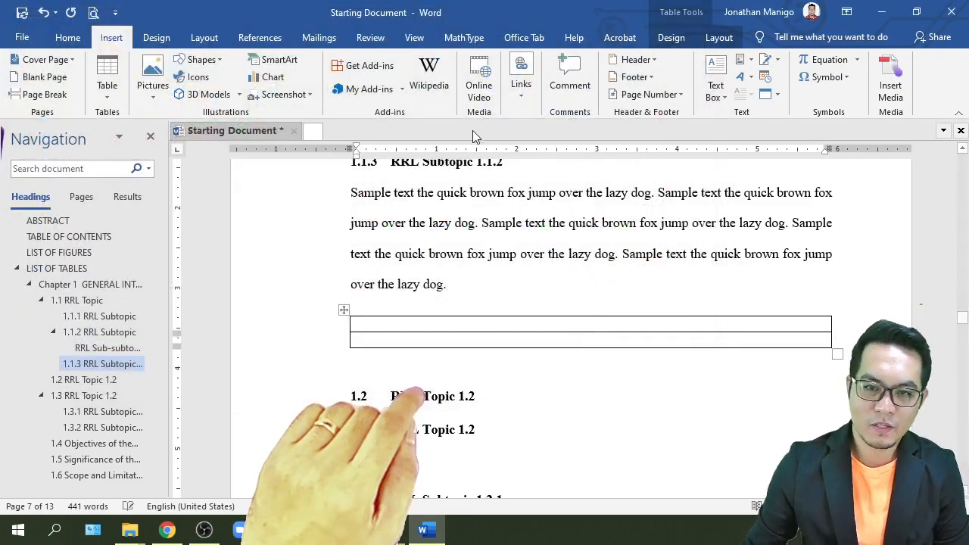
Step: From the row below the picture, start a caption using the Figure label, previewing 'Figure 1.1'
scroll(550, 258, down, 3)
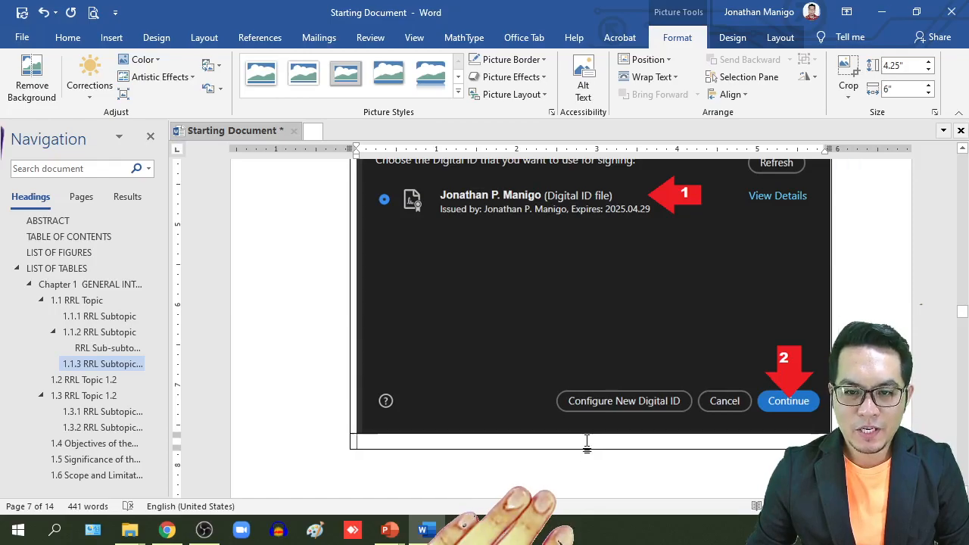
click(587, 441)
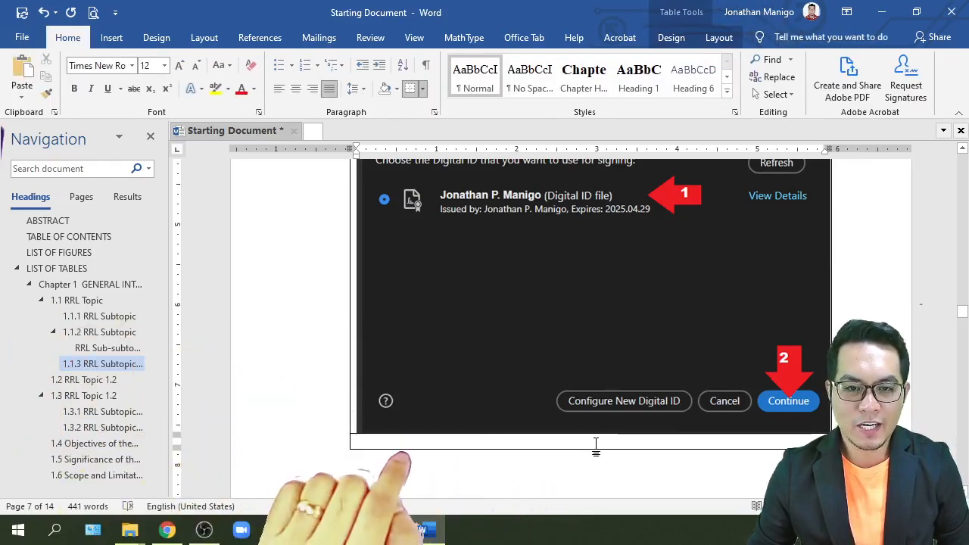
click(257, 38)
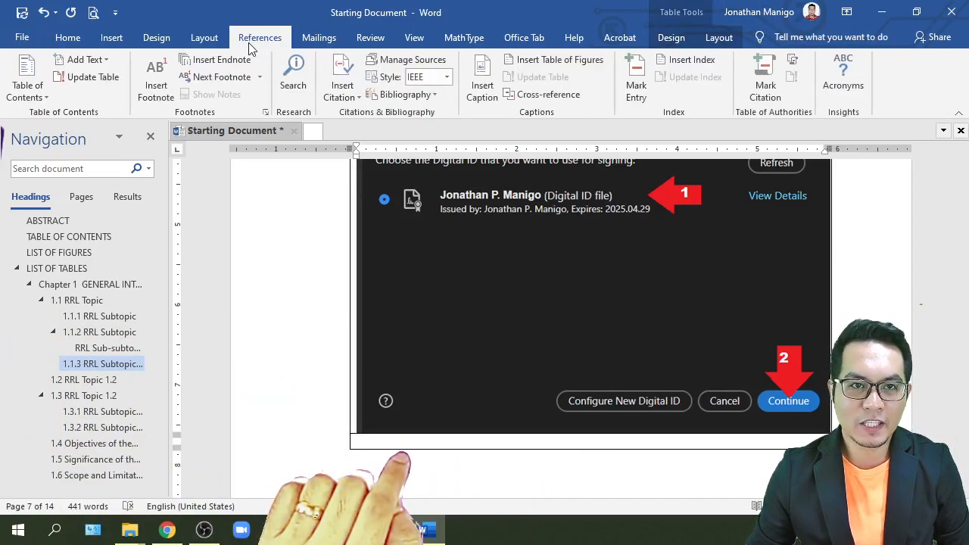
click(483, 83)
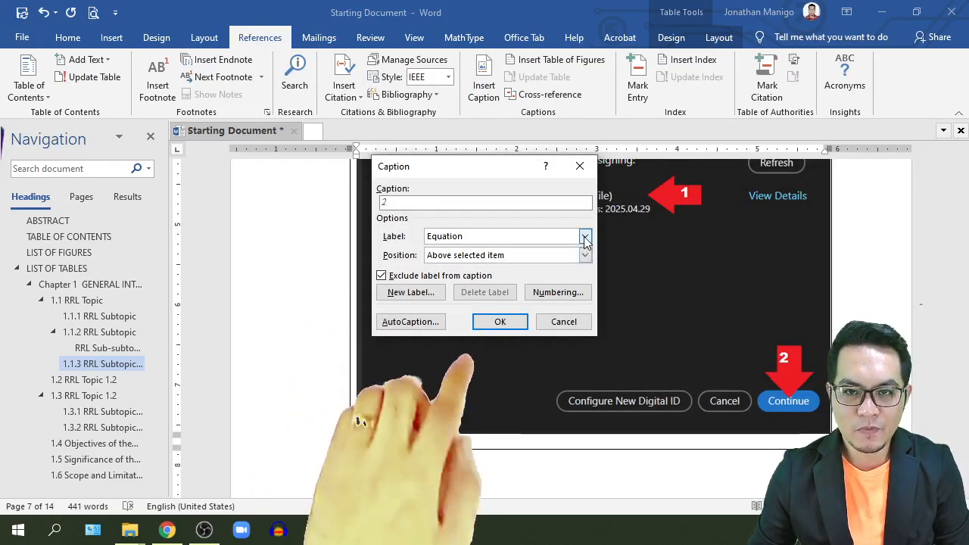
click(584, 236)
click(489, 271)
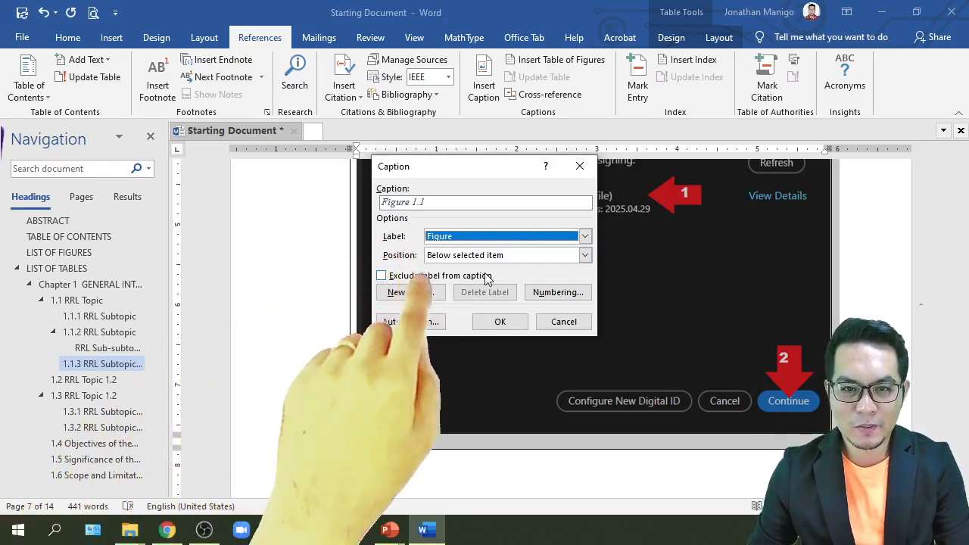
click(550, 295)
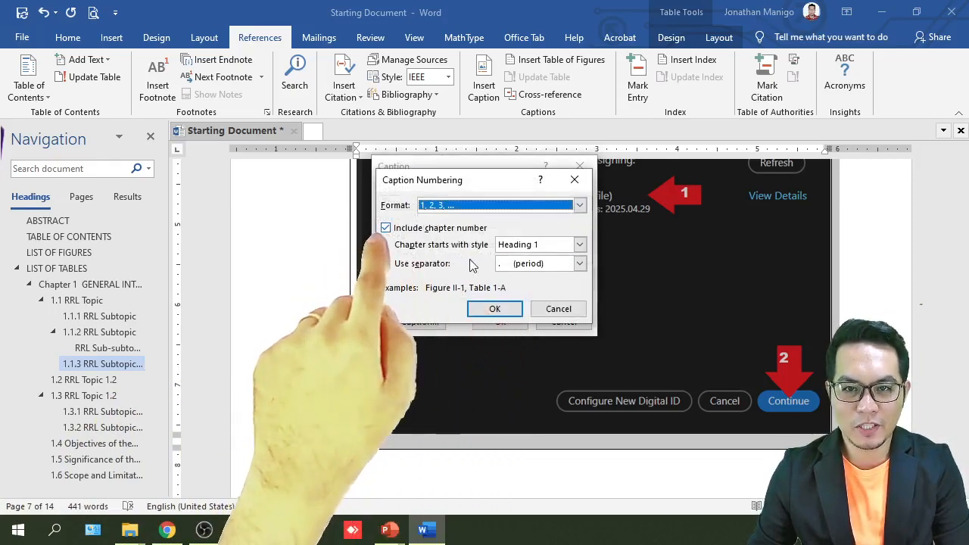
Step: Number captions with the chapter number from Heading 2, separated by a period
click(578, 245)
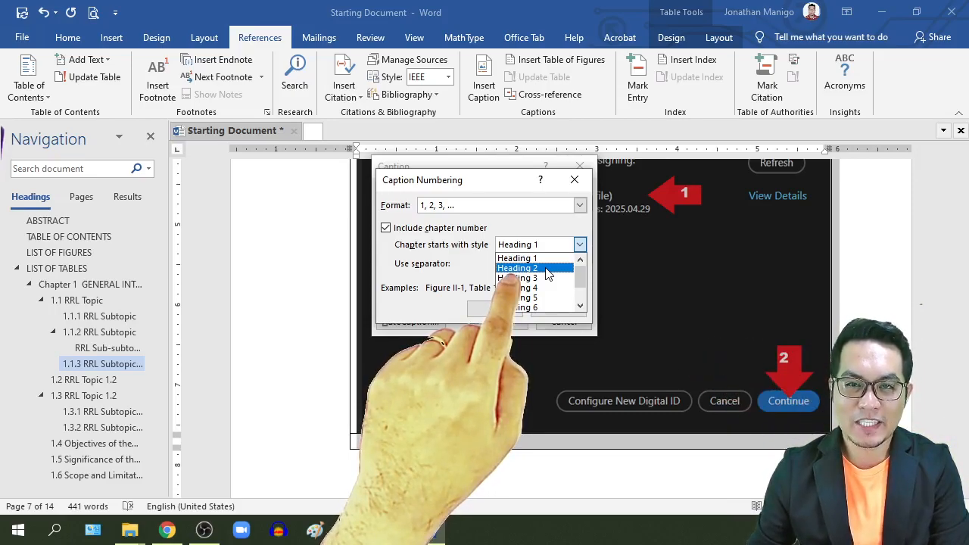
click(548, 271)
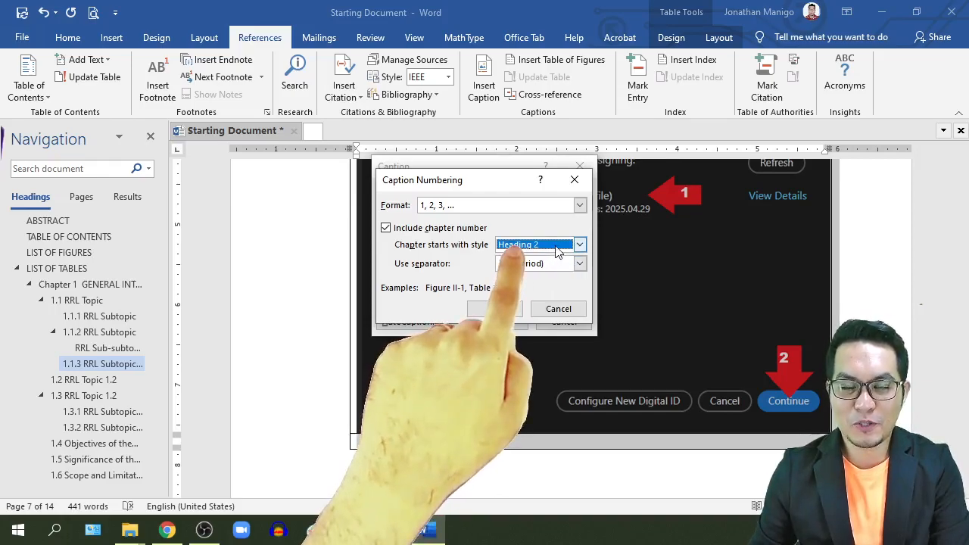
click(557, 246)
click(544, 258)
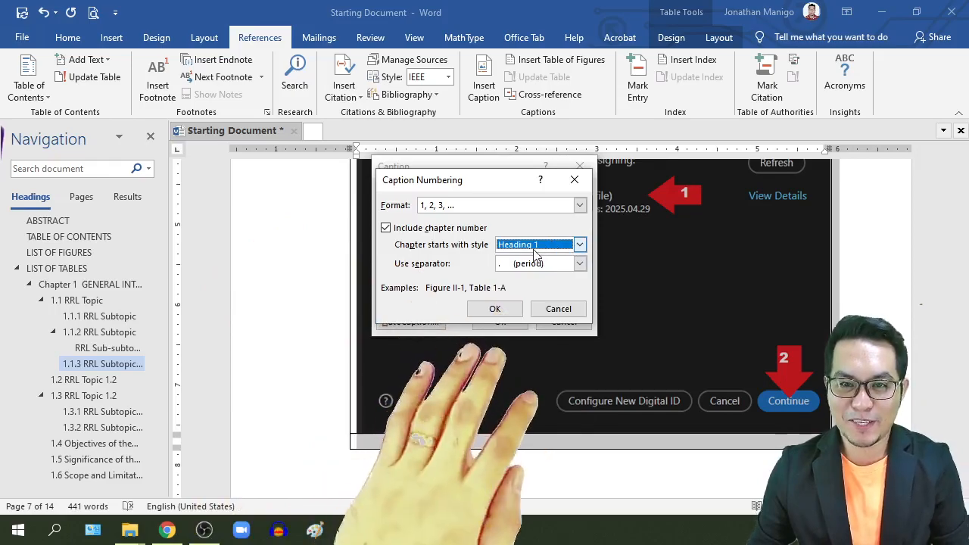
click(538, 246)
click(536, 270)
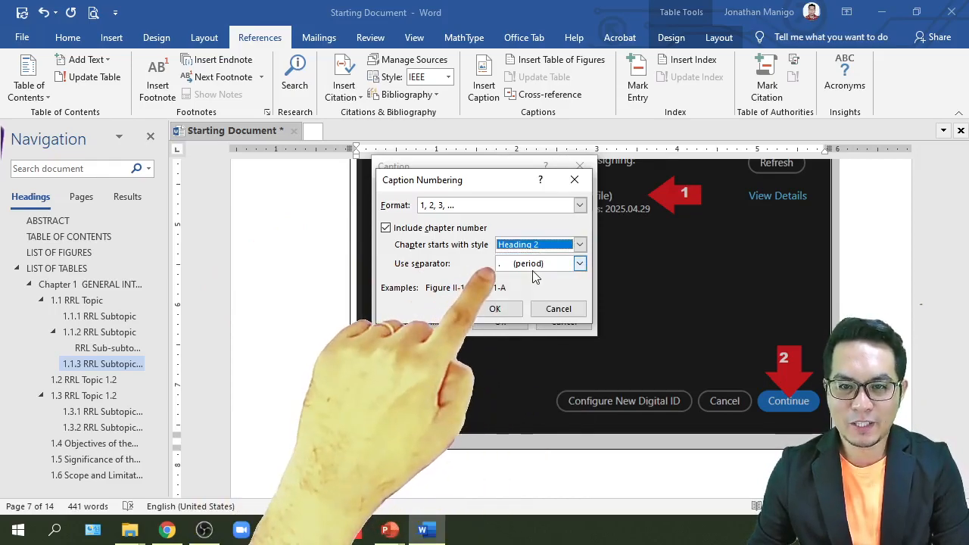
click(495, 308)
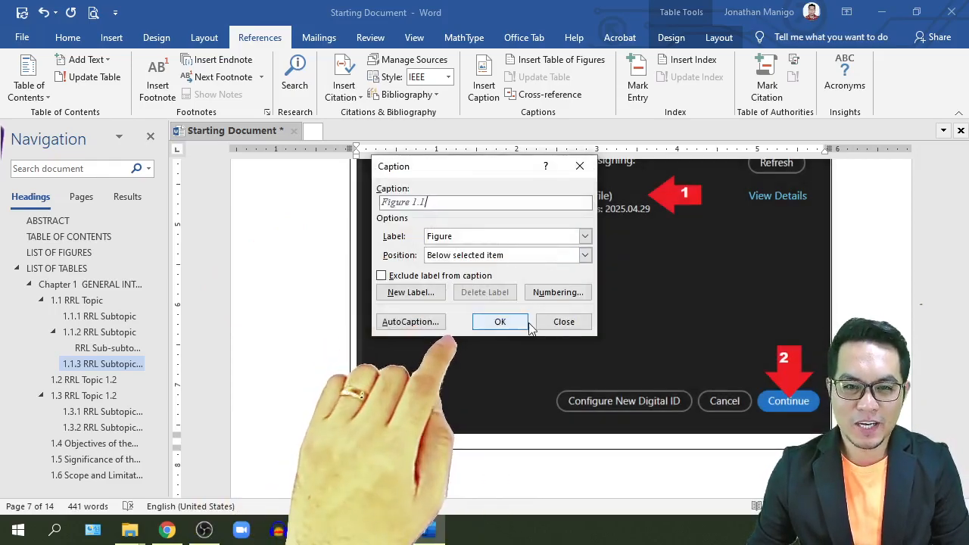
Step: Insert the Figure 1.1 caption and move it into the table row under the screenshot
click(500, 322)
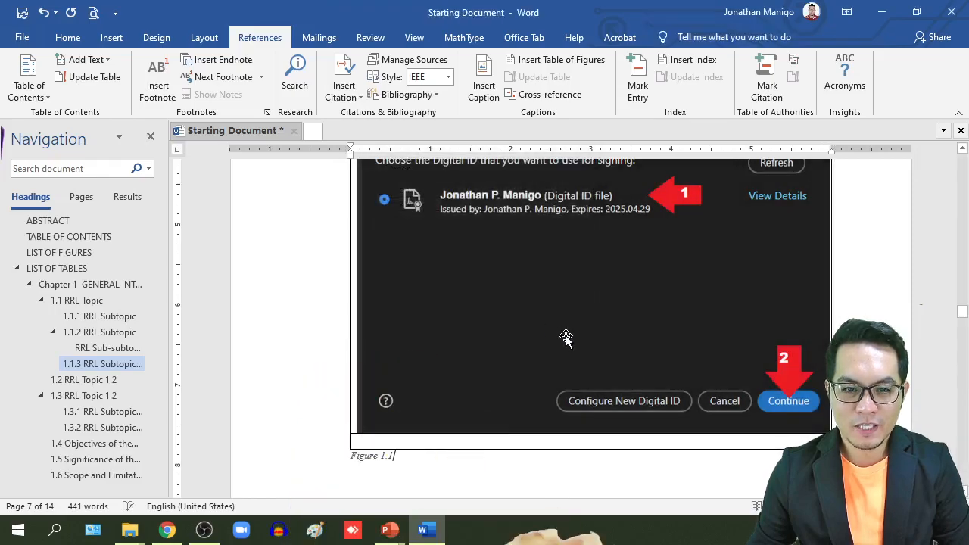
scroll(529, 329, down, 2)
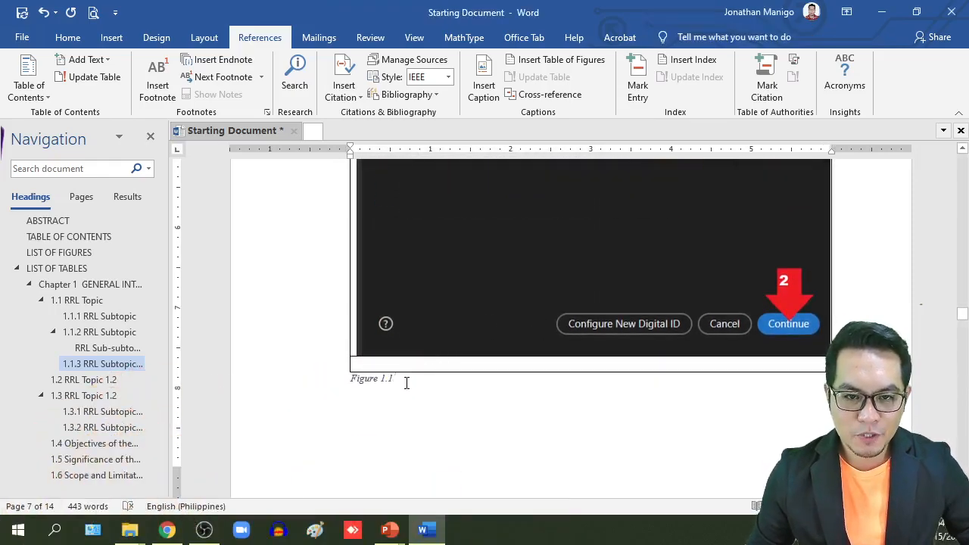
drag(404, 383, 352, 380)
key(ctrl+c)
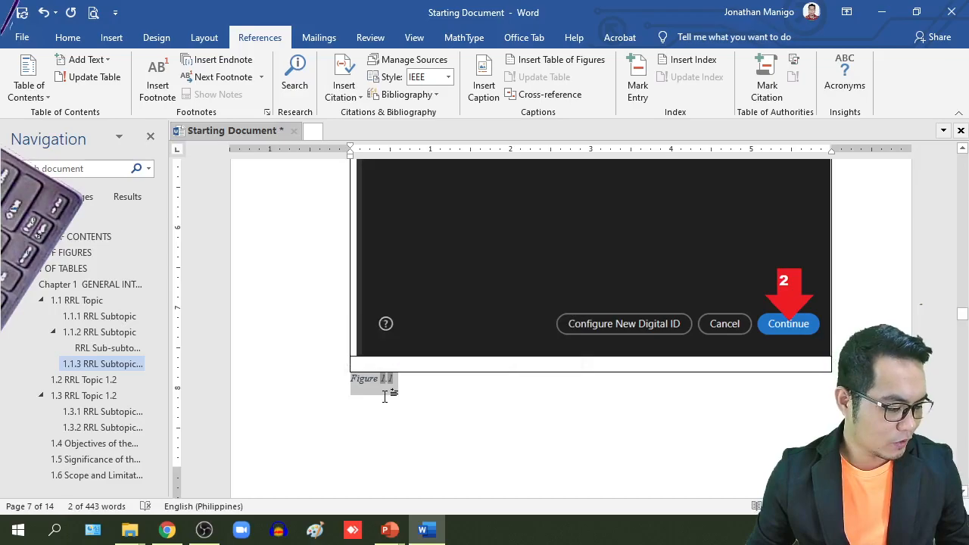
key(BackSpace)
click(406, 364)
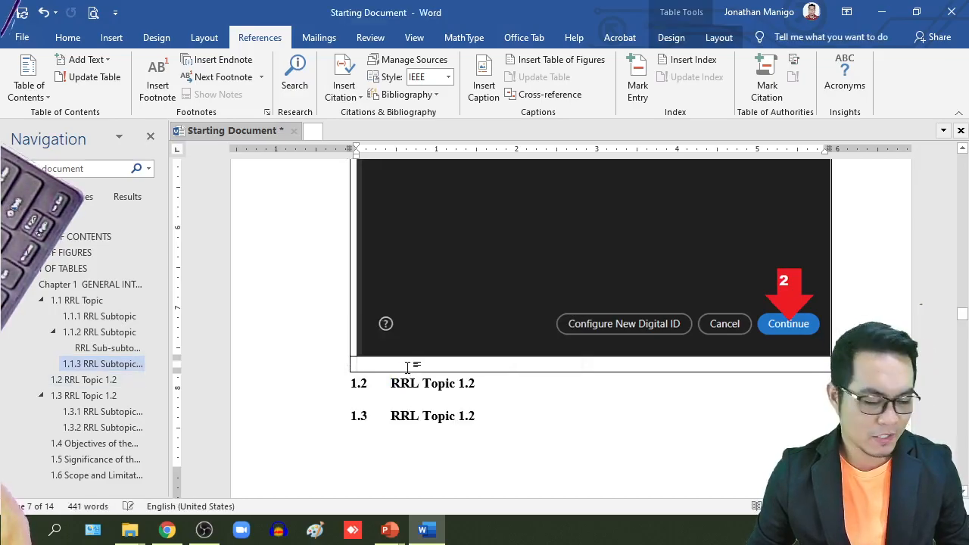
key(ctrl+v)
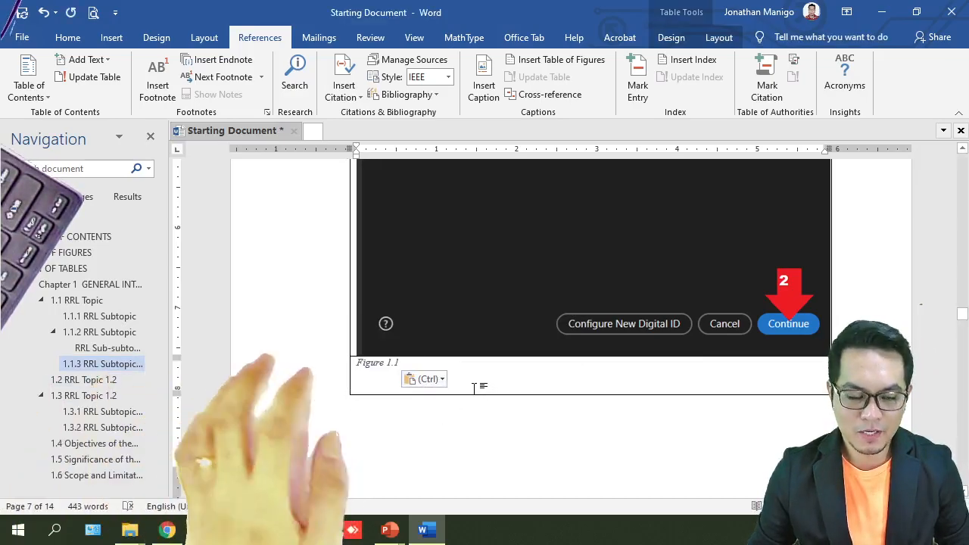
Step: Apply the Normal style to the Figure 1.1 caption text
click(346, 369)
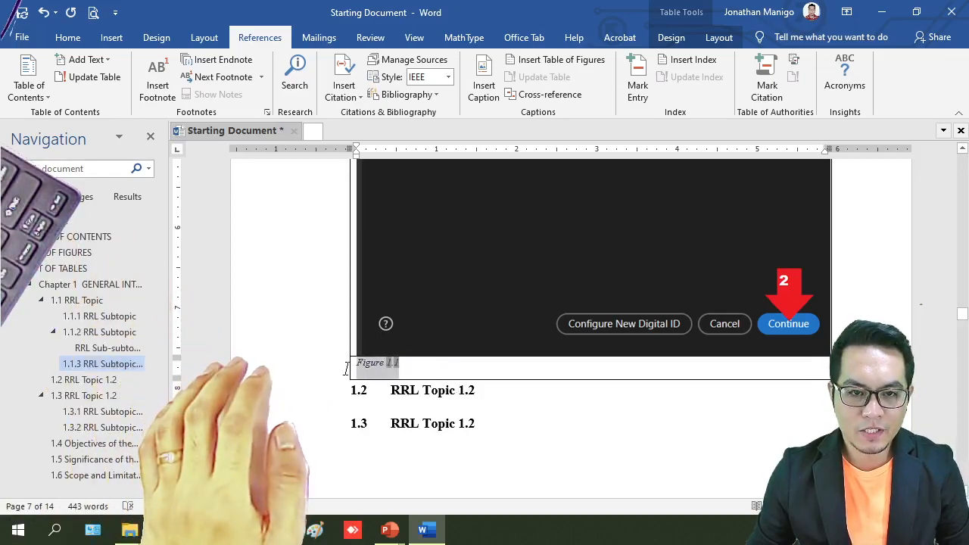
click(67, 37)
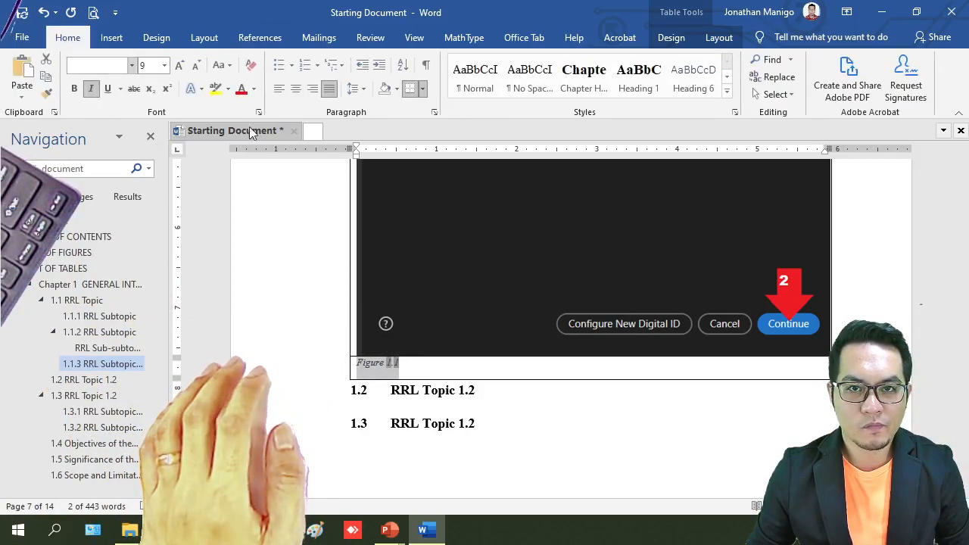
click(475, 76)
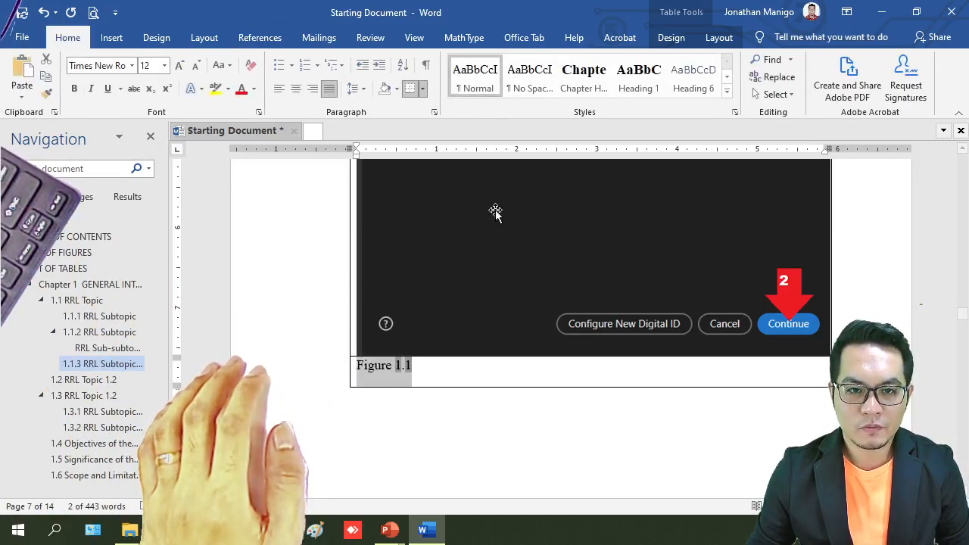
click(494, 374)
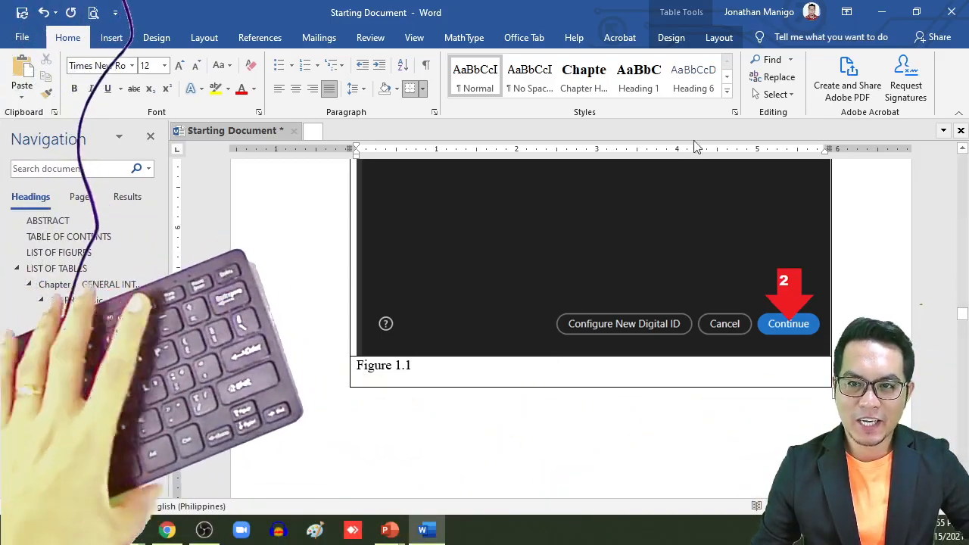
Step: Apply the Caption style to Figure 1.1 and modify it to 10 pt, non-italic, Automatic colour, left-aligned
click(726, 91)
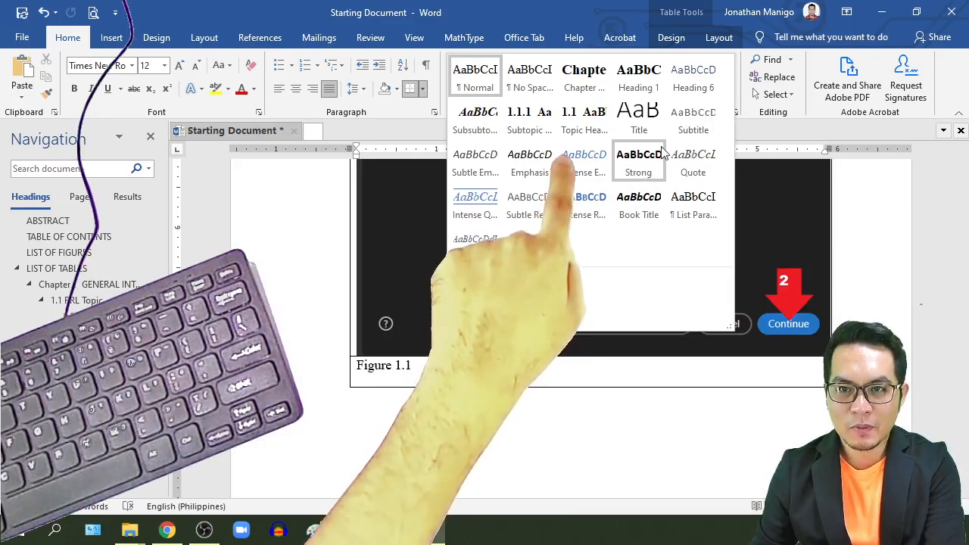
click(493, 258)
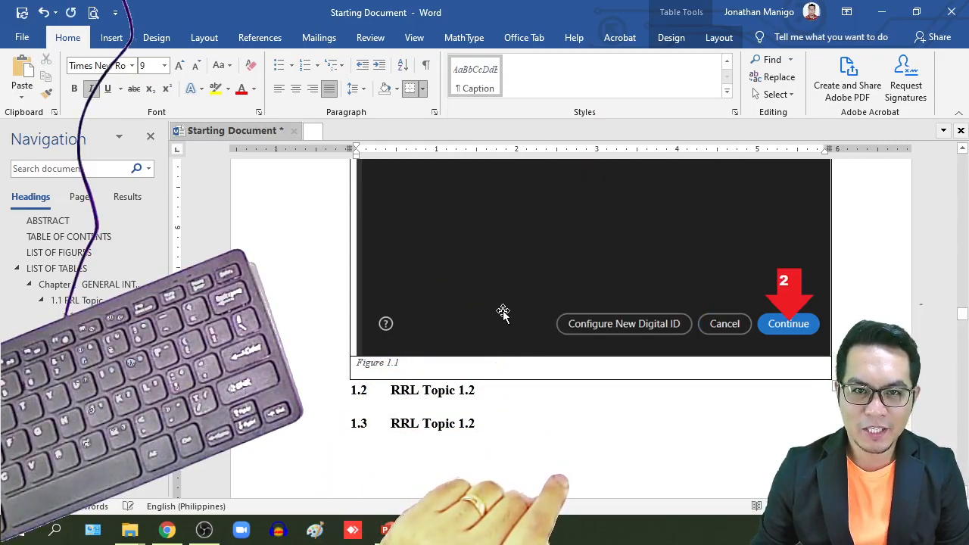
right_click(475, 78)
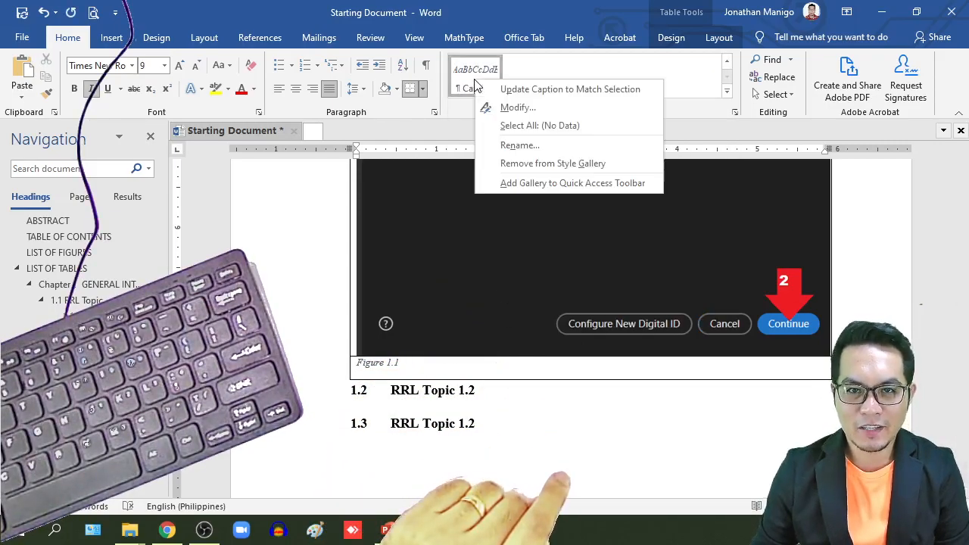
click(517, 108)
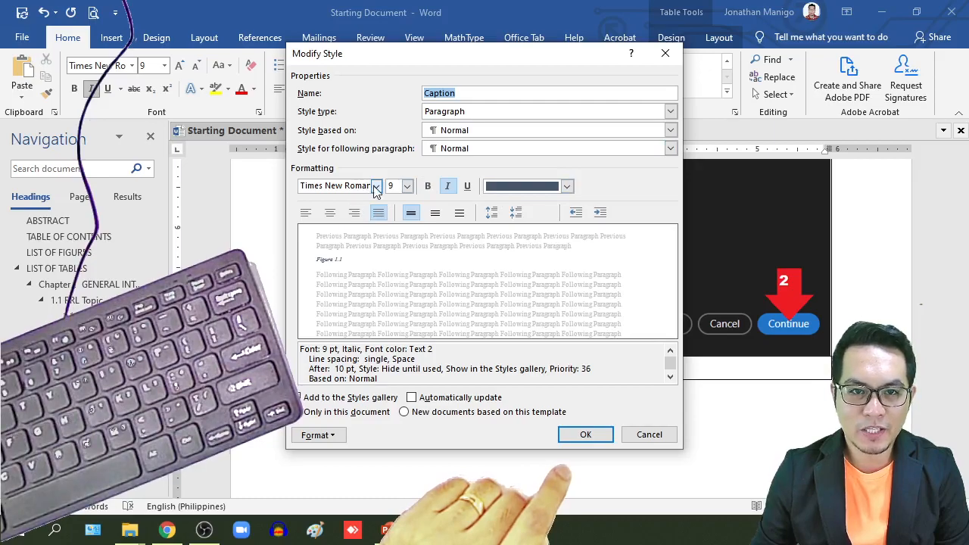
click(406, 186)
click(397, 221)
click(451, 189)
click(567, 187)
click(523, 212)
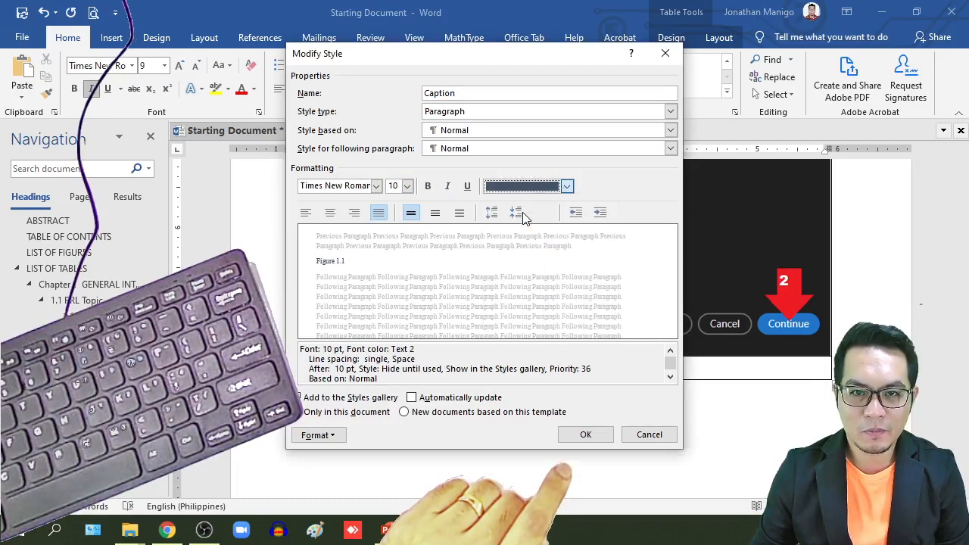
click(375, 219)
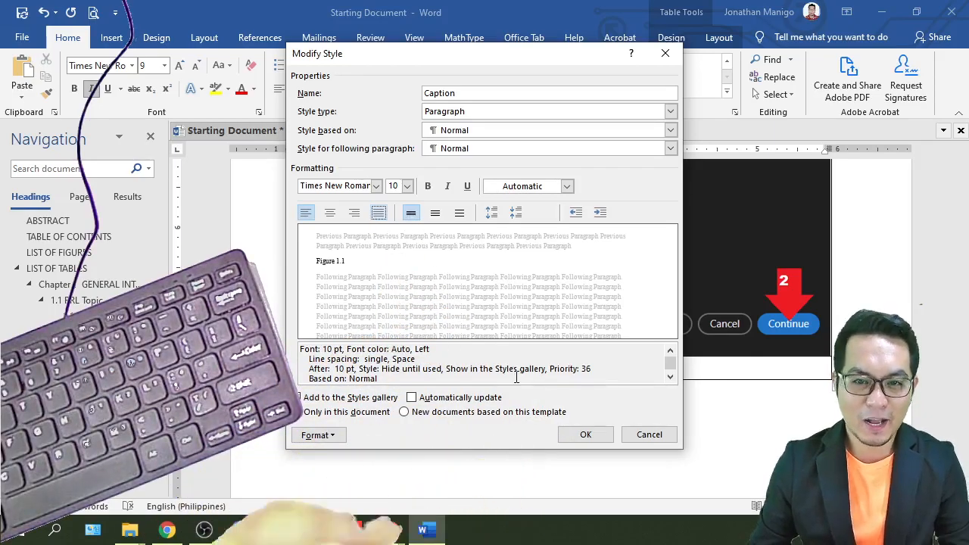
click(586, 433)
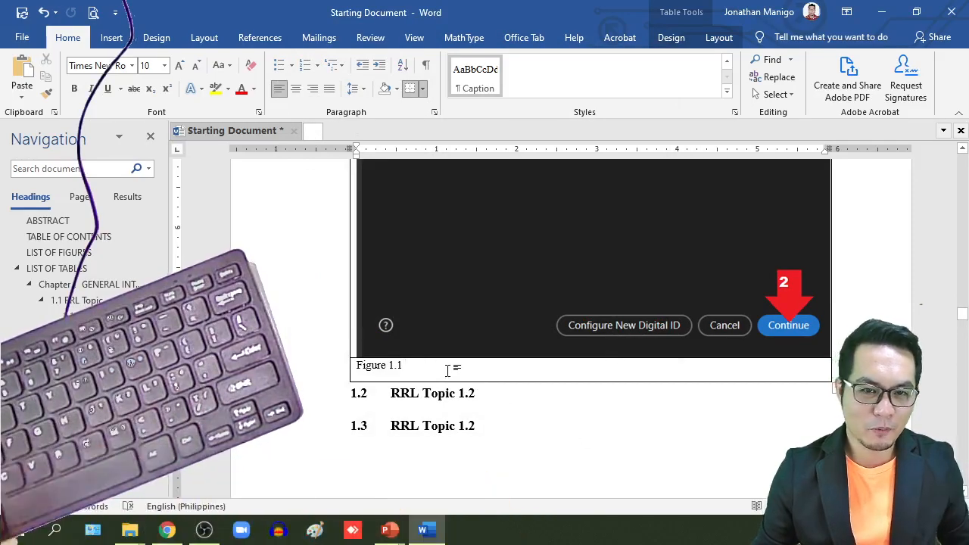
Step: Finish the Figure 1.1 caption's sentence on one-line versus multiple-line captions, ending 'justified.', and justify it
text(This the caption of the figure. If it’s only onr ;)
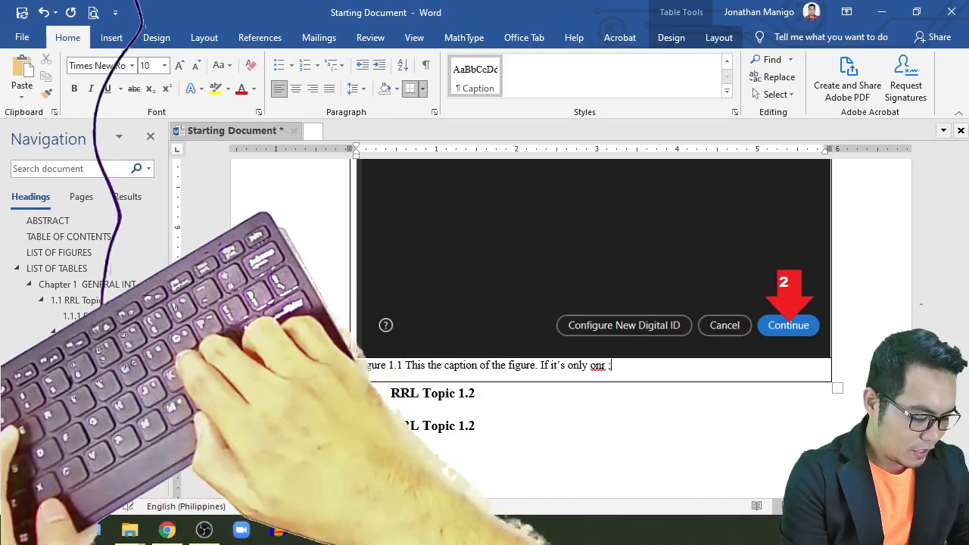
key(BackSpace)
key(BackSpace)
key(BackSpace)
key(BackSpace)
key(BackSpace)
key(BackSpace)
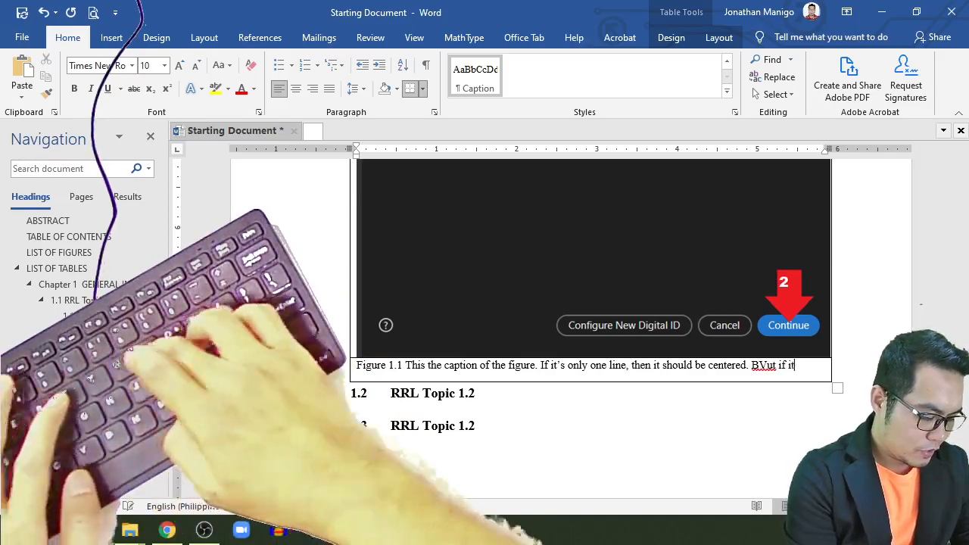
text(lti)
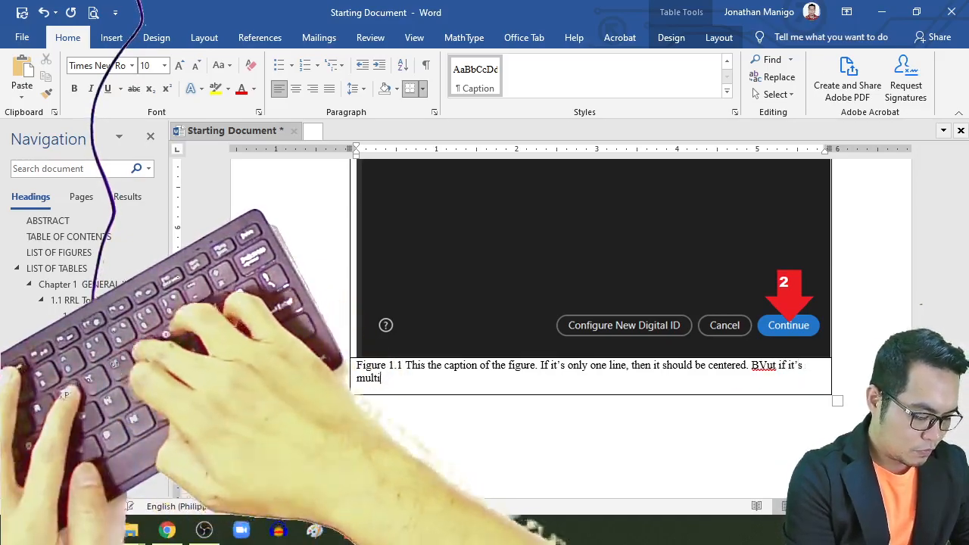
text(ple lines, then jku)
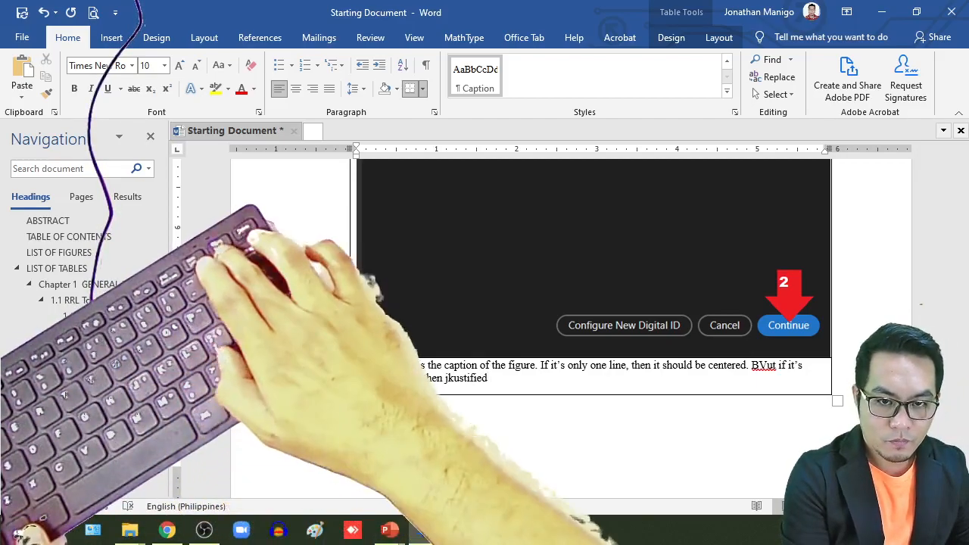
key(BackSpace)
key(BackSpace)
key(BackSpace)
key(BackSpace)
key(BackSpace)
key(BackSpace)
key(BackSpace)
key(BackSpace)
key(BackSpace)
key(BackSpace)
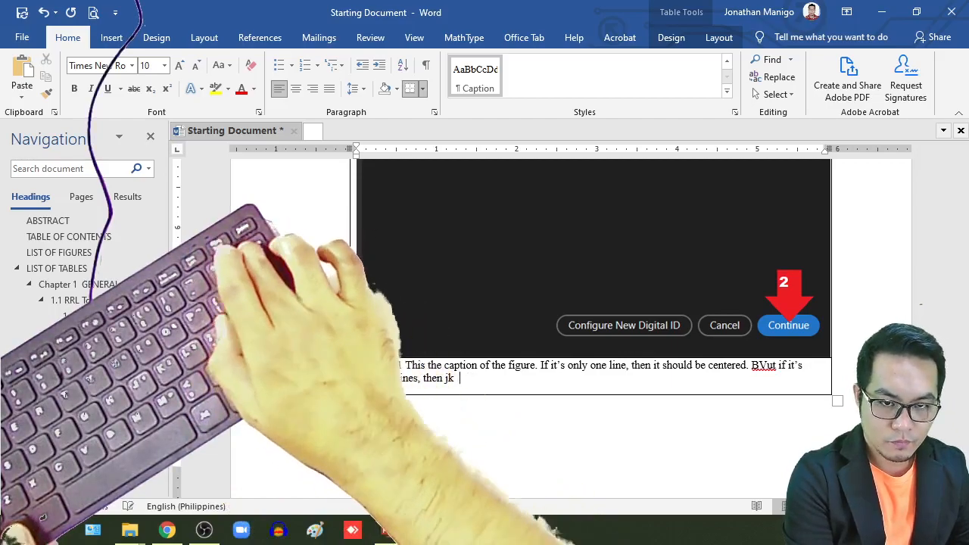
text(justi)
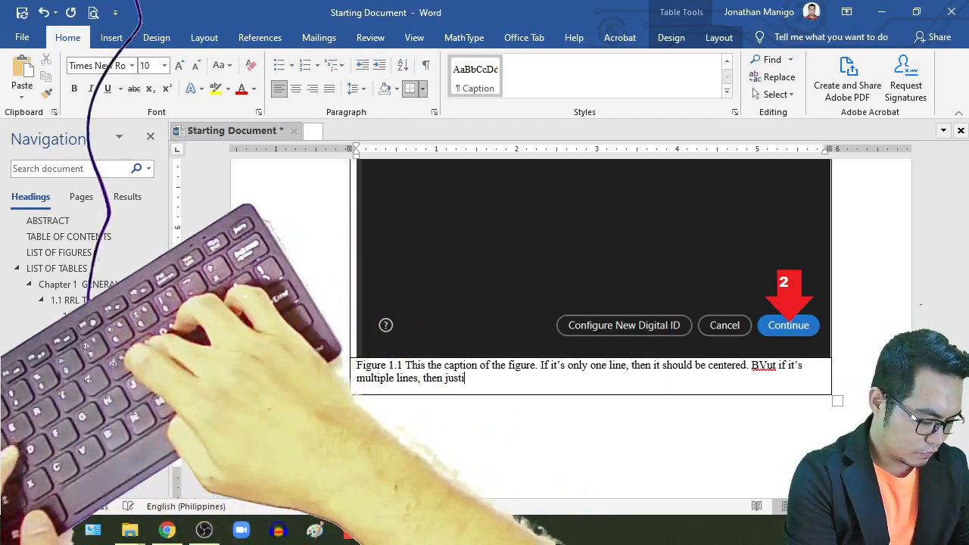
text(fied.)
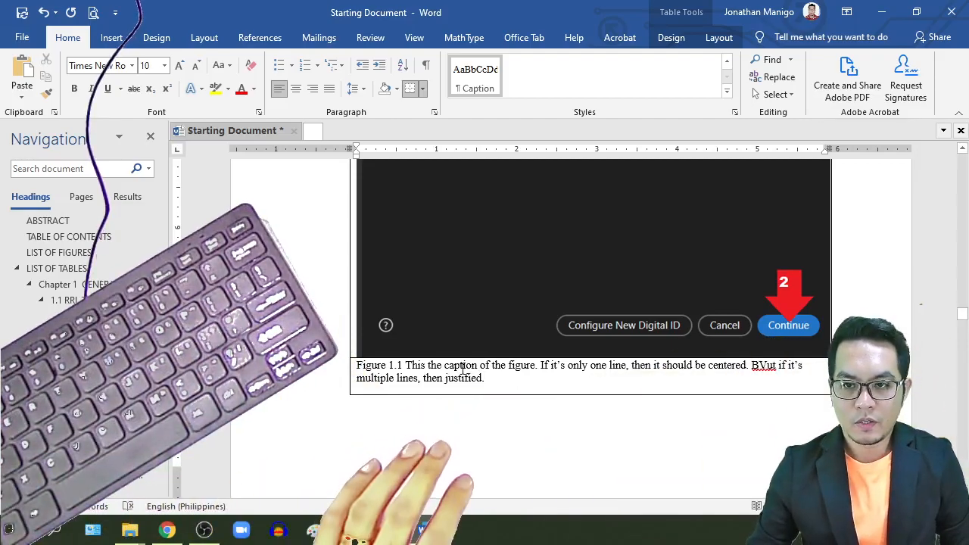
click(330, 90)
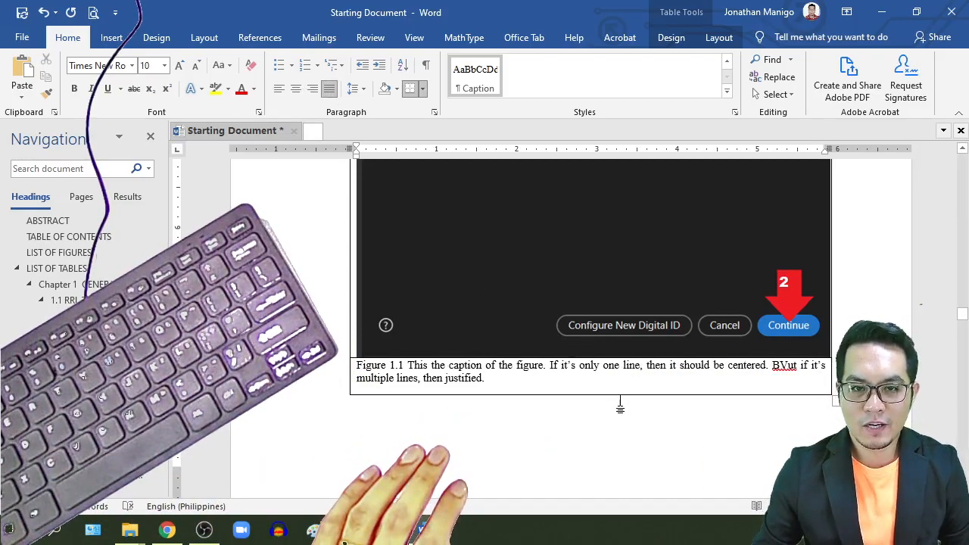
scroll(603, 386, up, 5)
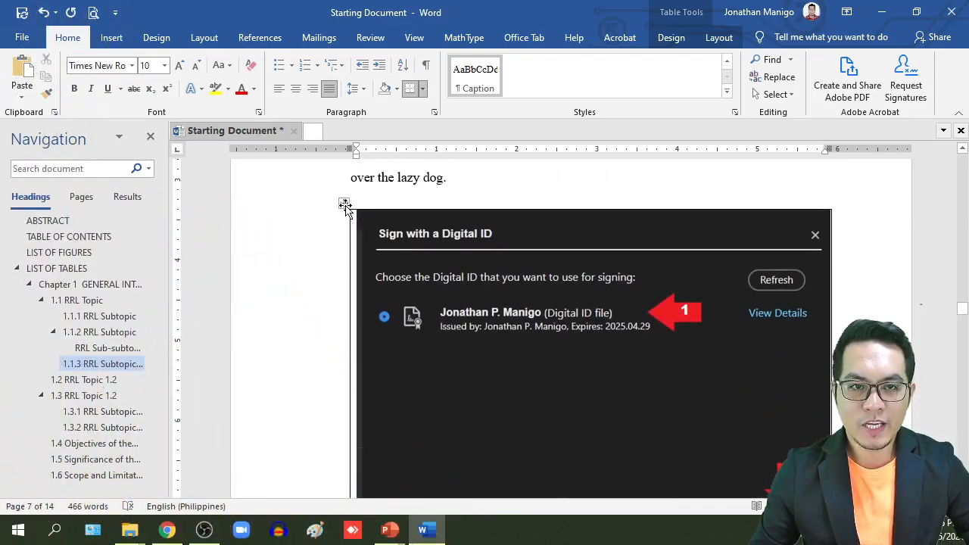
Step: Apply No Border to the whole figure table so it appears borderless
click(344, 204)
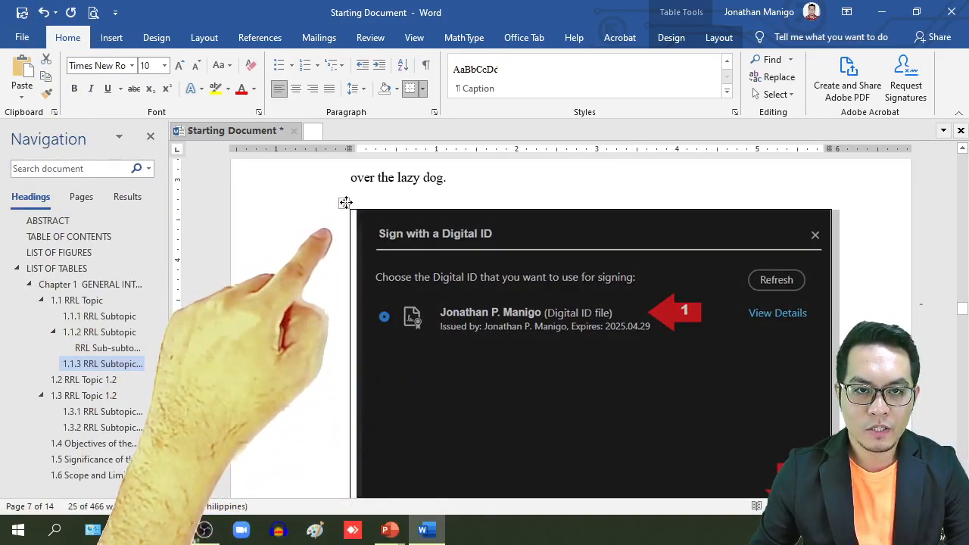
click(731, 37)
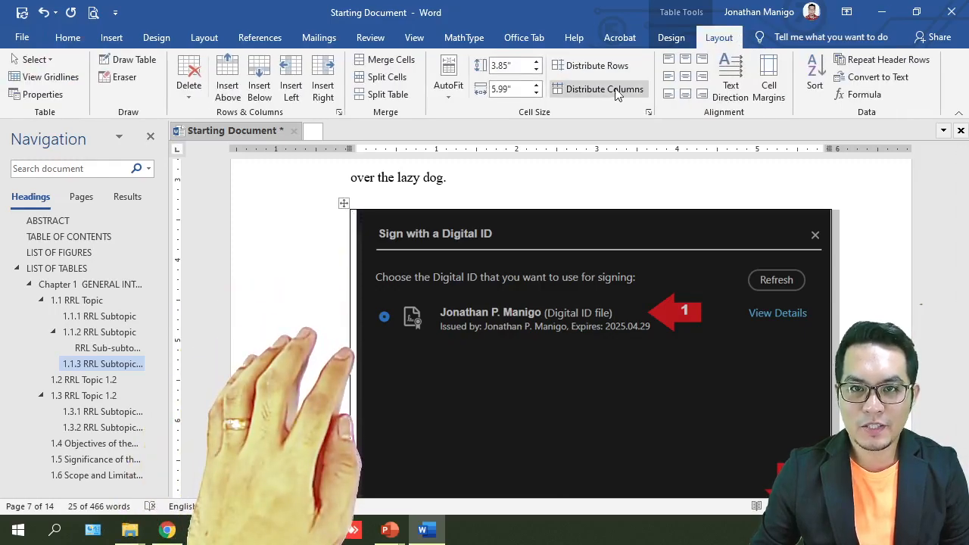
click(671, 38)
click(751, 94)
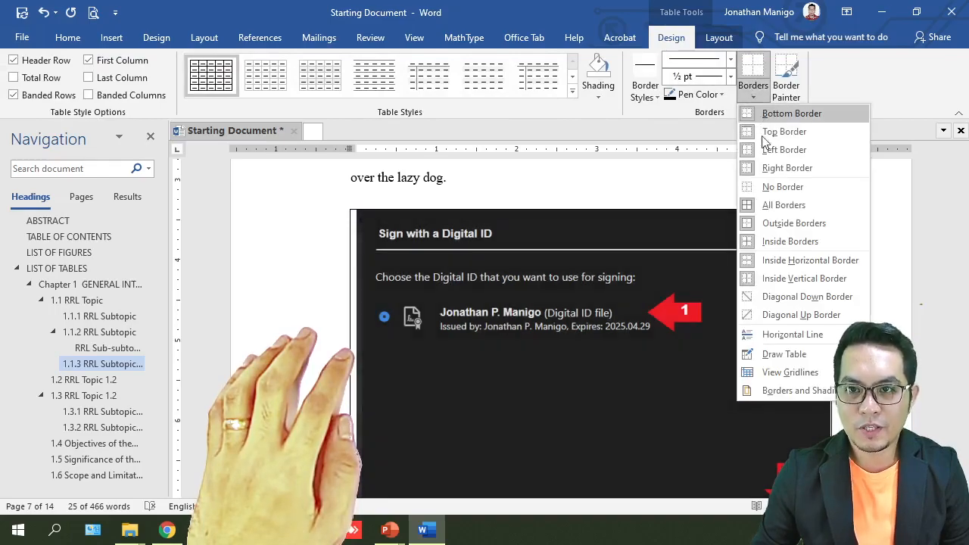
click(781, 186)
scroll(665, 238, down, 5)
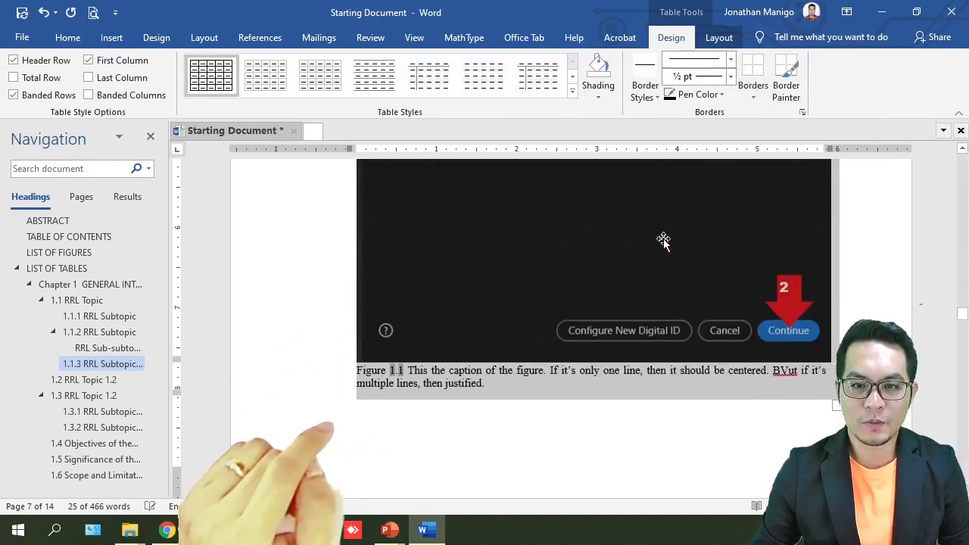
click(609, 413)
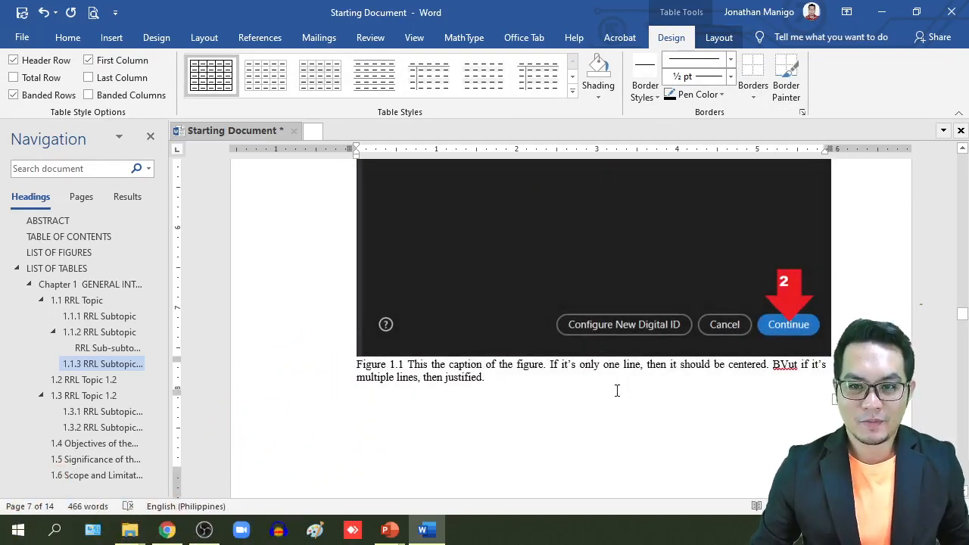
Step: Shrink the Digital ID screenshot by dragging its corner handle inward
click(554, 324)
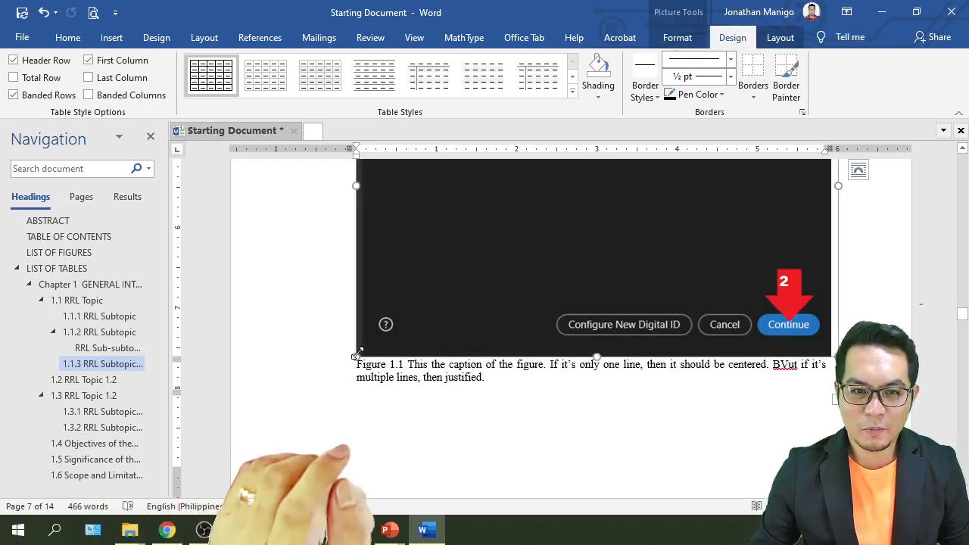
drag(364, 349, 484, 303)
scroll(634, 368, down, 5)
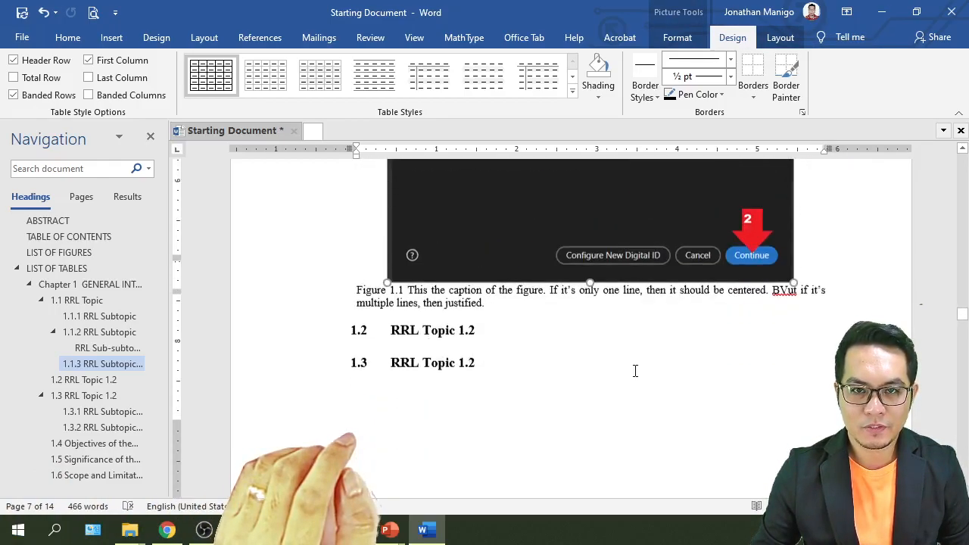
click(589, 344)
scroll(589, 344, up, 7)
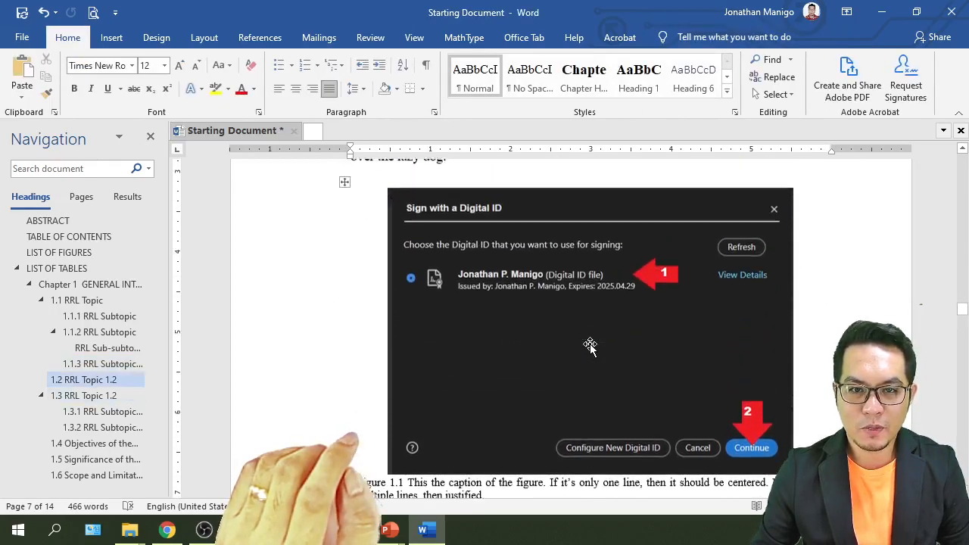
scroll(590, 344, down, 3)
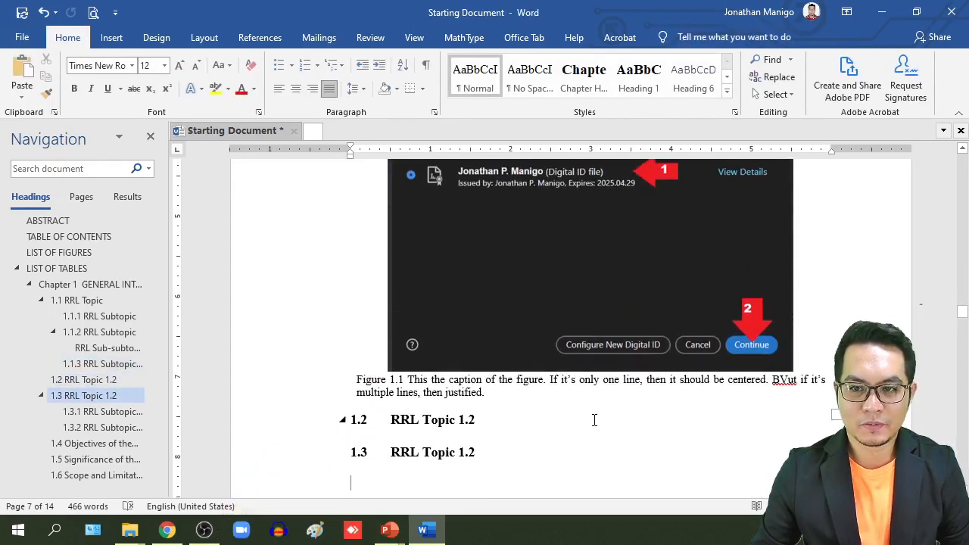
scroll(599, 399, down, 1)
scroll(597, 382, up, 4)
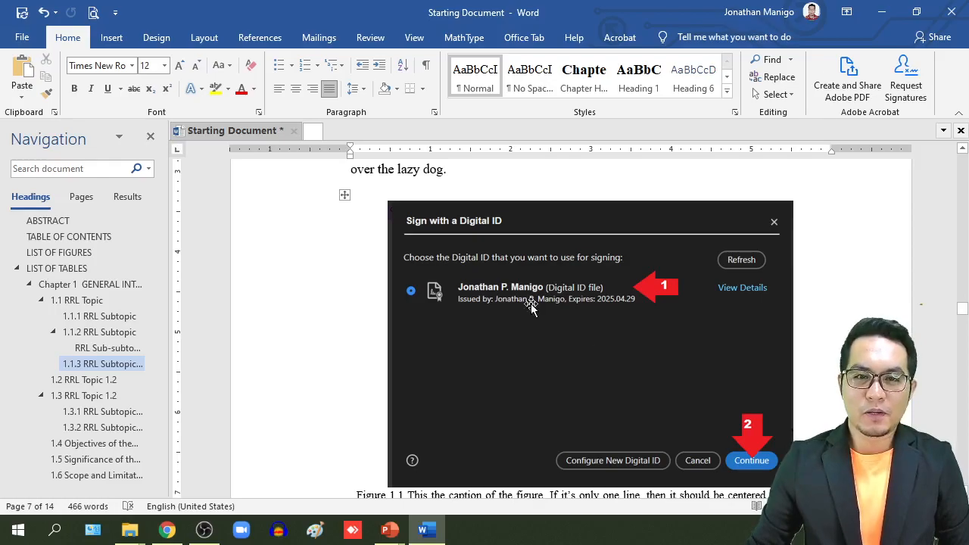
click(344, 197)
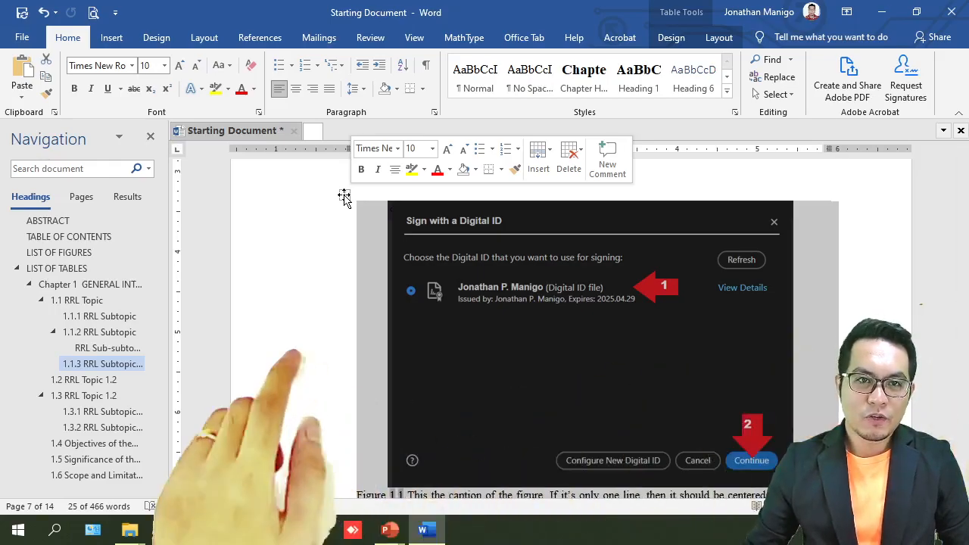
Step: Switch to the References tools with the caret inside the figure table
click(258, 37)
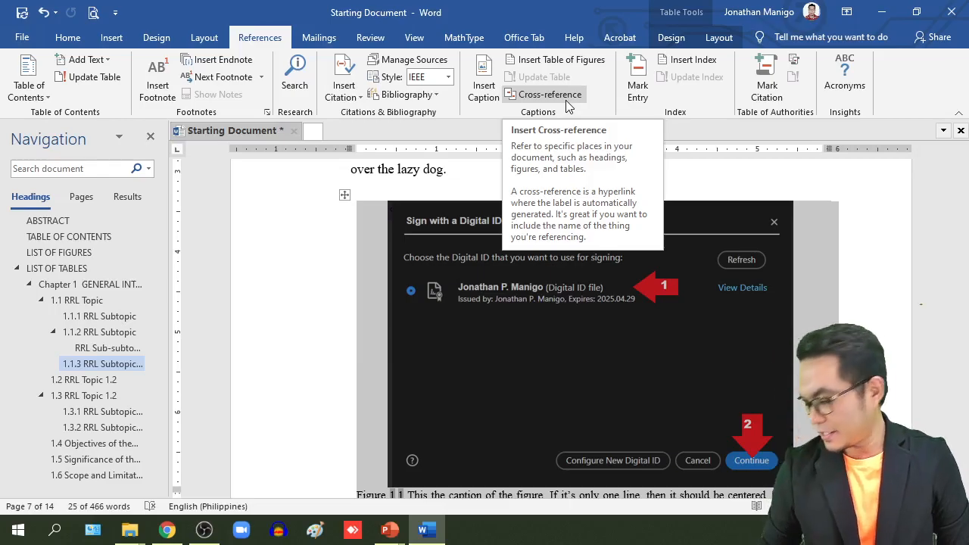
click(332, 279)
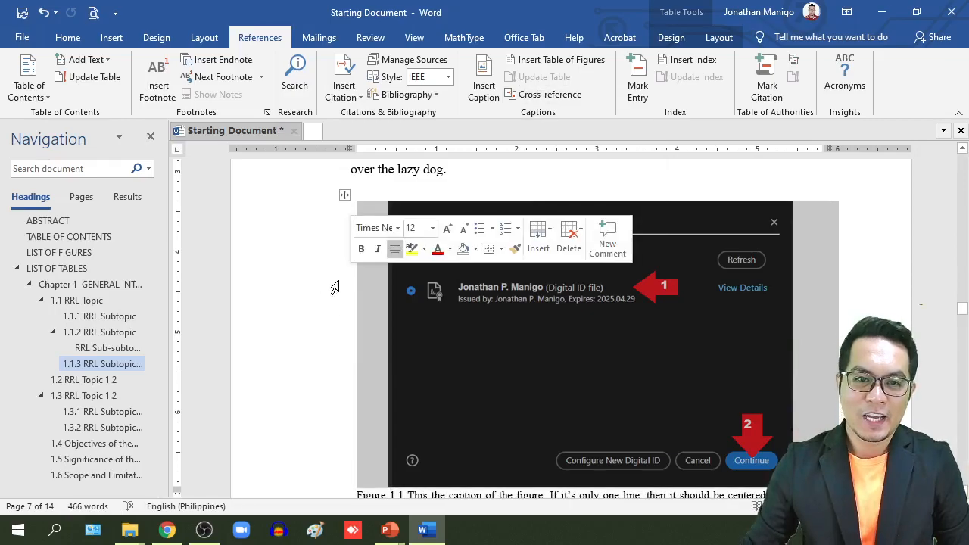
click(383, 334)
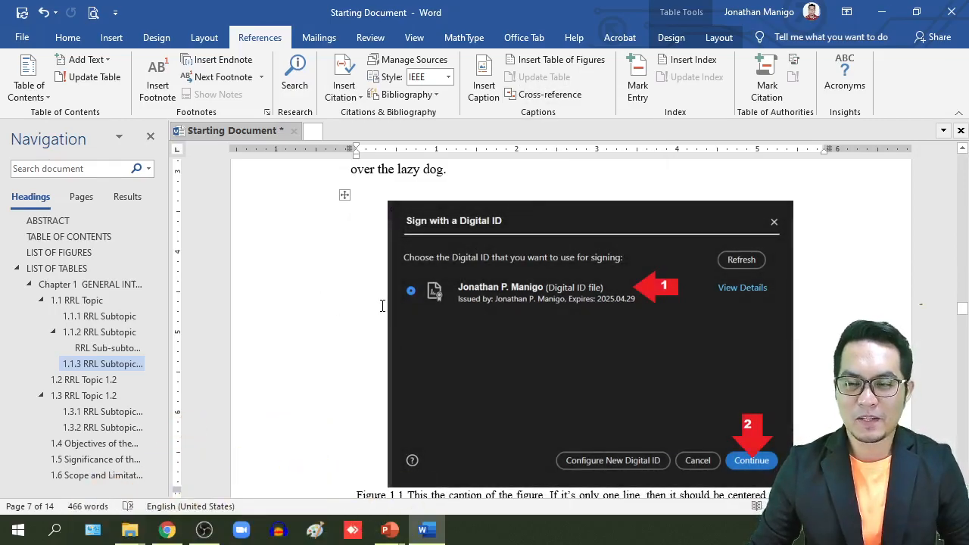
Step: Visit the empty LIST OF FIGURES page, then return to the end of the Figure 1.1 caption
click(88, 254)
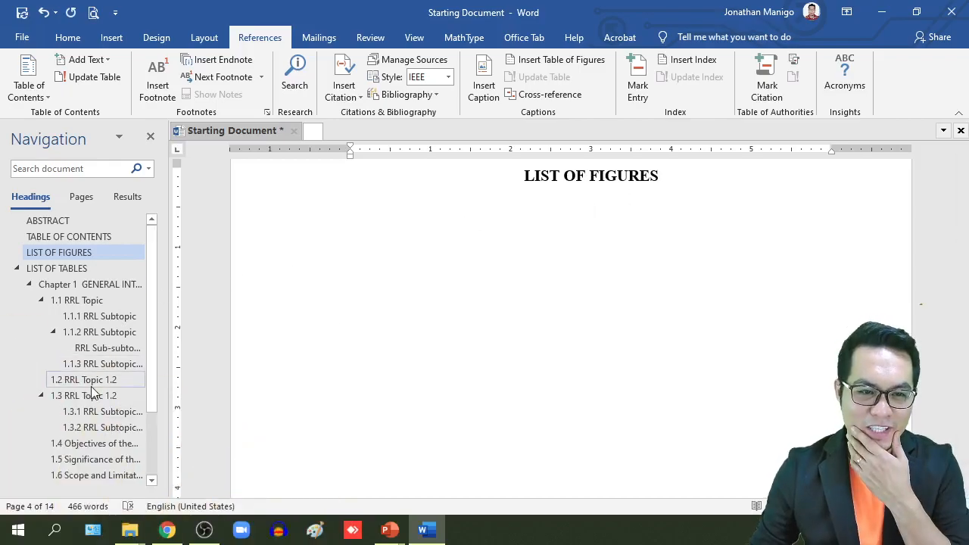
click(99, 429)
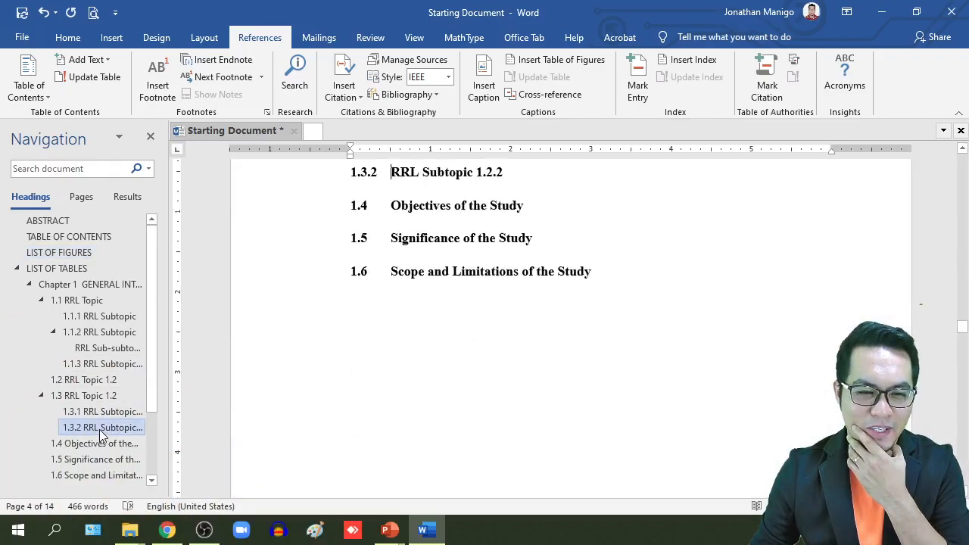
scroll(489, 346, up, 5)
scroll(491, 346, up, 6)
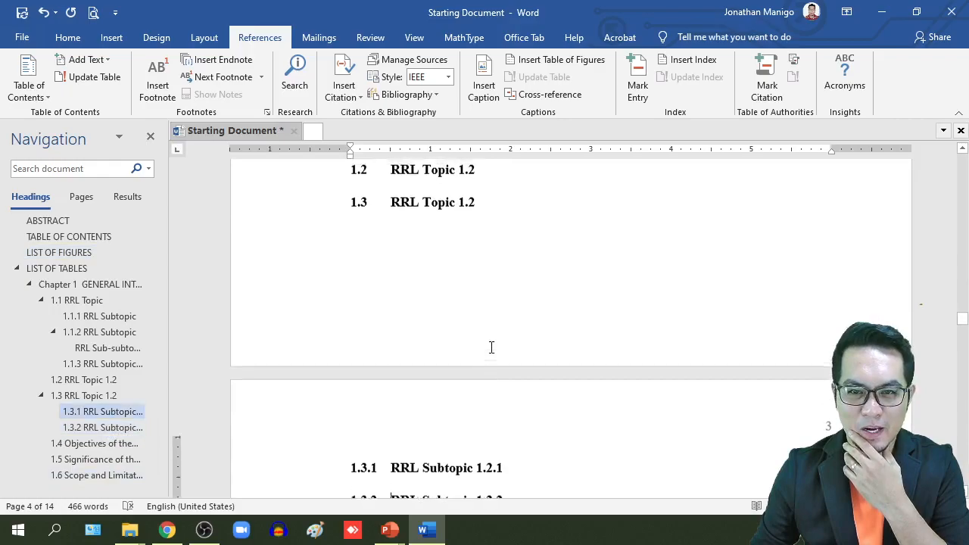
click(501, 401)
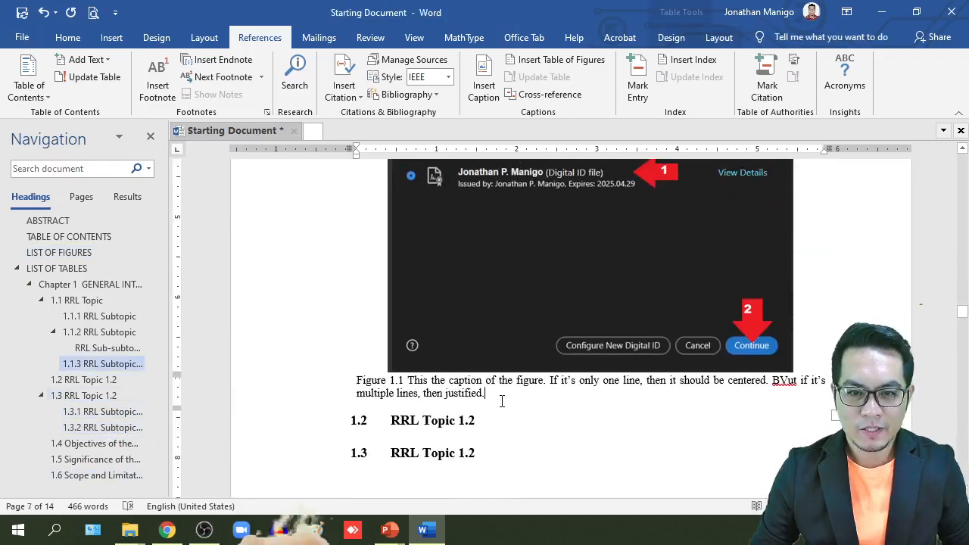
Step: Add the second figure below RRL Subtopic 1.2.2, refreshing its caption number to Figure 1.2
click(535, 381)
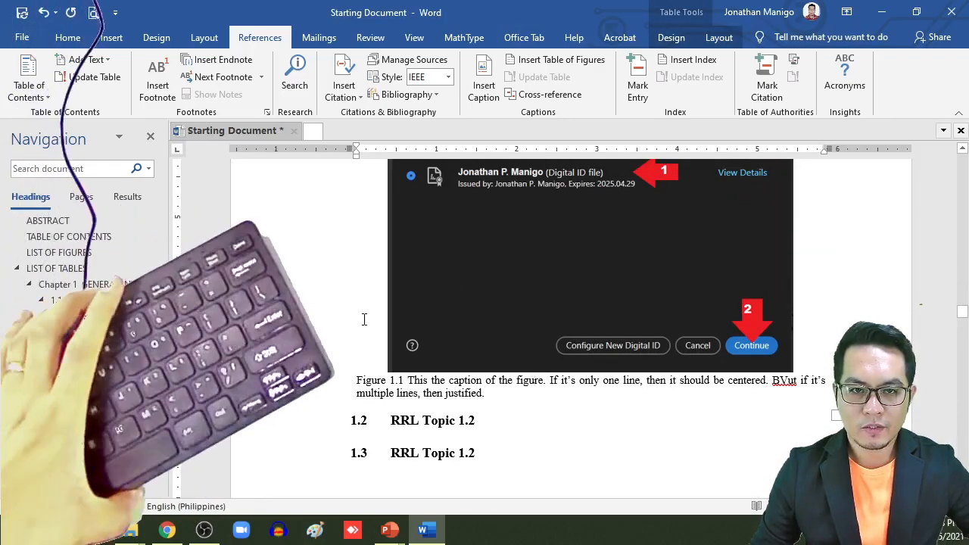
scroll(367, 320, up, 5)
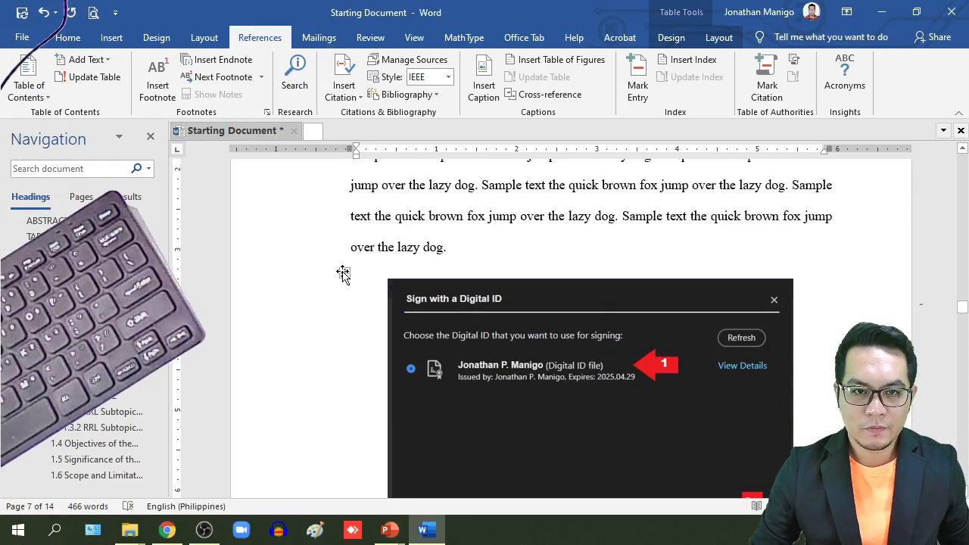
click(343, 274)
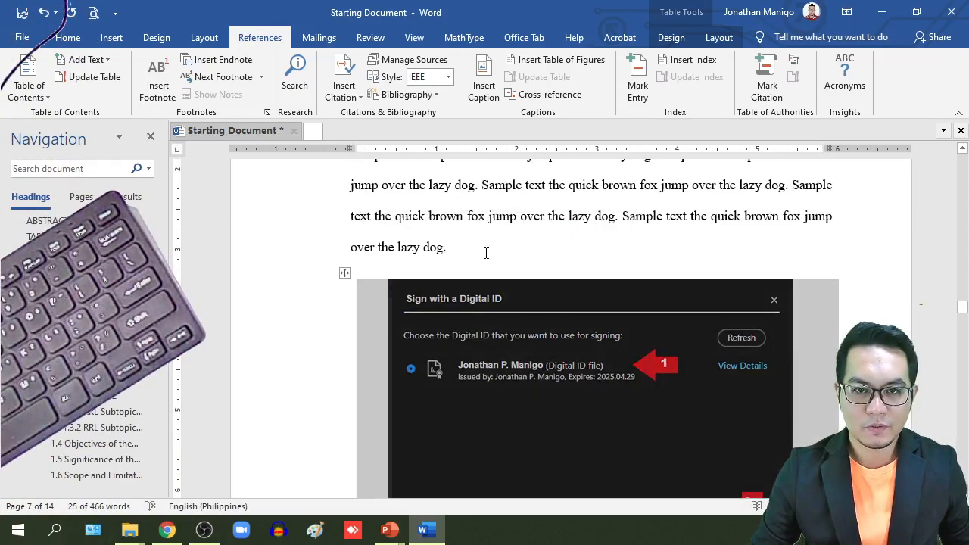
click(486, 253)
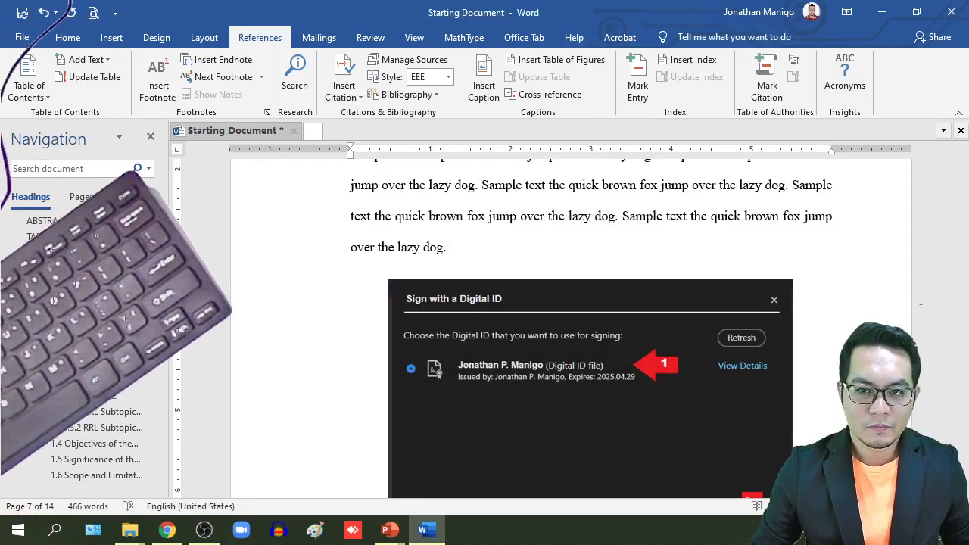
scroll(485, 250, up, 10)
scroll(485, 250, down, 15)
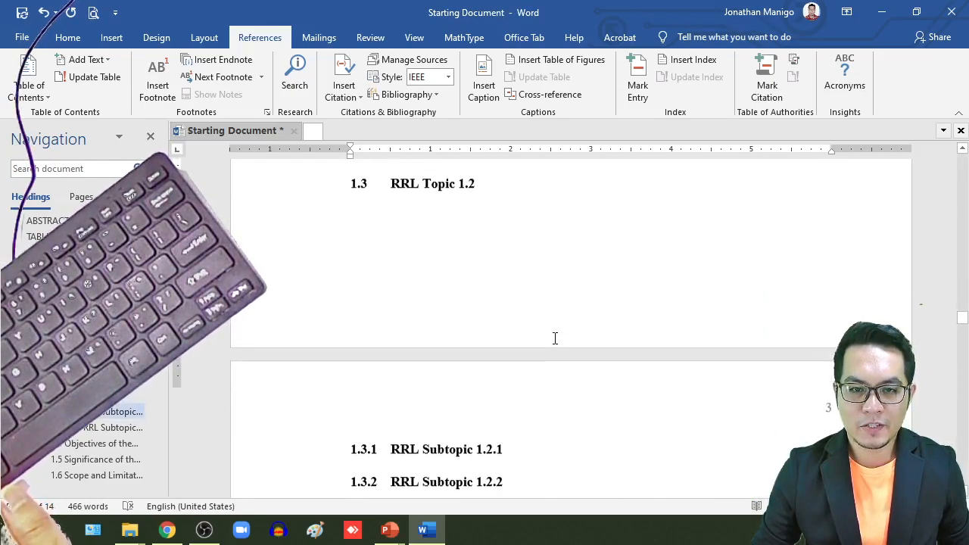
scroll(555, 339, down, 3)
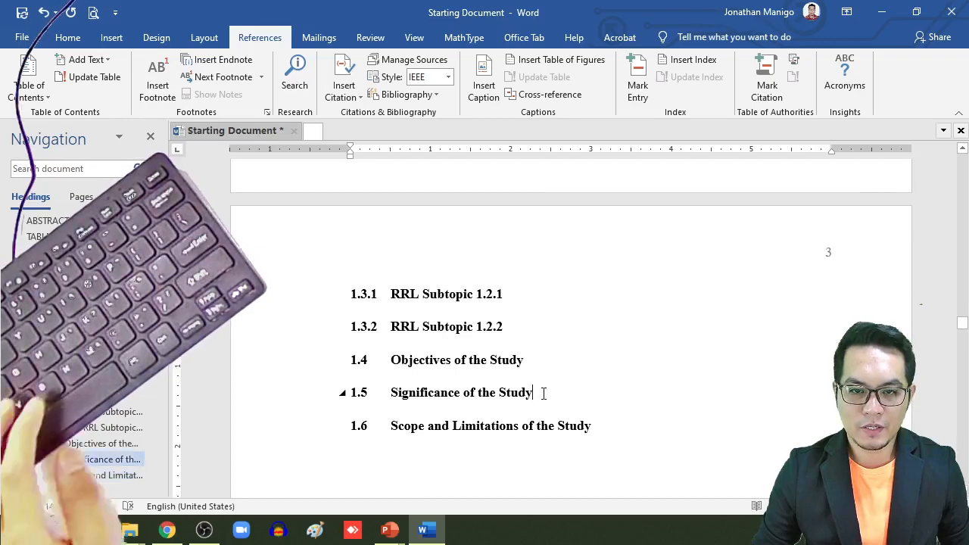
click(521, 326)
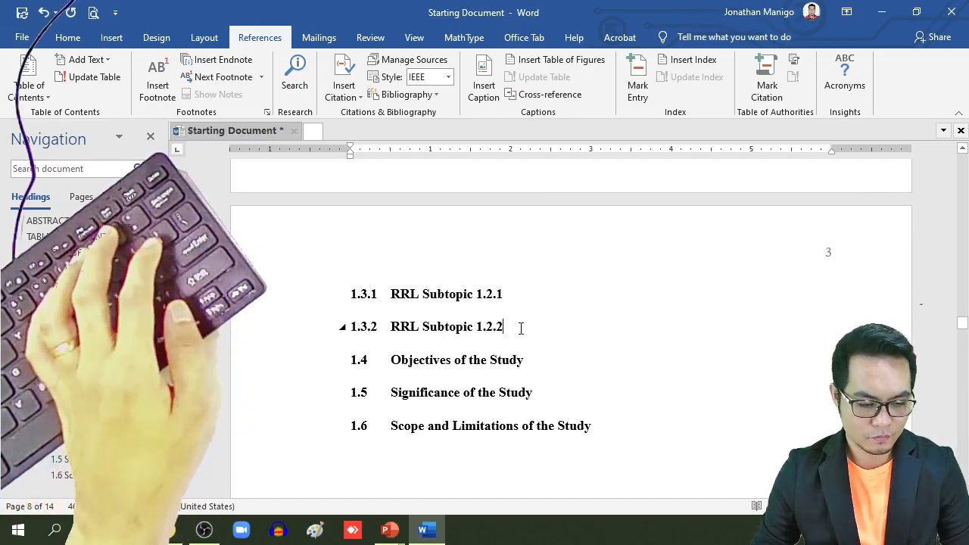
key(Return)
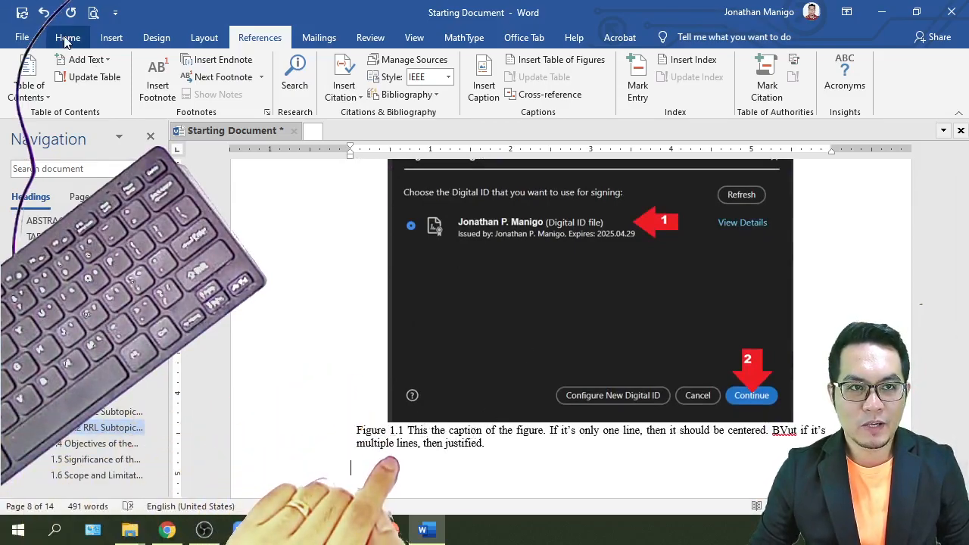
click(93, 13)
click(59, 43)
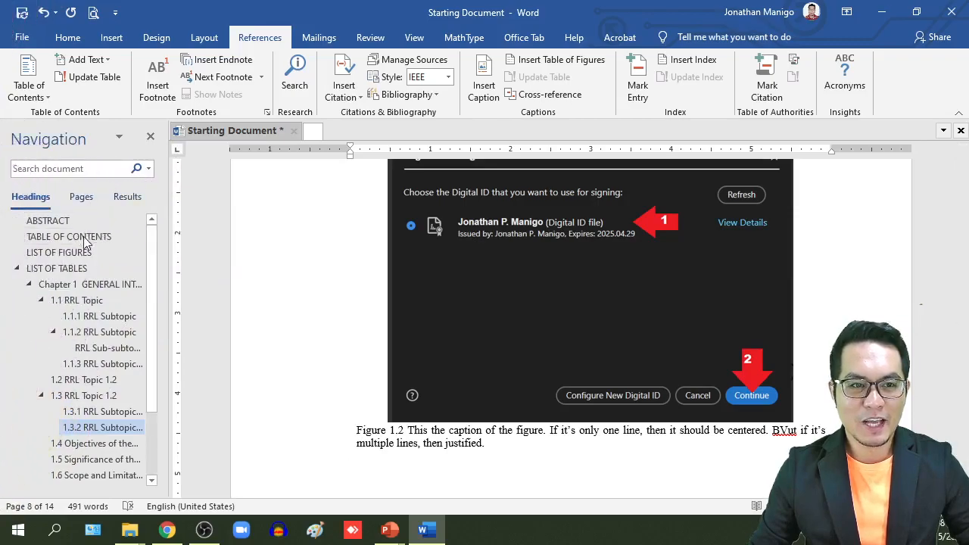
Step: Set up a left-aligned empty line directly beneath the LIST OF FIGURES heading
click(81, 255)
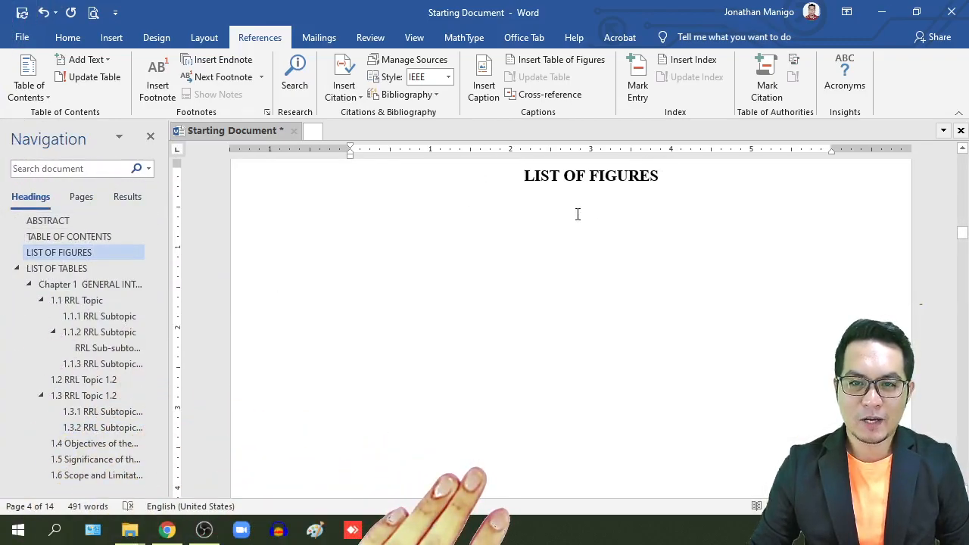
key(ctrl+l)
key(BackSpace)
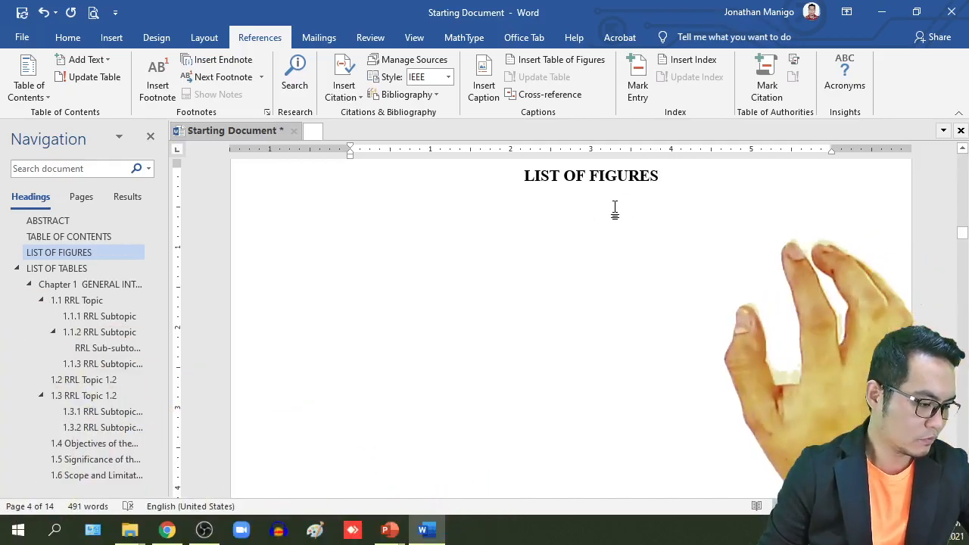
key(Return)
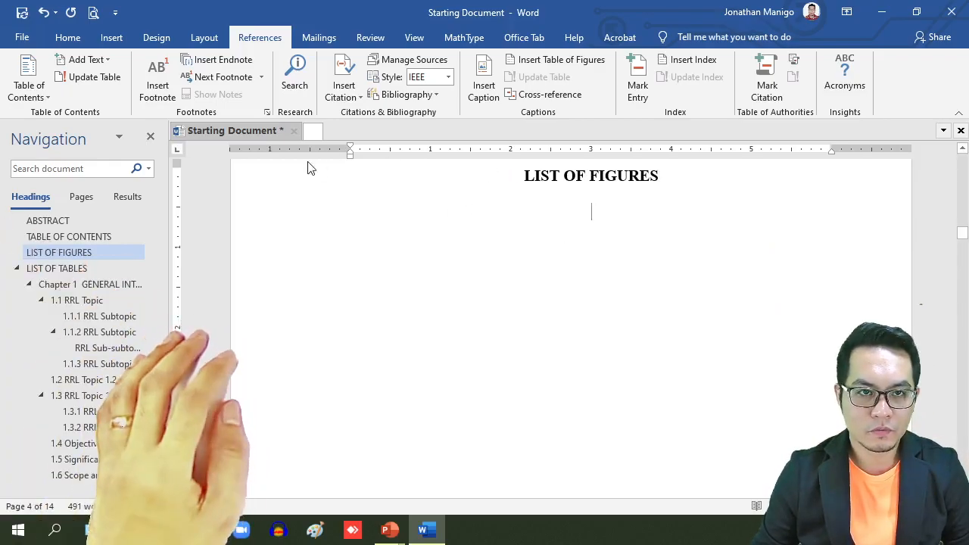
click(61, 39)
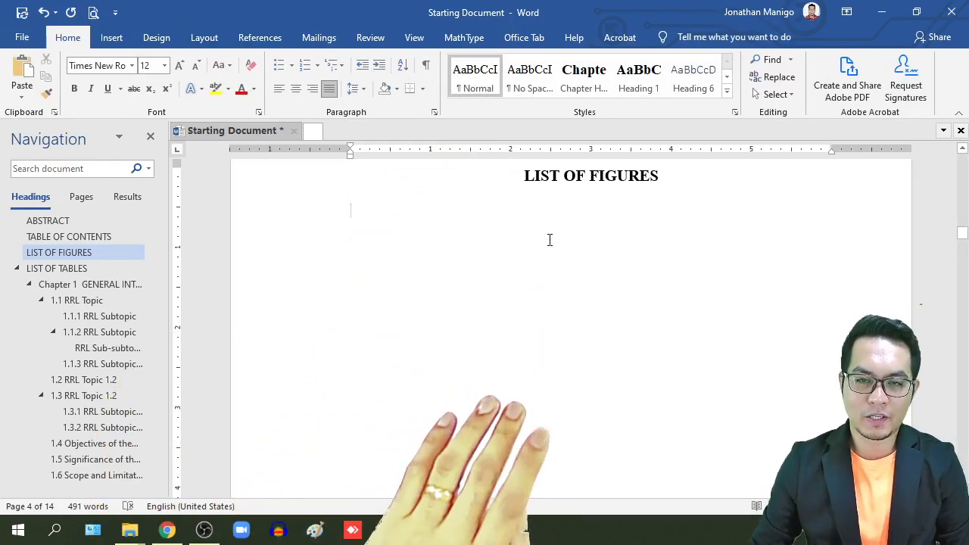
click(261, 40)
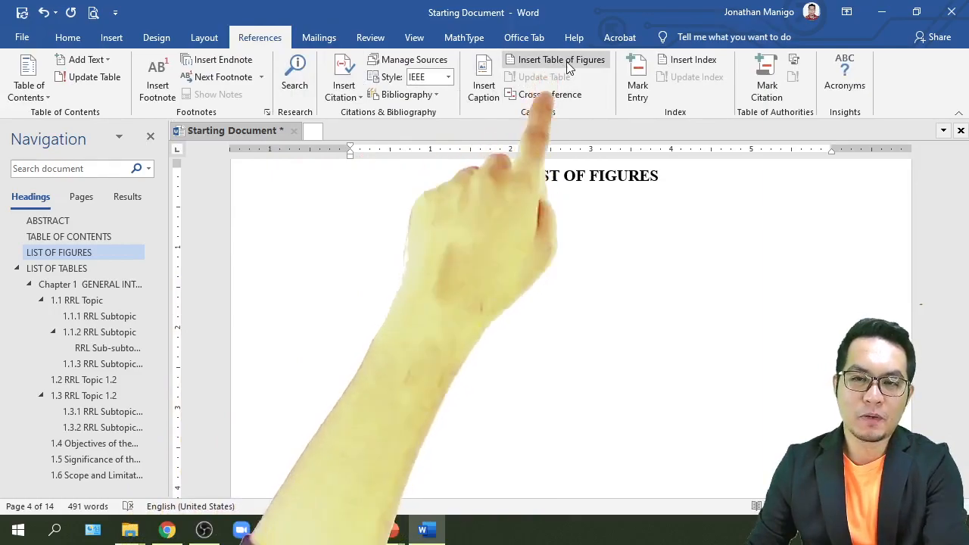
Step: Start a table of figures using the Figure caption label and the From template format
click(558, 59)
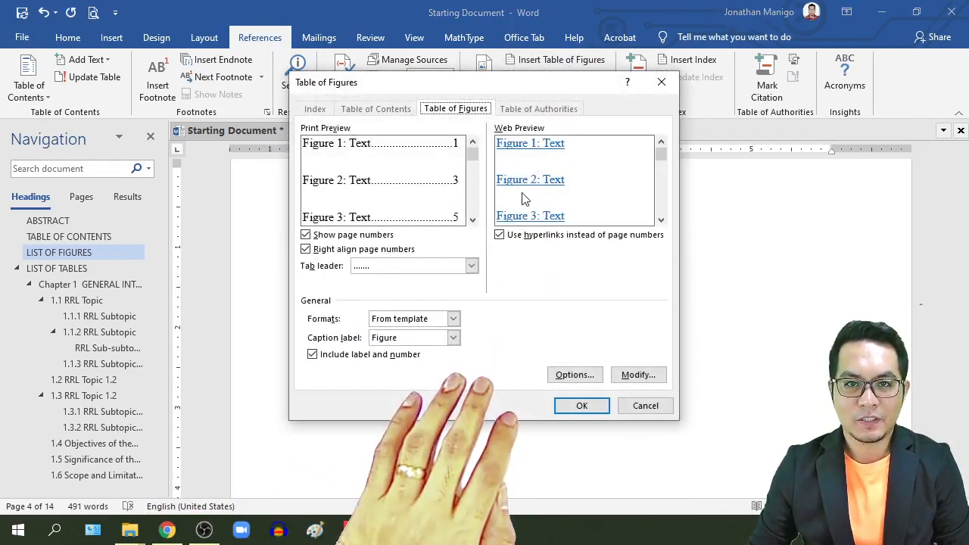
click(452, 338)
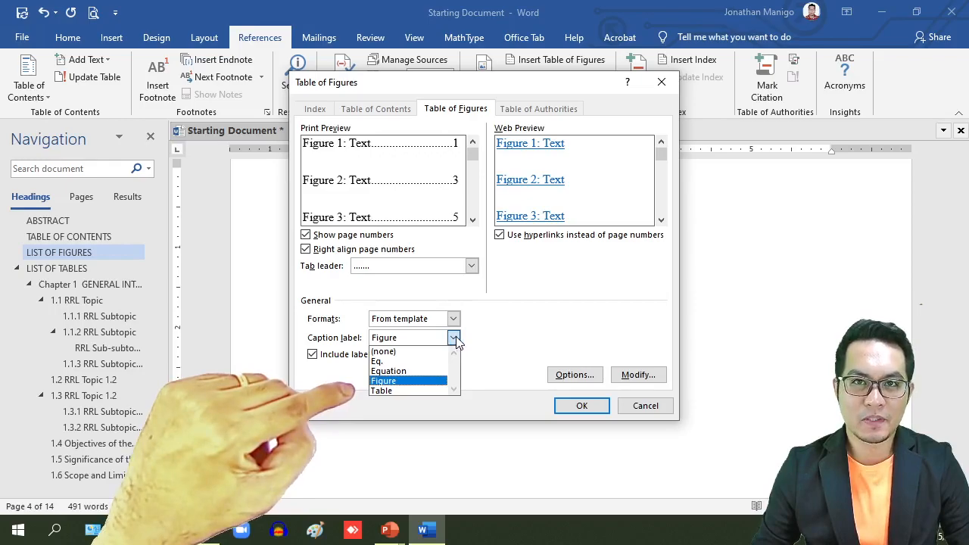
click(409, 381)
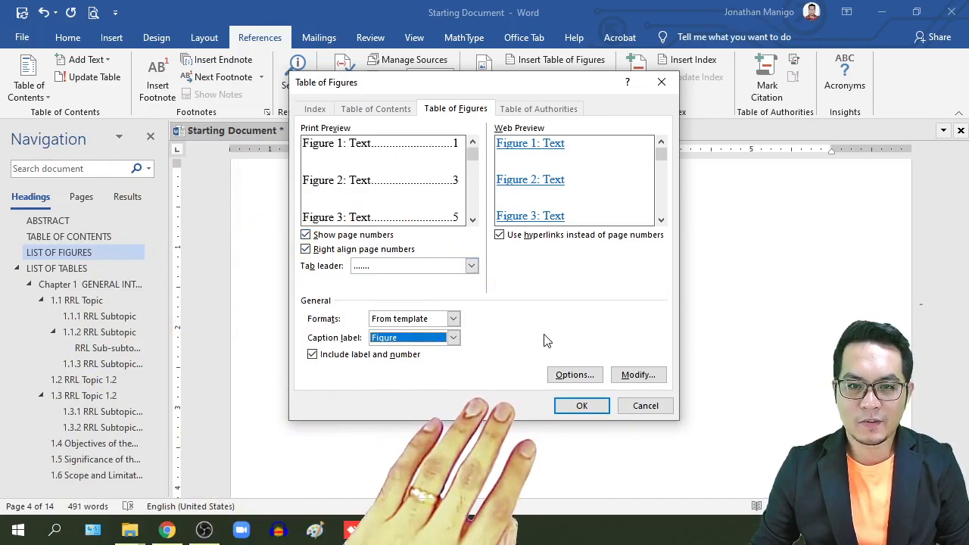
click(429, 322)
click(545, 333)
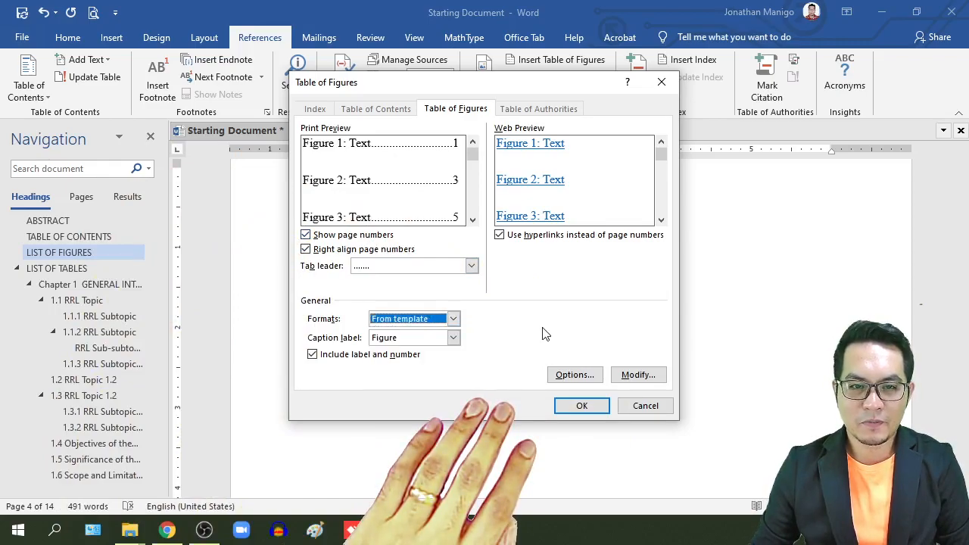
Step: Make the Table of Figures style black, single-spaced with 12 pt spacing, and insert the list
click(639, 375)
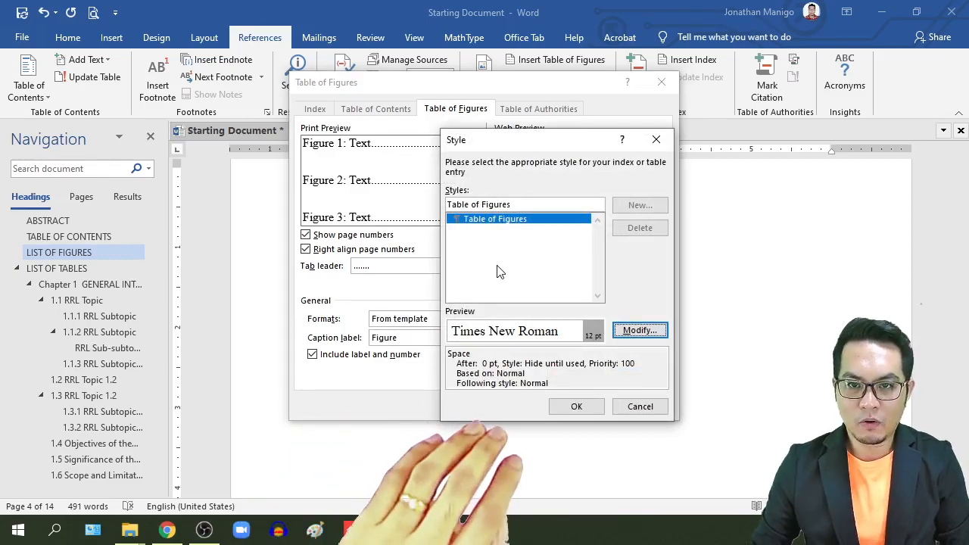
click(639, 331)
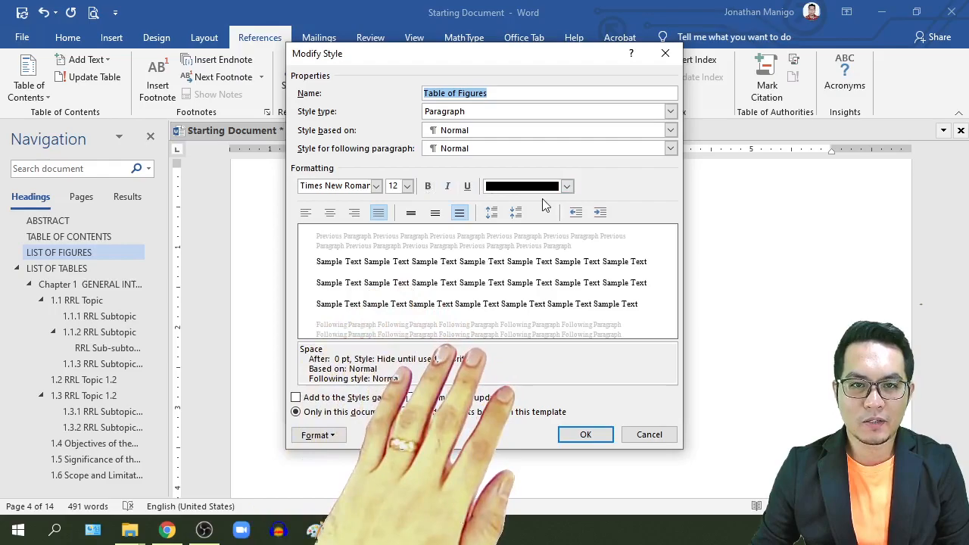
click(567, 188)
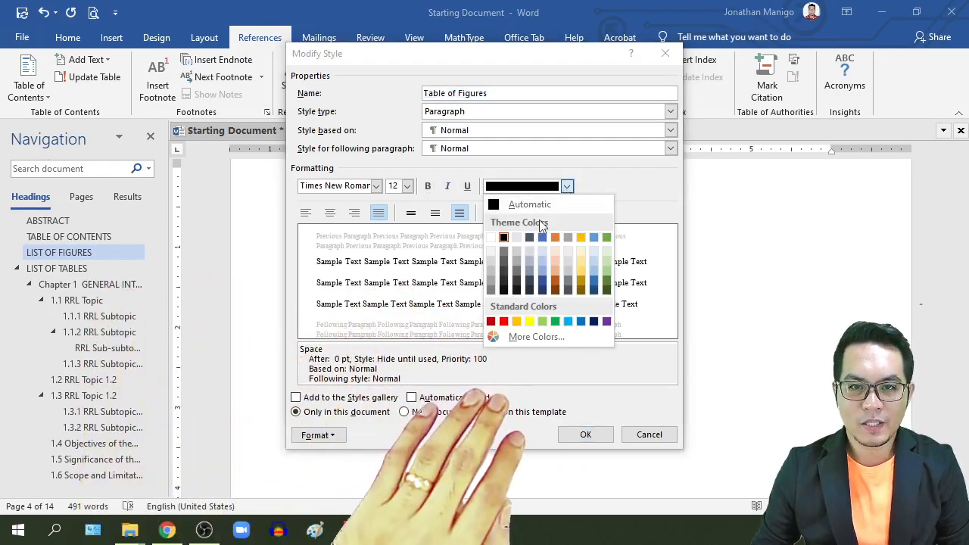
click(504, 238)
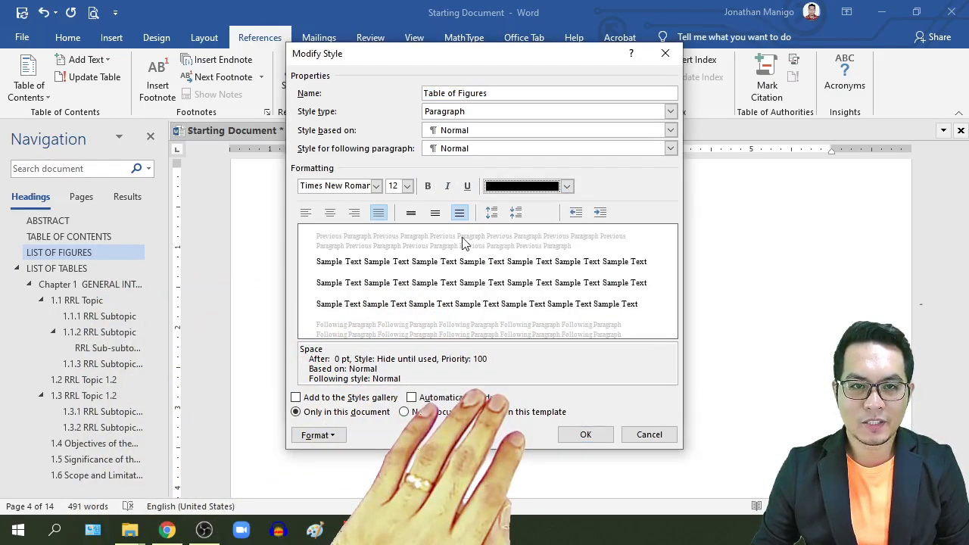
click(412, 219)
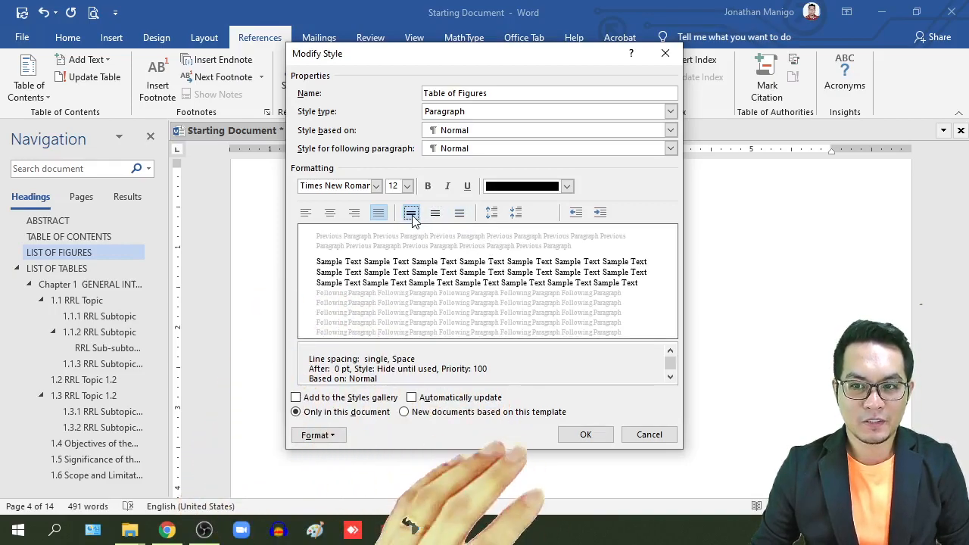
click(489, 216)
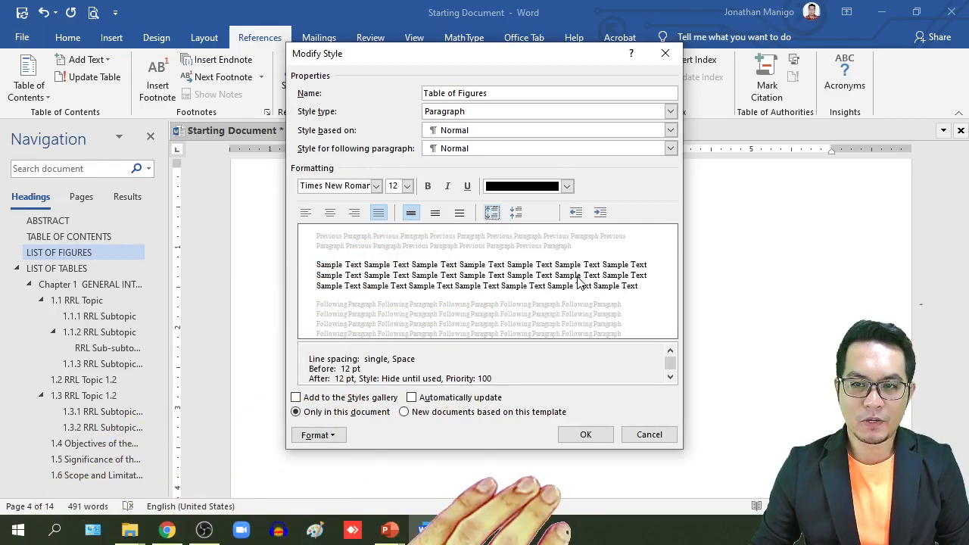
click(590, 434)
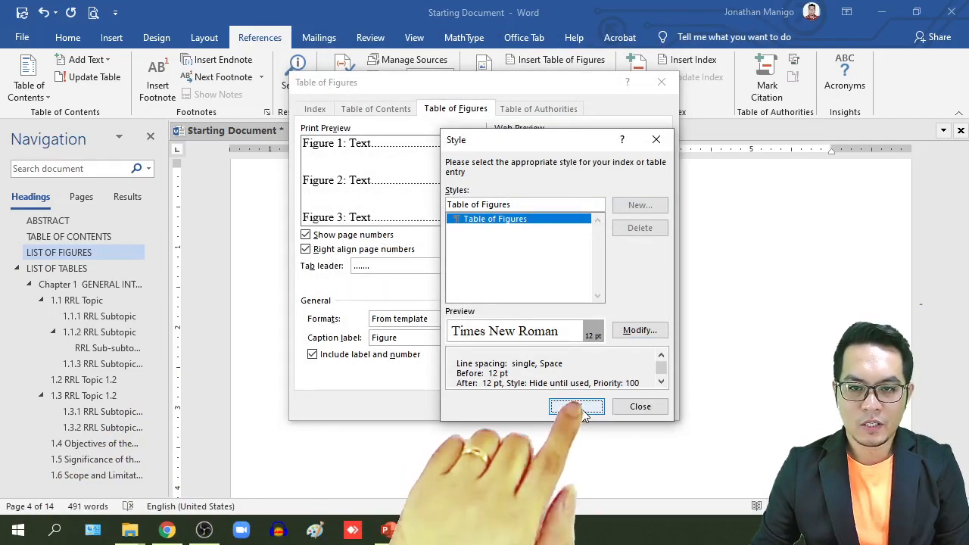
click(578, 407)
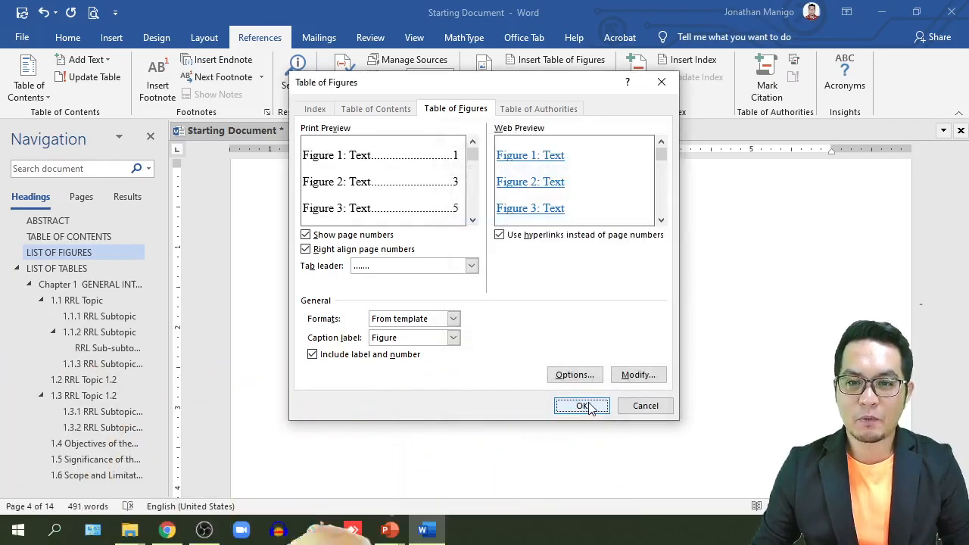
click(581, 406)
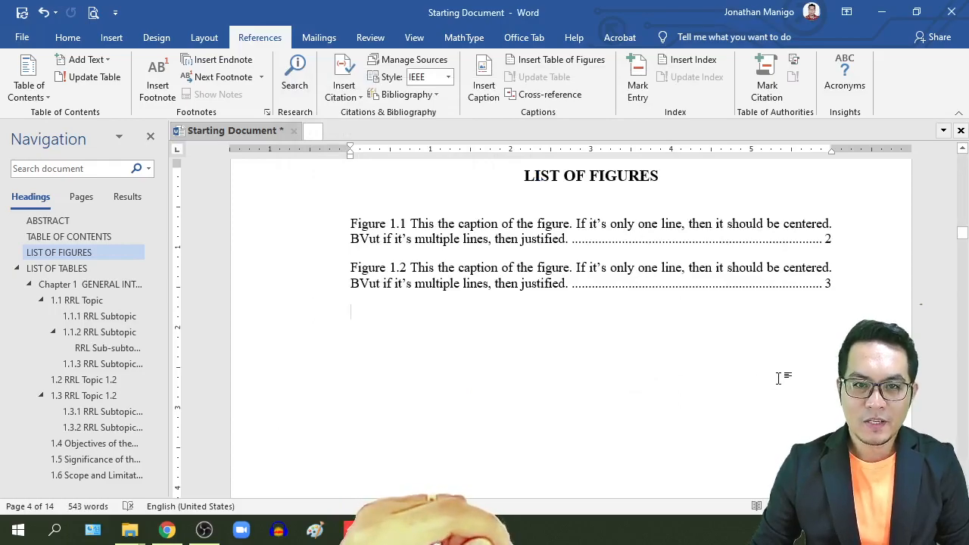
Step: Check the TABLE OF CONTENTS and LIST OF TABLES pages, then follow the Figure 1.1 entry's link
scroll(749, 379, up, 1)
scroll(749, 376, down, 1)
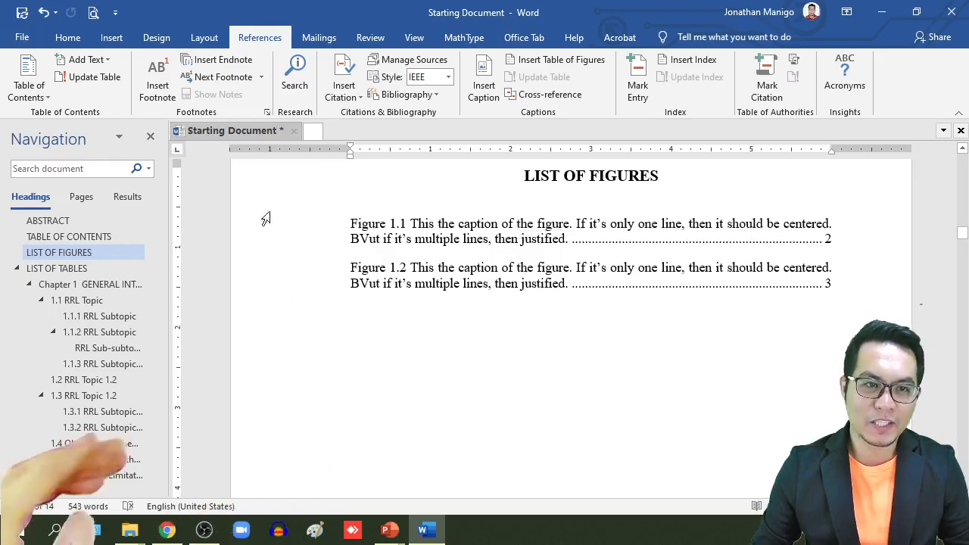
click(71, 239)
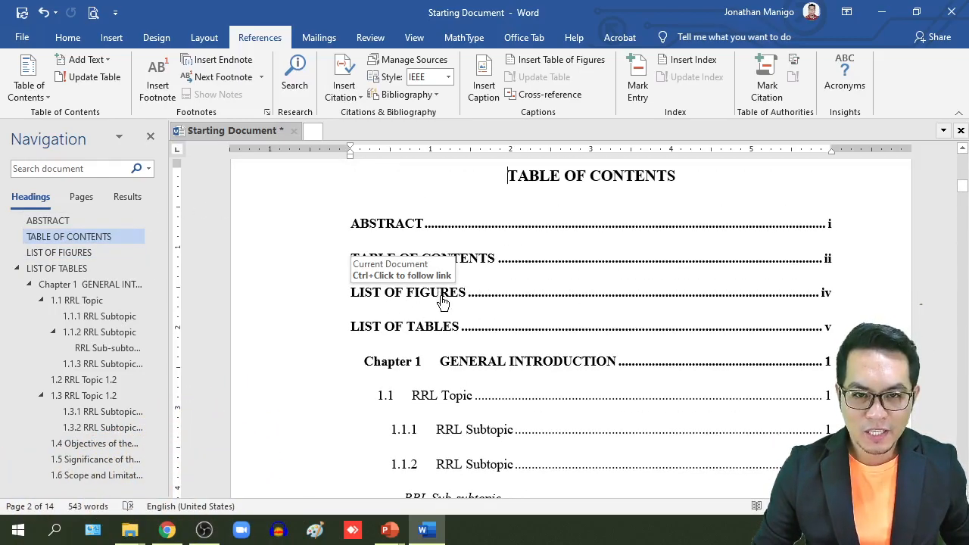
click(76, 270)
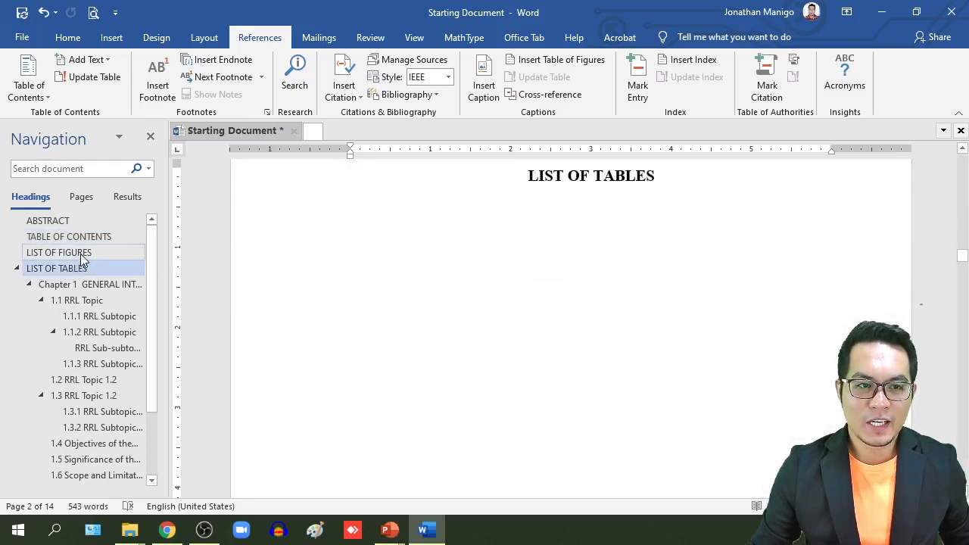
click(82, 254)
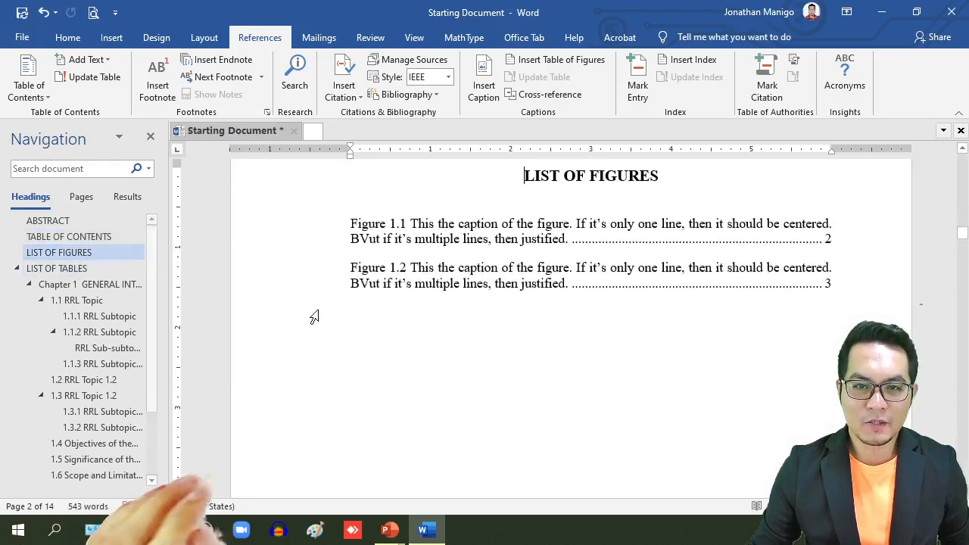
ctrl+click(509, 237)
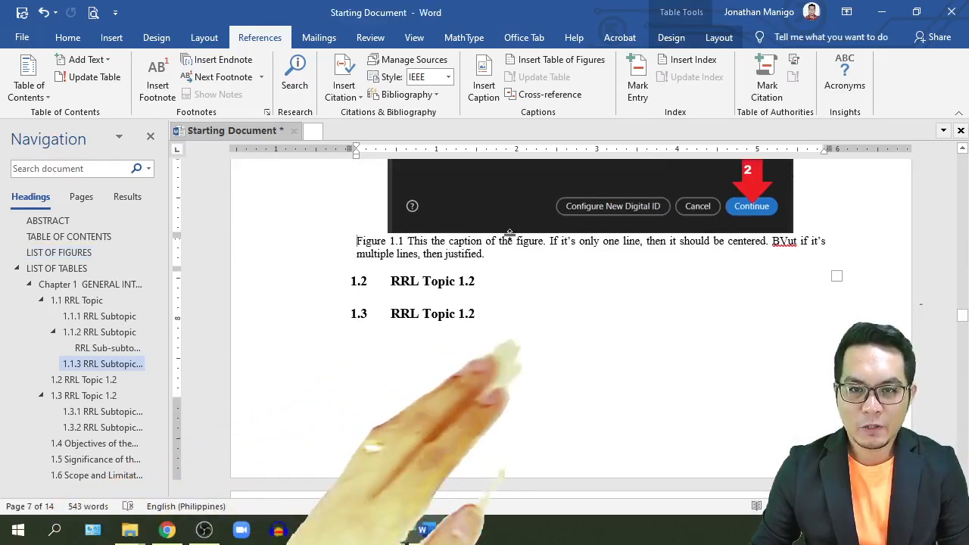